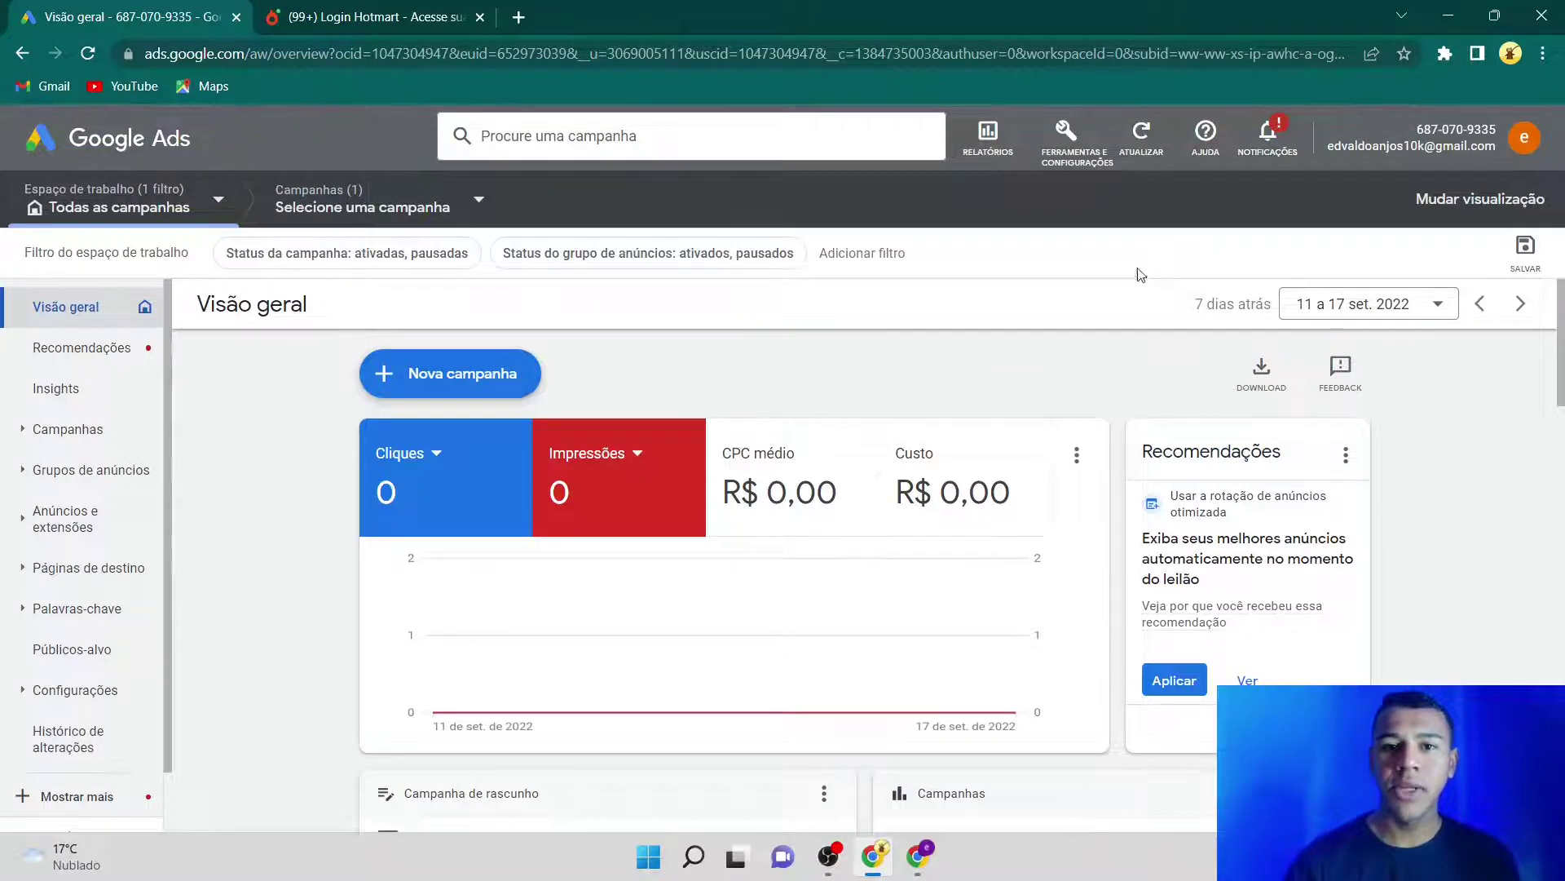
# - Open the conversions page and start a new conversion action for a website
pyautogui.click(1083, 155)
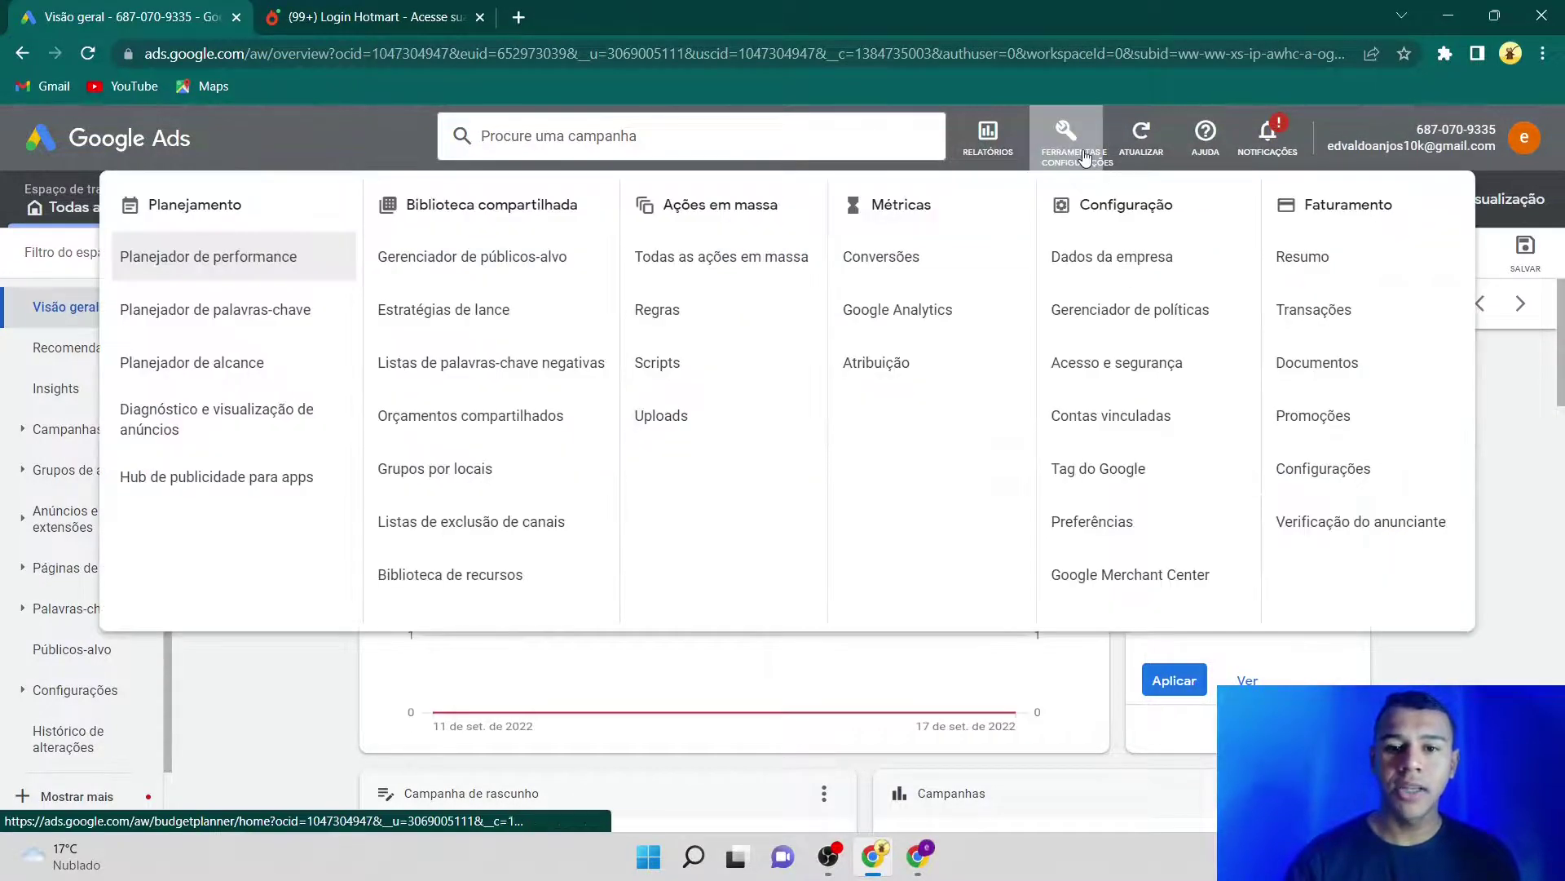
pyautogui.click(871, 260)
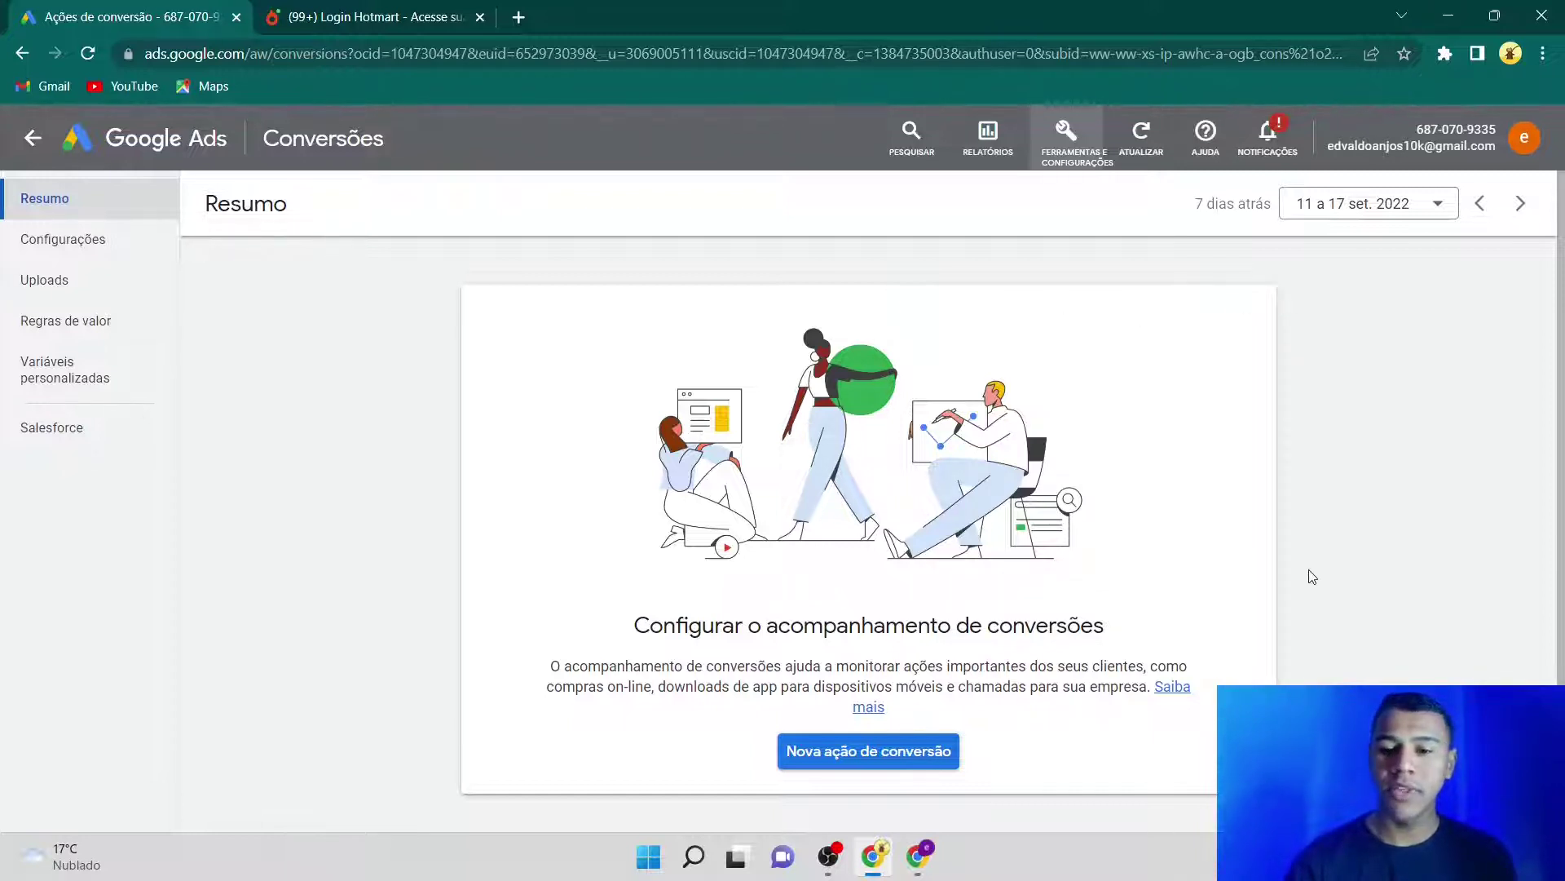
pyautogui.click(819, 754)
pyautogui.click(448, 496)
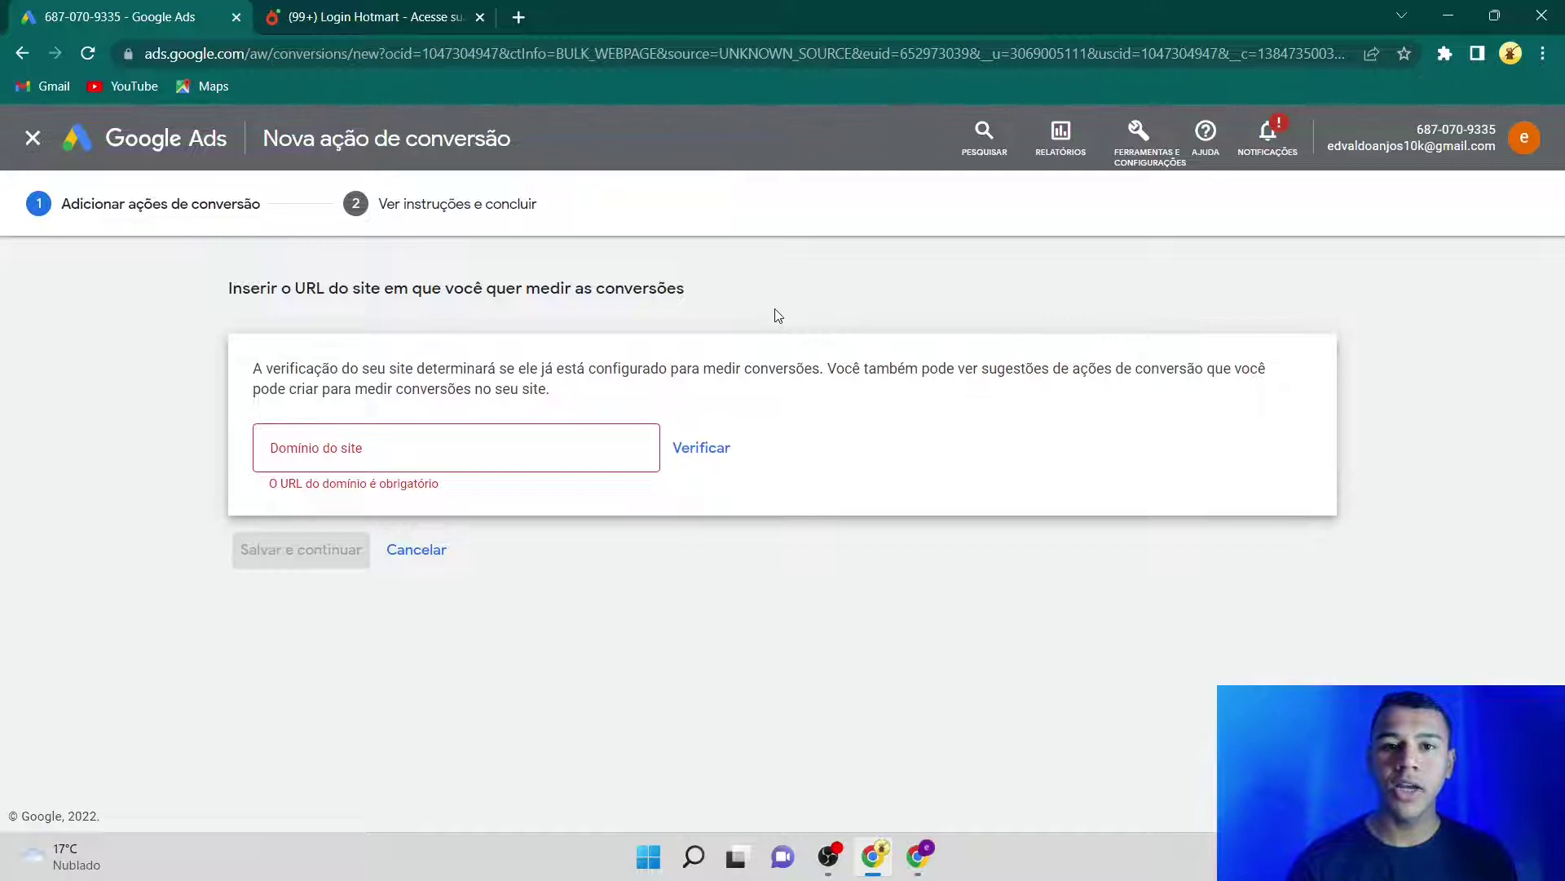
# - Switch to Hotmart, search the affiliated products for "mestre da micro" and open the promotion links of Mestre da Micropigmentação 2.0
pyautogui.click(375, 16)
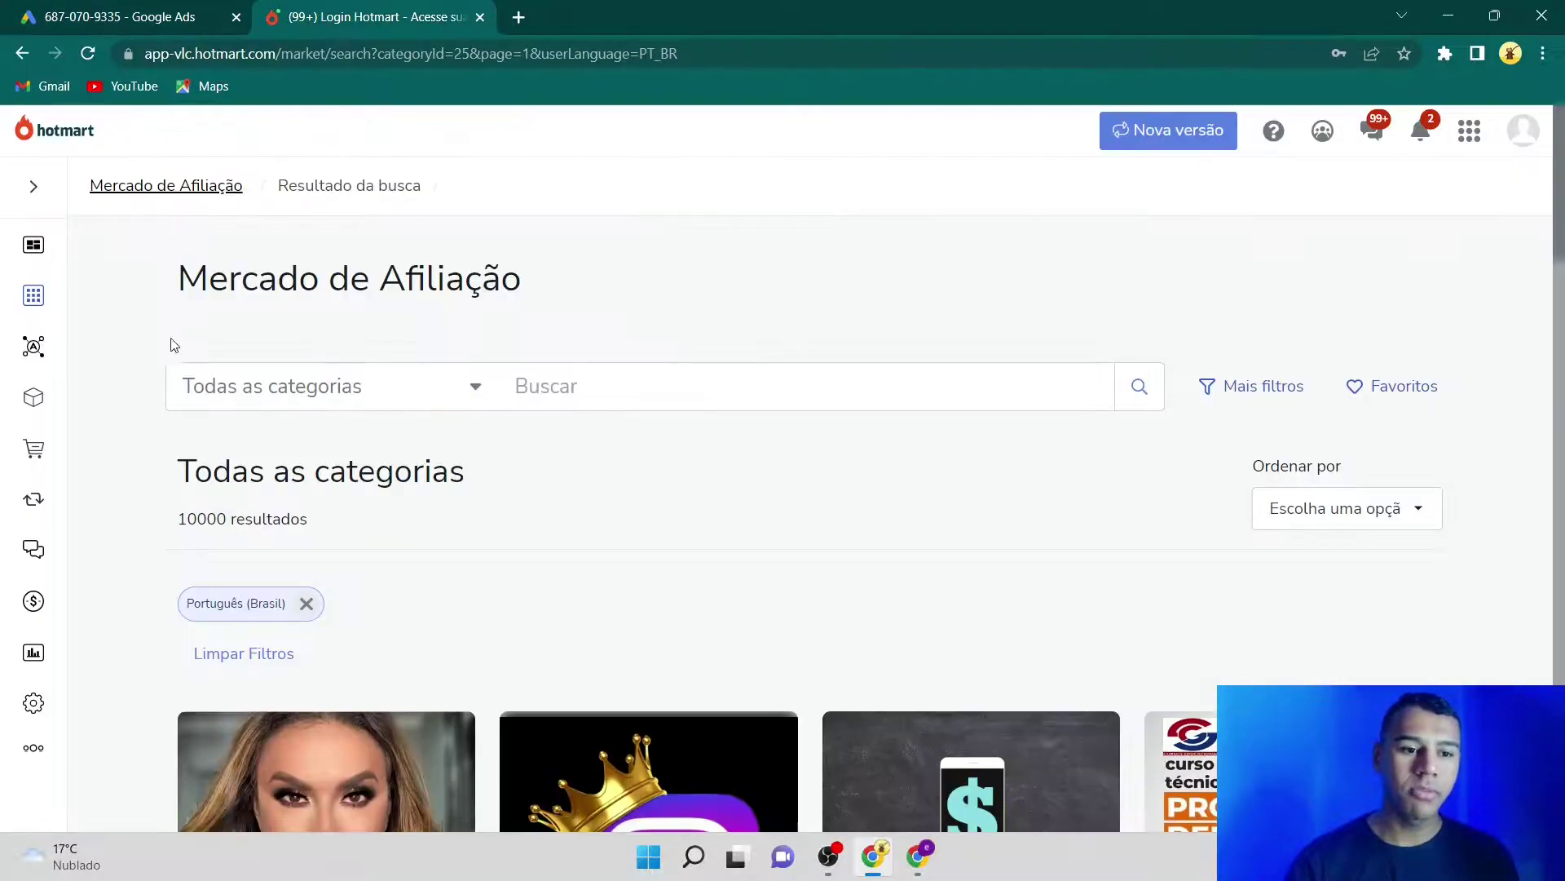
pyautogui.moveTo(28, 395)
pyautogui.click(138, 408)
pyautogui.click(88, 540)
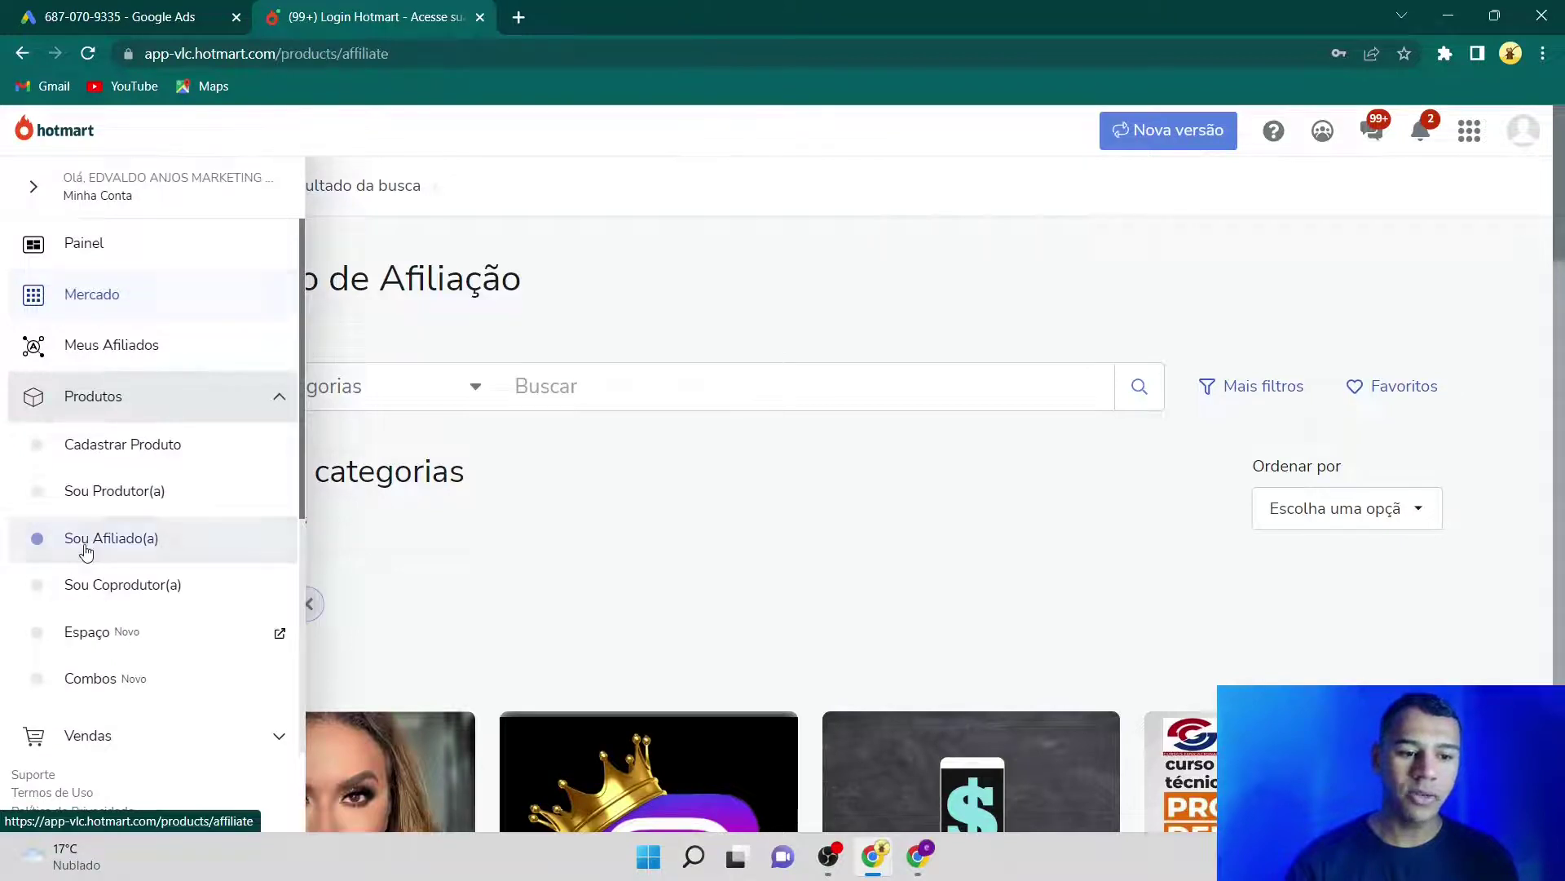
pyautogui.write('mestre da micro')
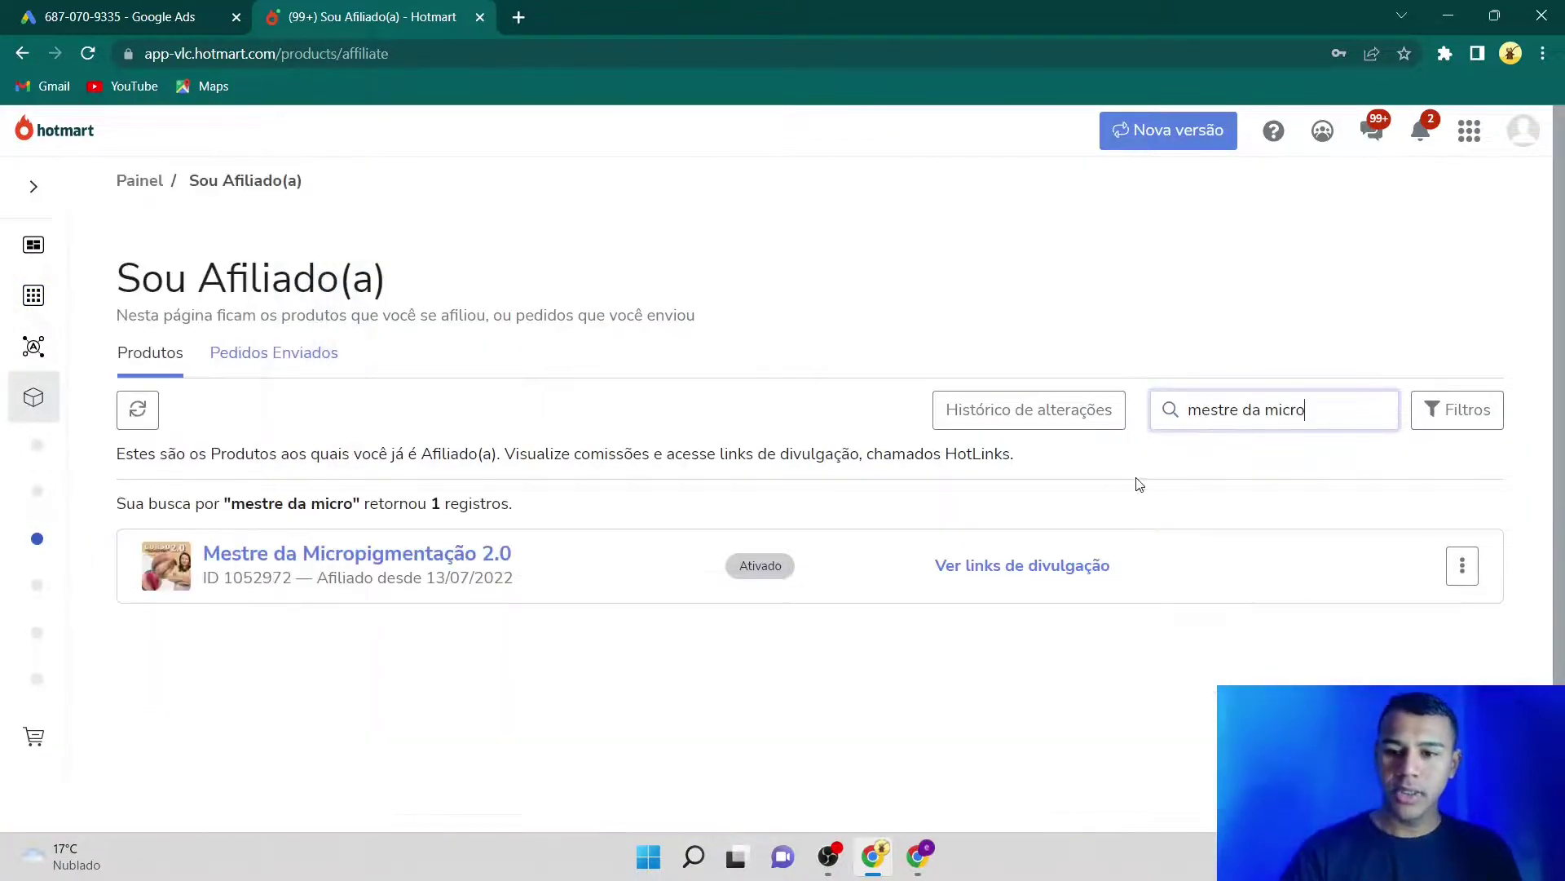
pyautogui.click(1003, 575)
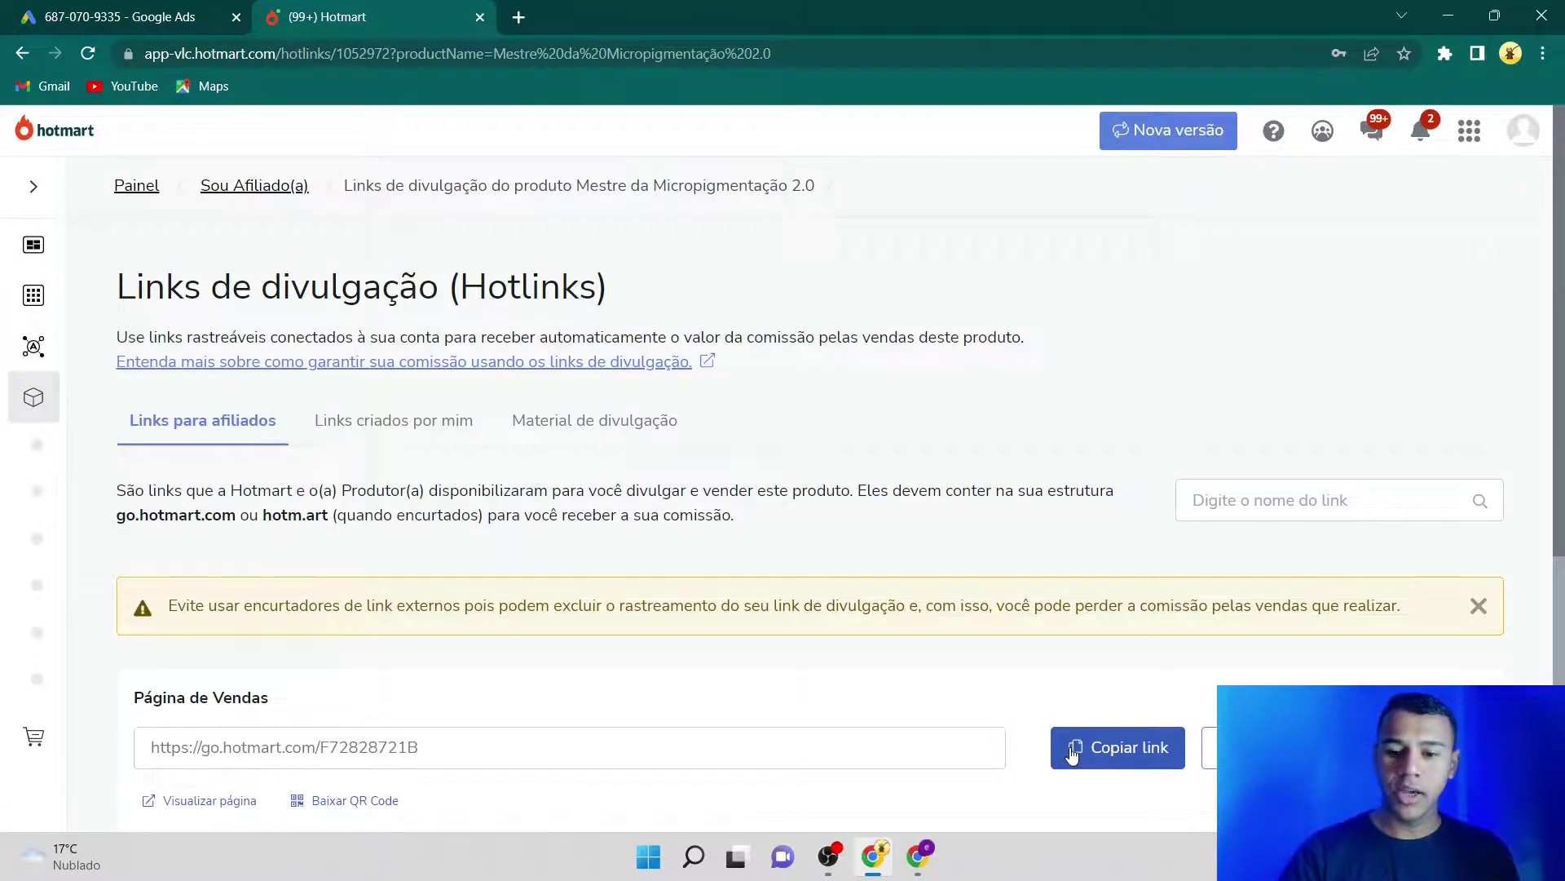
# - Open the product's Página de Vendas affiliate link in a new browser tab and copy the resulting page address
pyautogui.click(1073, 754)
pyautogui.click(518, 17)
pyautogui.write('https://go.hotmart.com/F72828721B')
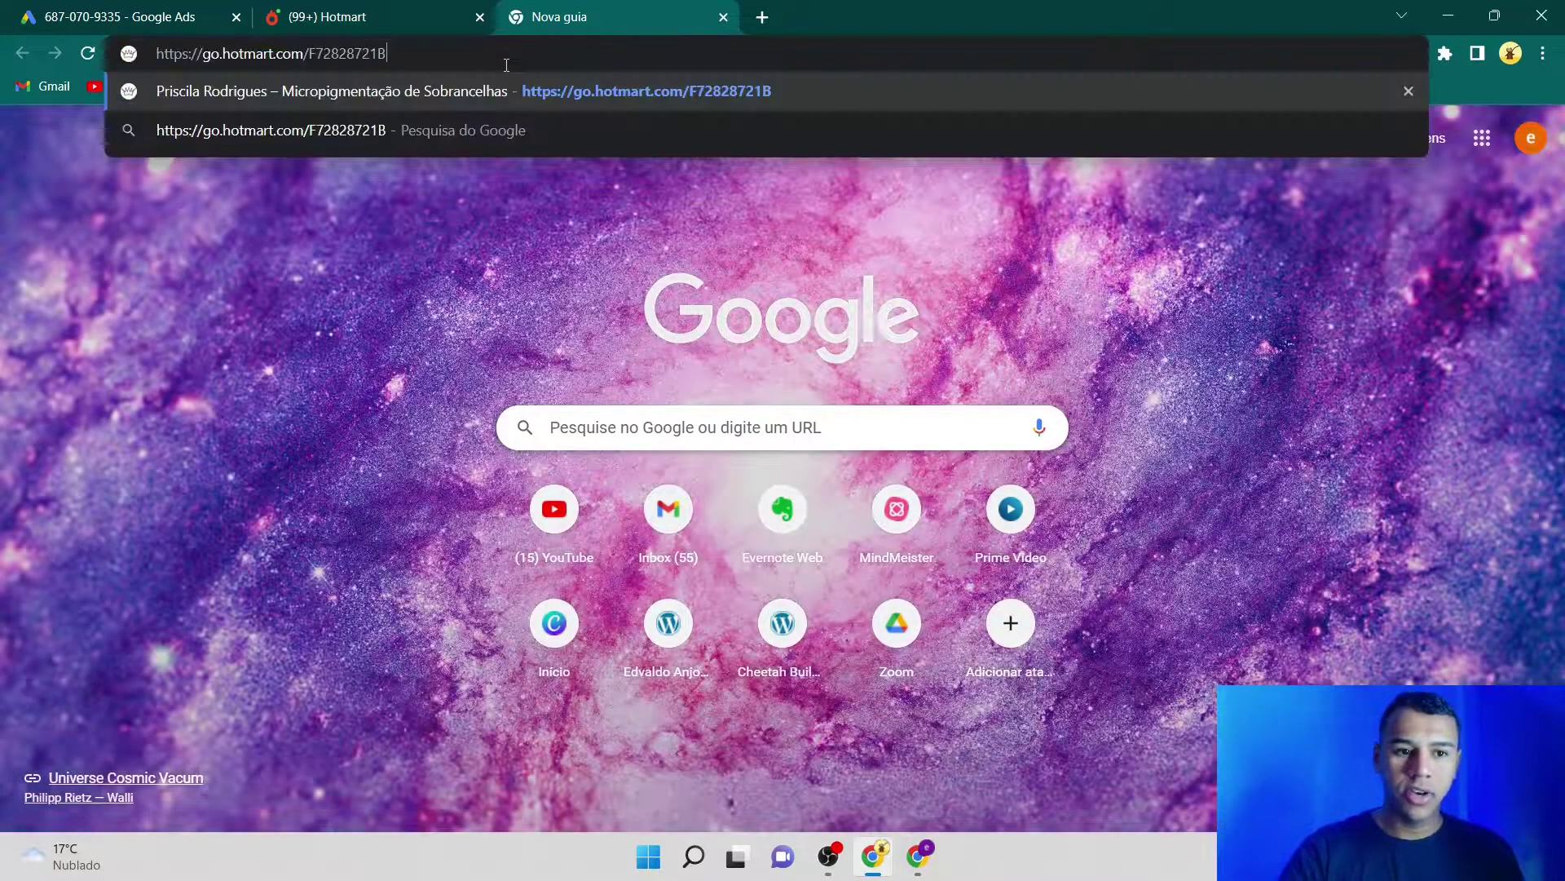
pyautogui.press('Return')
pyautogui.click(515, 54)
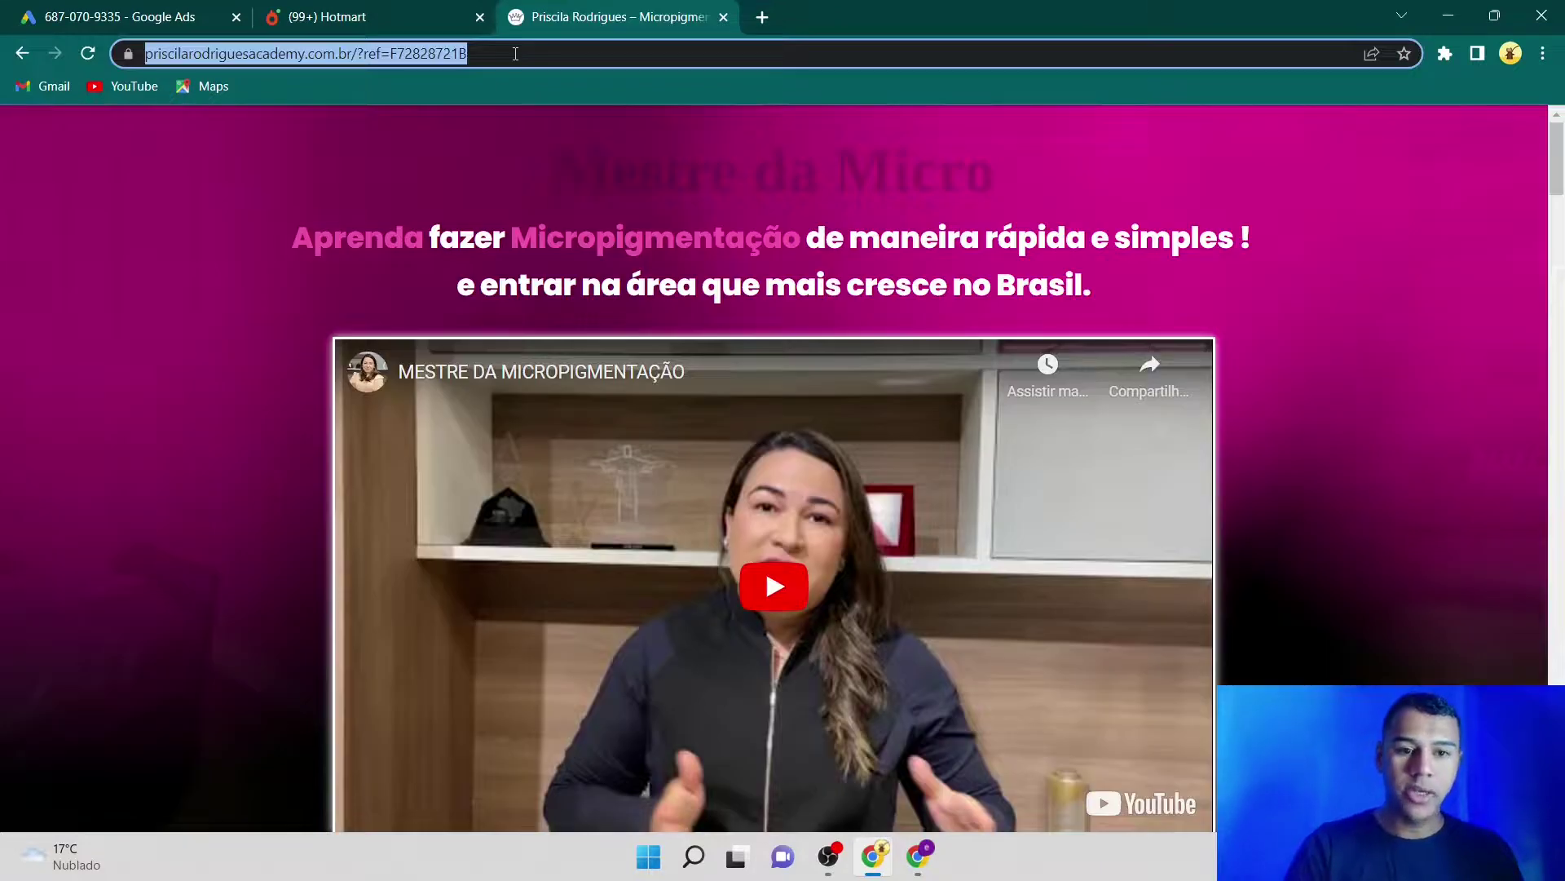
# - Return to Google Ads, enter the copied sales page address as the site domain and verify it
pyautogui.hotkey('ctrl', '1')
pyautogui.click(346, 447)
pyautogui.write('https://www.priscilarodriguesacademy.com.br/?ref=F72828721')
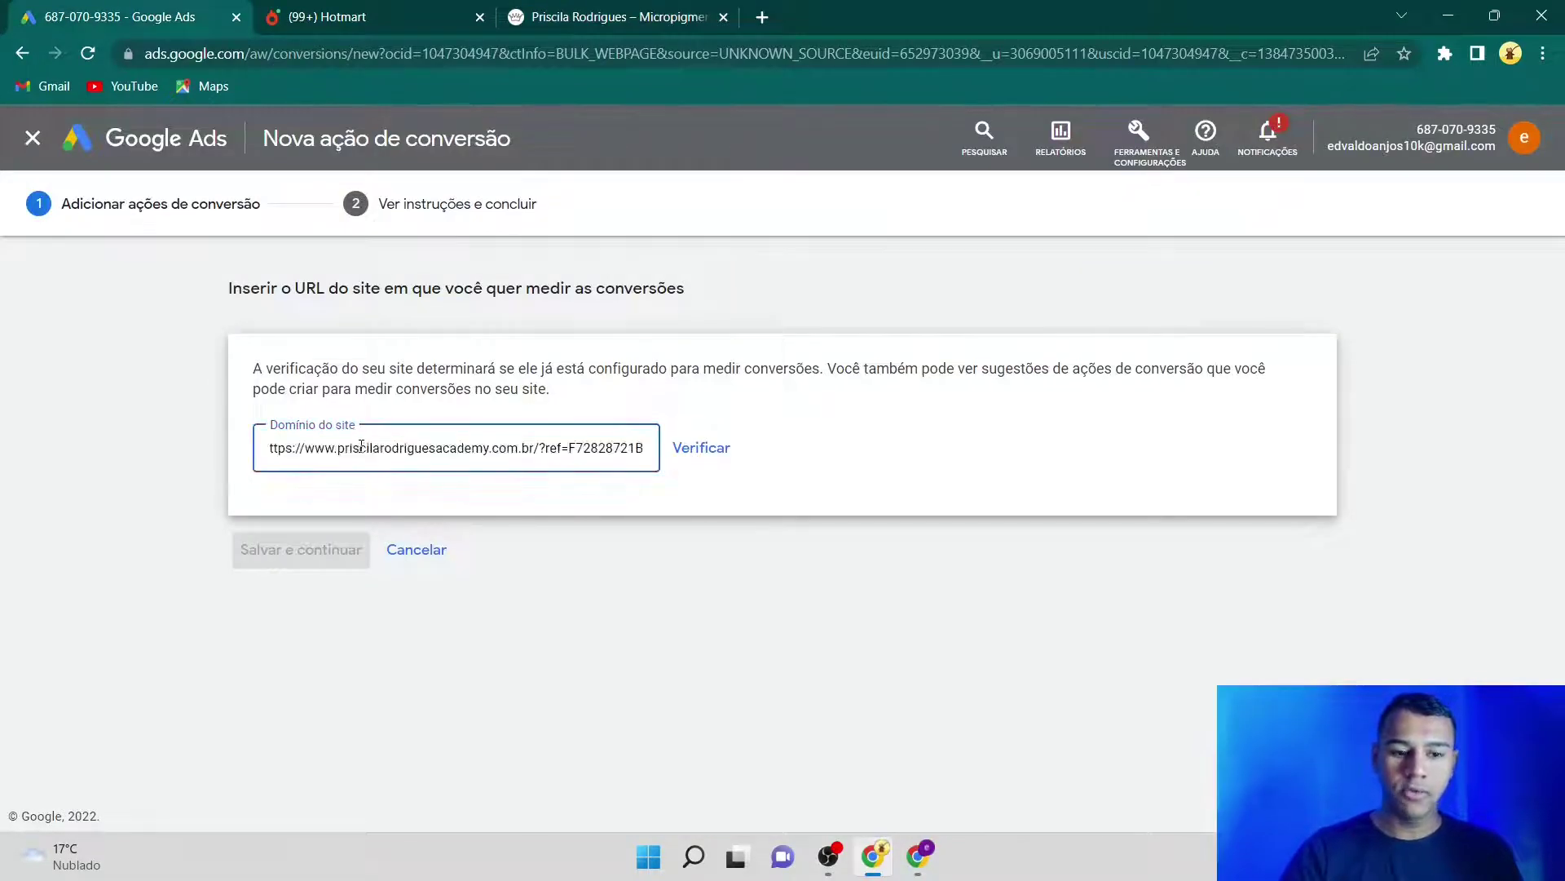
pyautogui.click(701, 452)
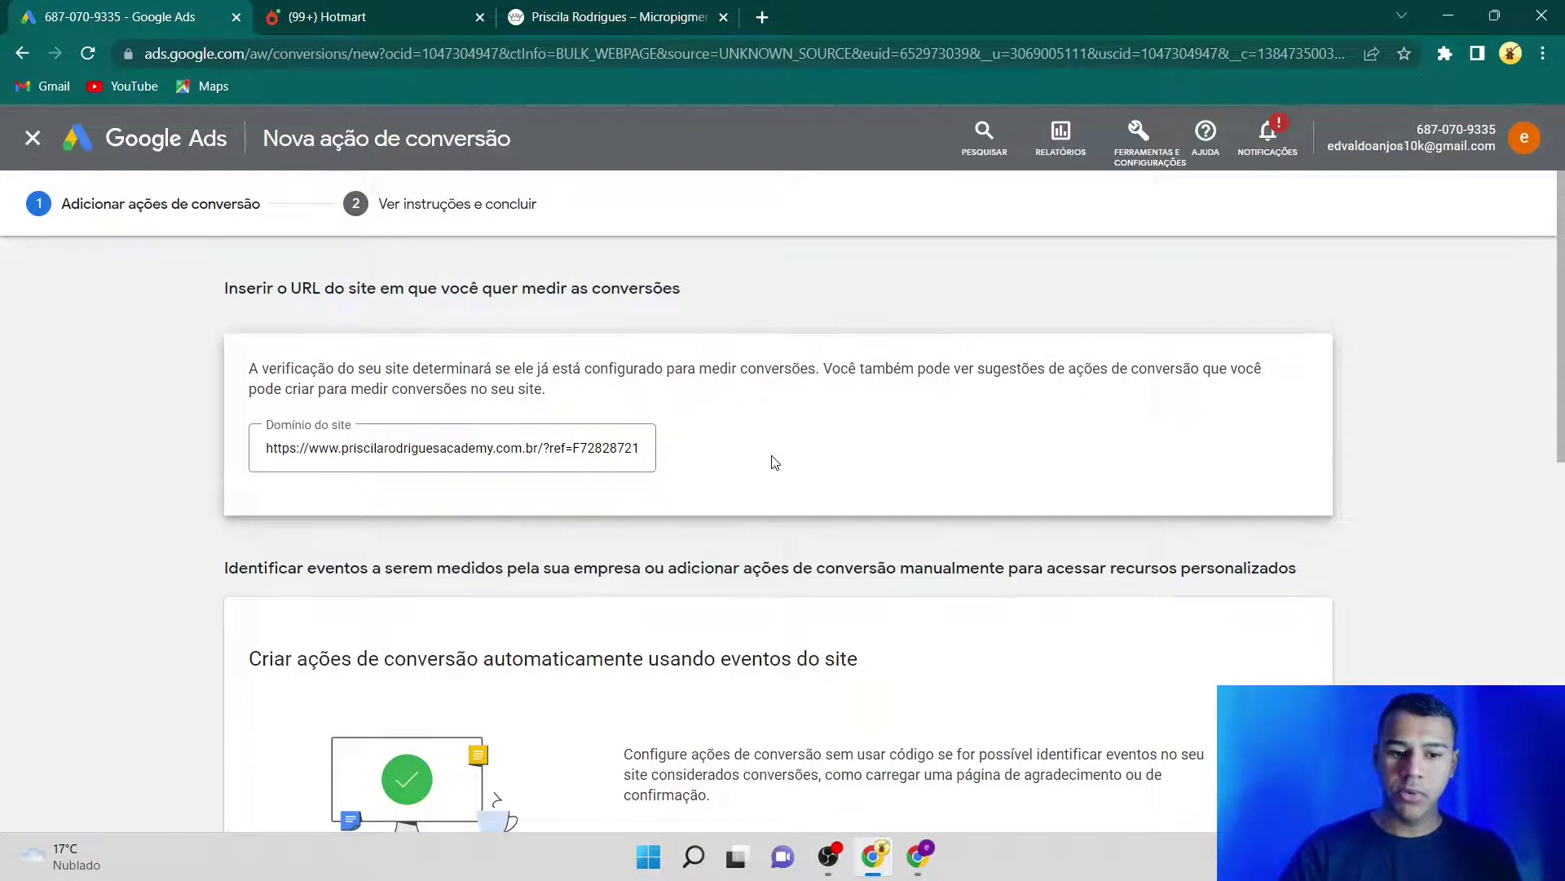
# - Start adding a conversion action manually using code, leaving the automatic page-load event section empty
pyautogui.scroll(-8, 1543, 593)
pyautogui.scroll(5, 1544, 571)
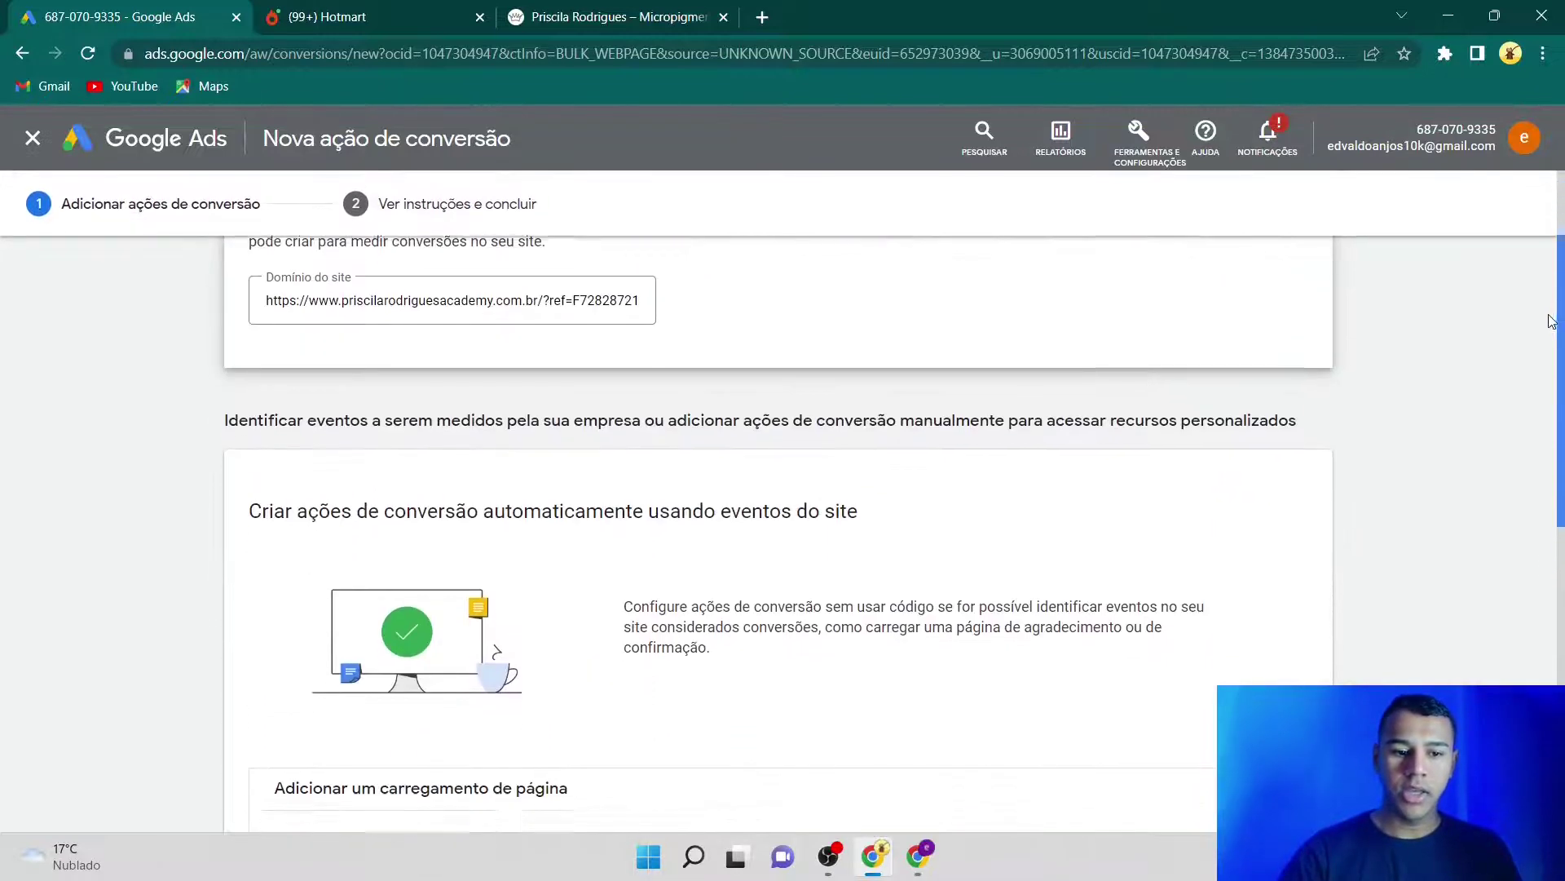
pyautogui.scroll(-2, 1541, 392)
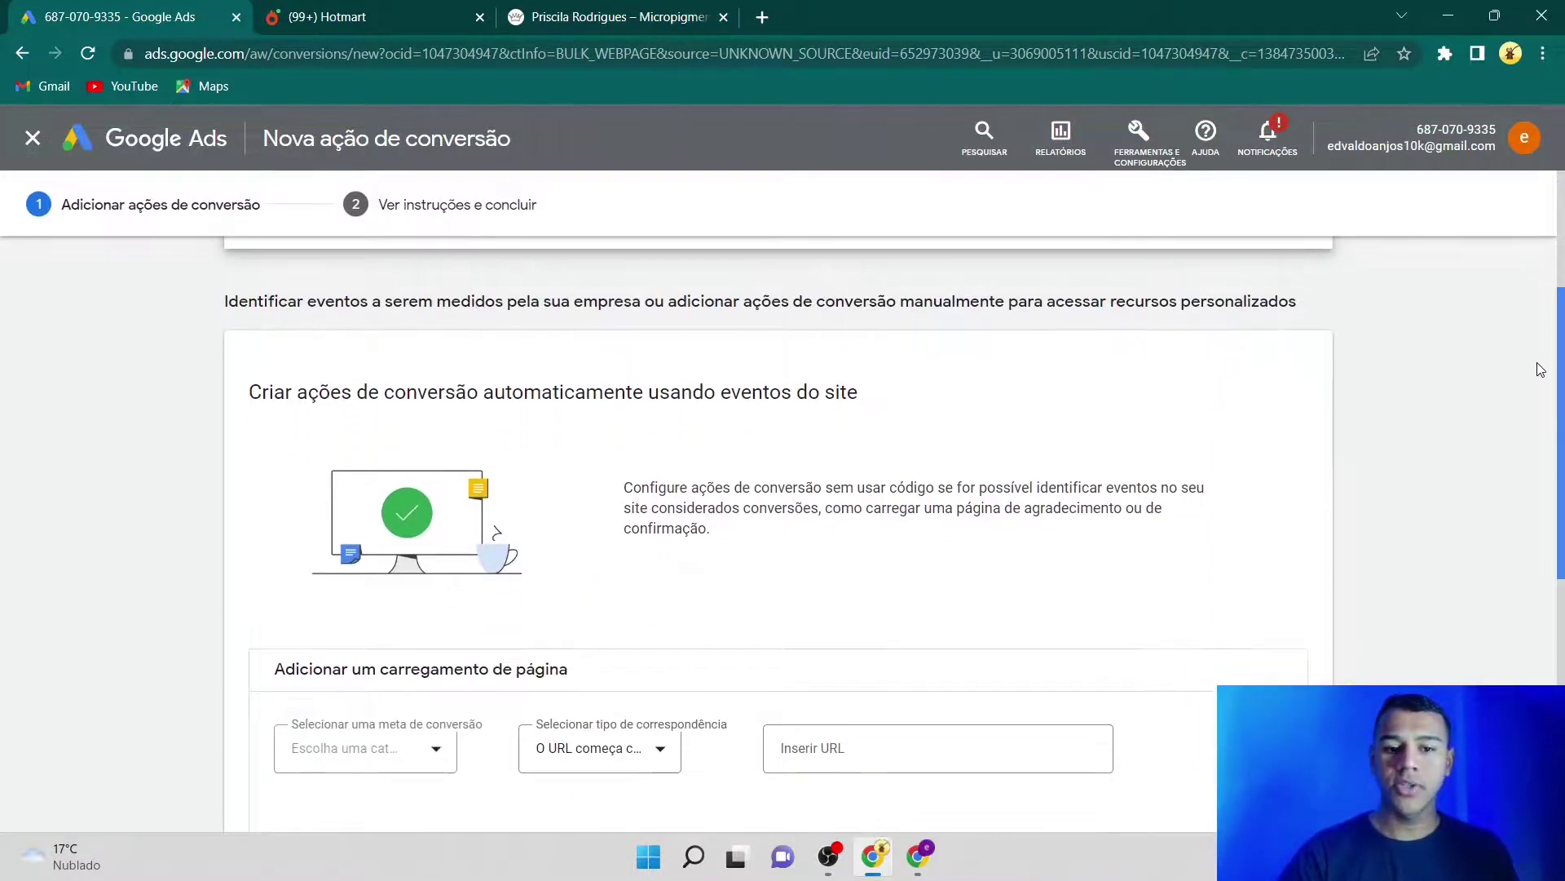
pyautogui.scroll(-3, 1517, 448)
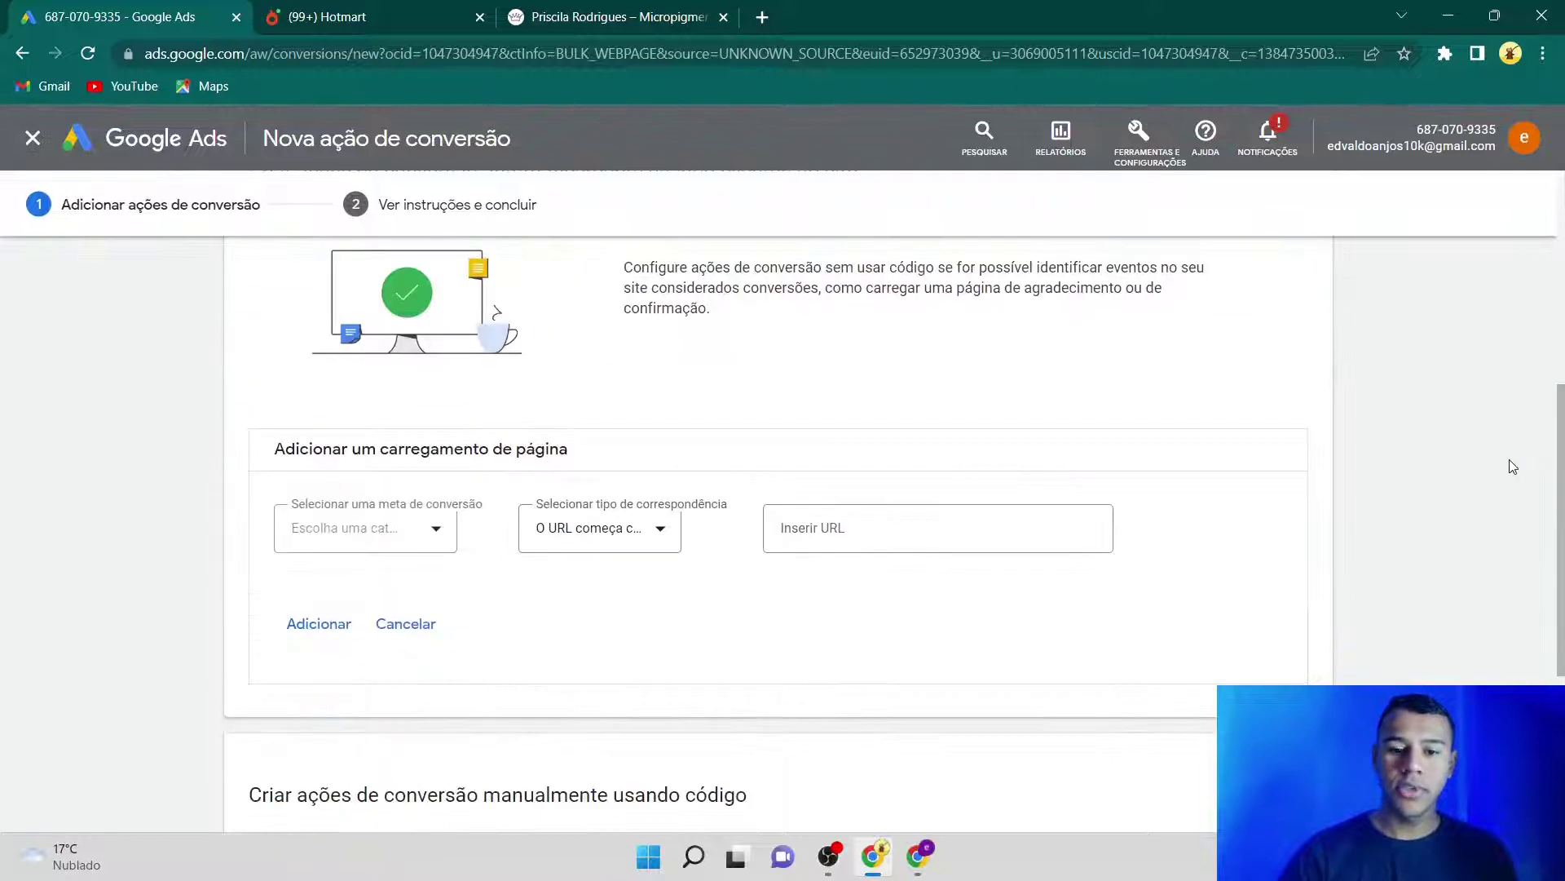
pyautogui.scroll(-4, 1560, 466)
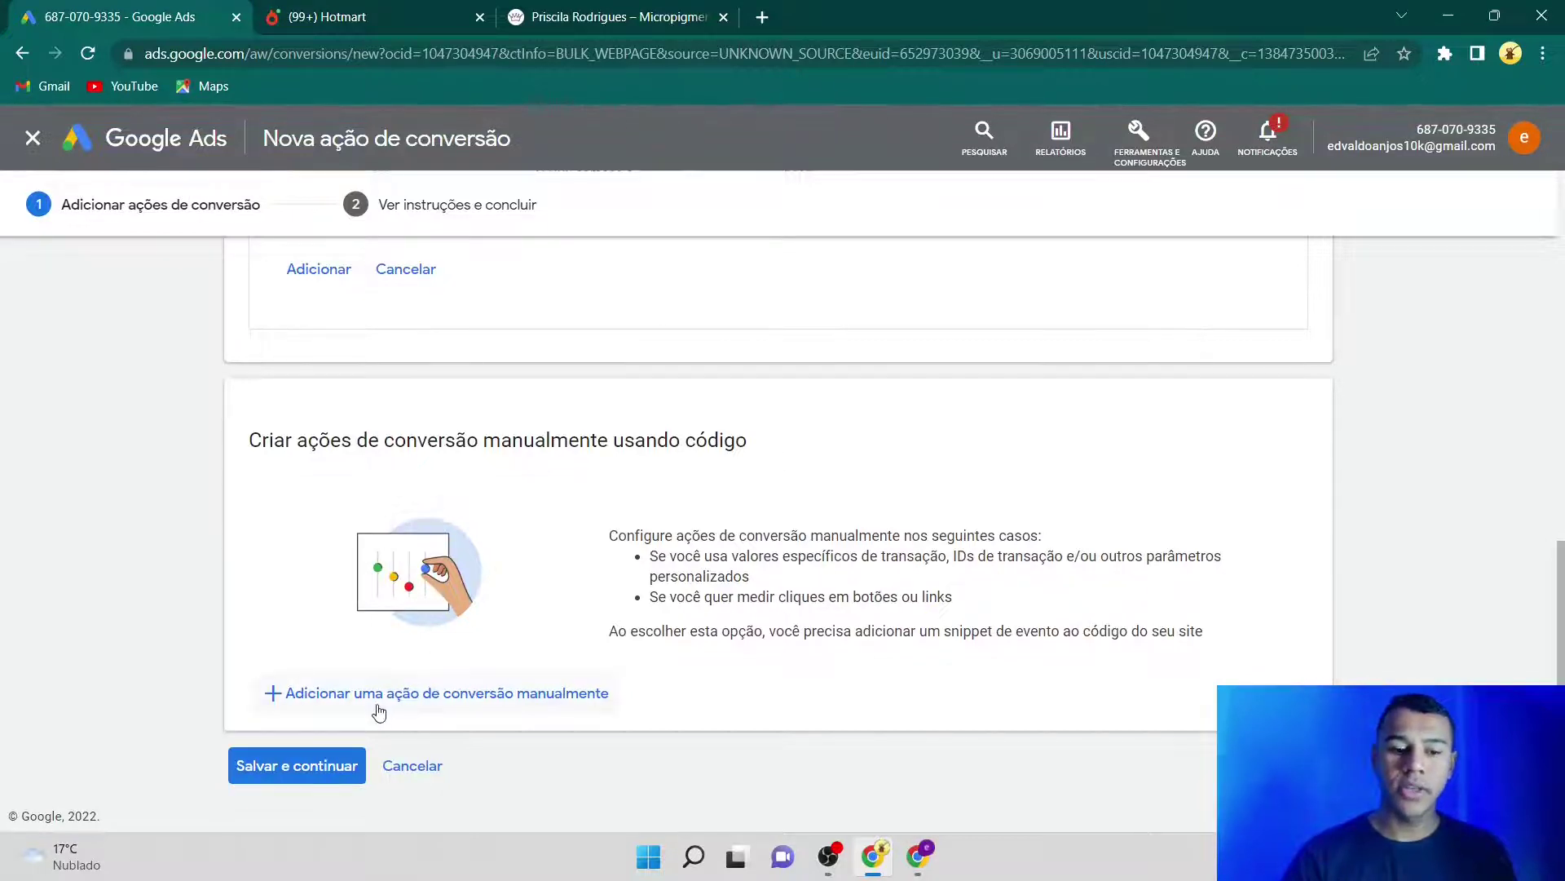
pyautogui.click(447, 695)
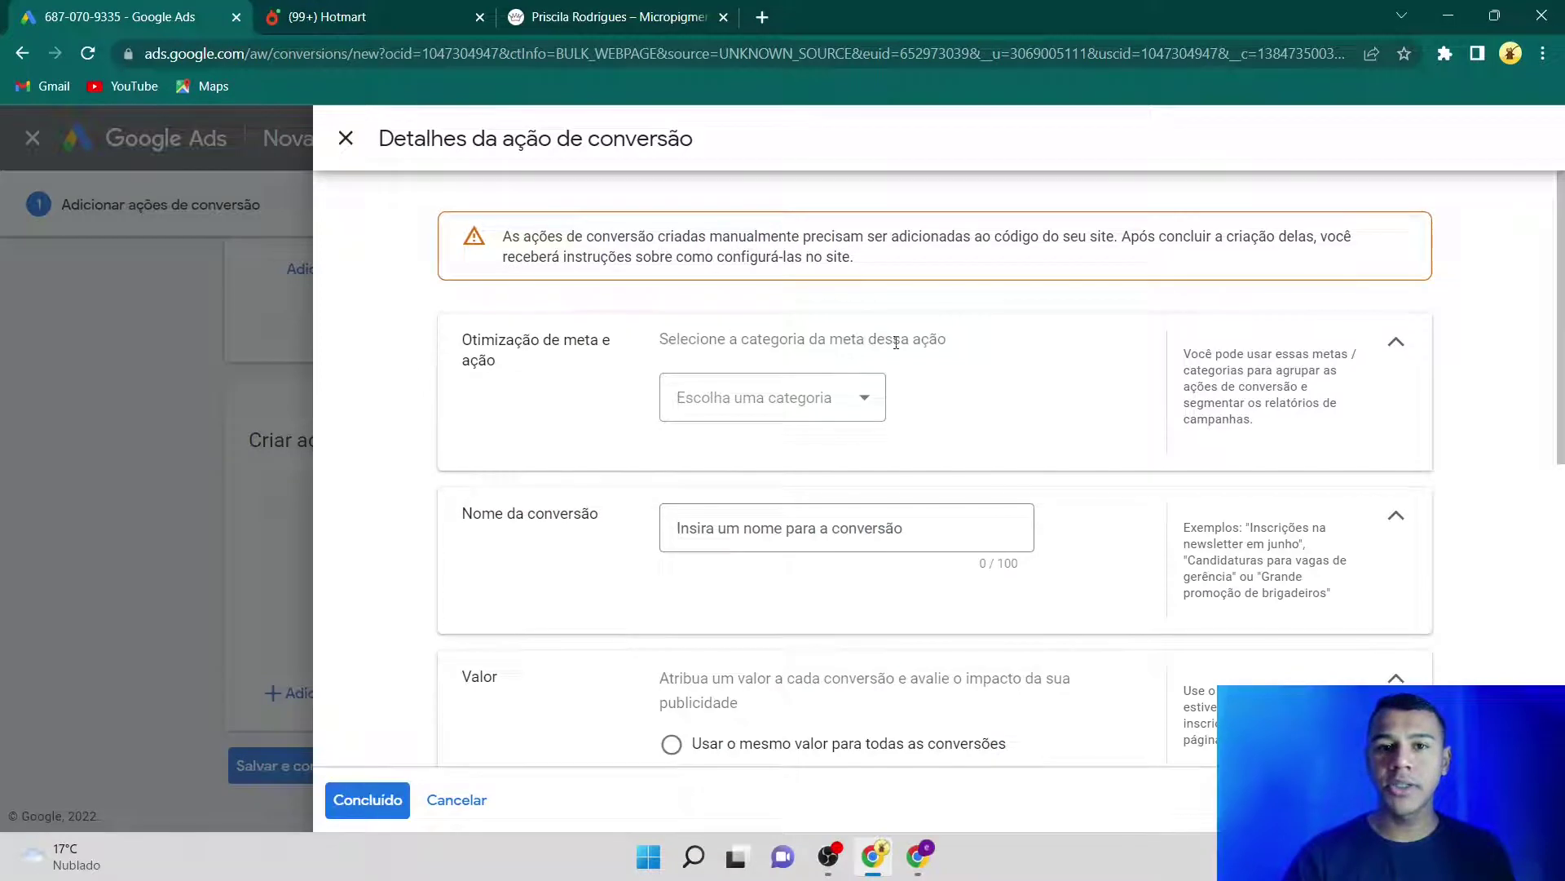
# - Set the goal category to Compra and name the conversion "Compra mestre da micropigmentação"
pyautogui.click(757, 402)
pyautogui.click(745, 459)
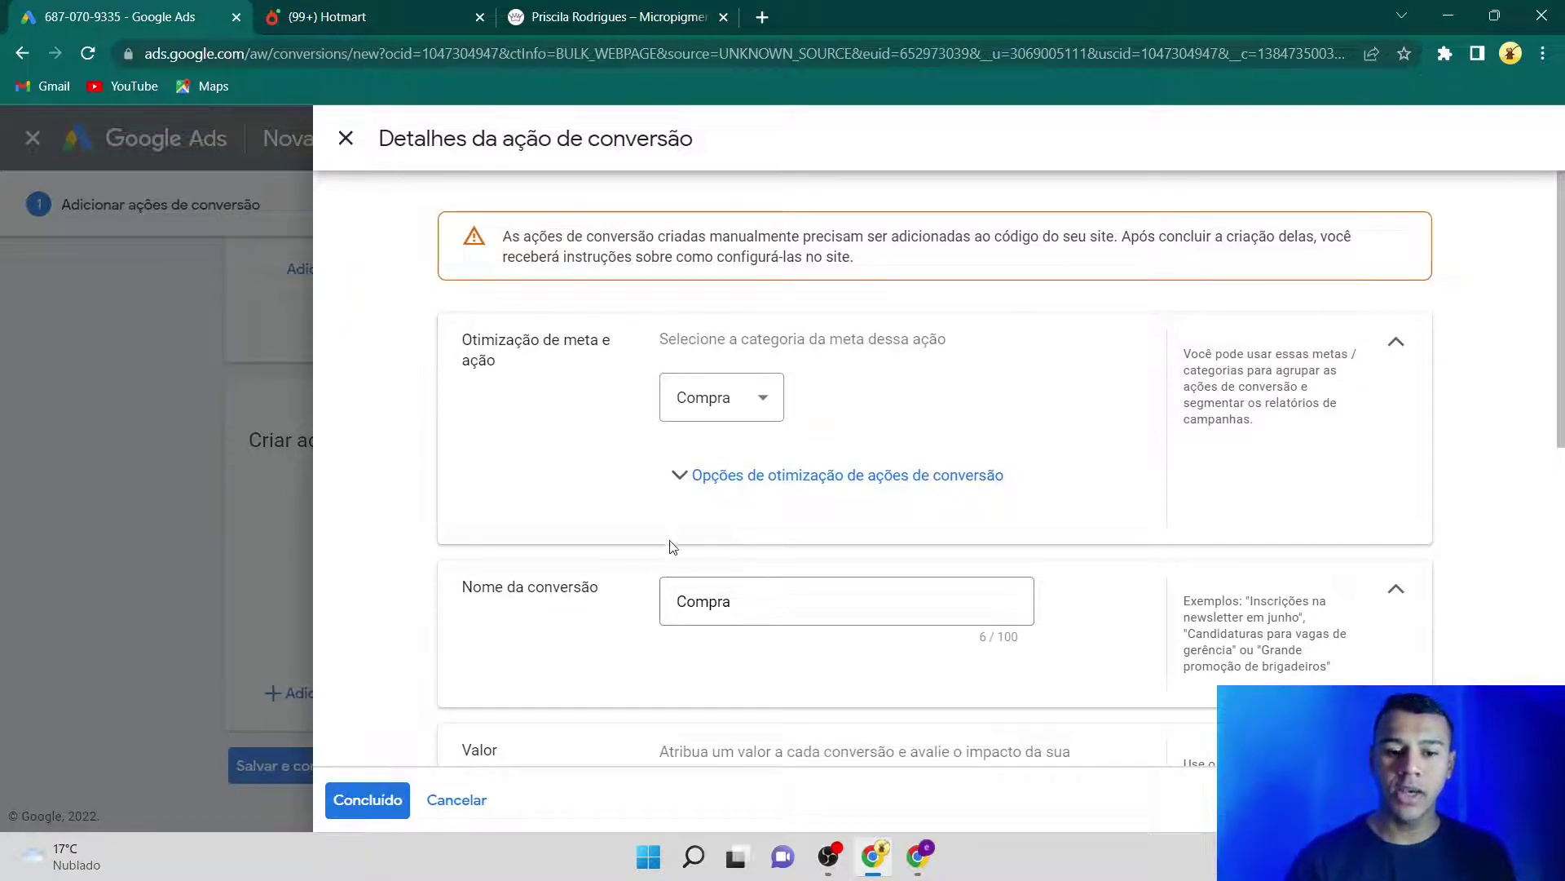
pyautogui.click(747, 602)
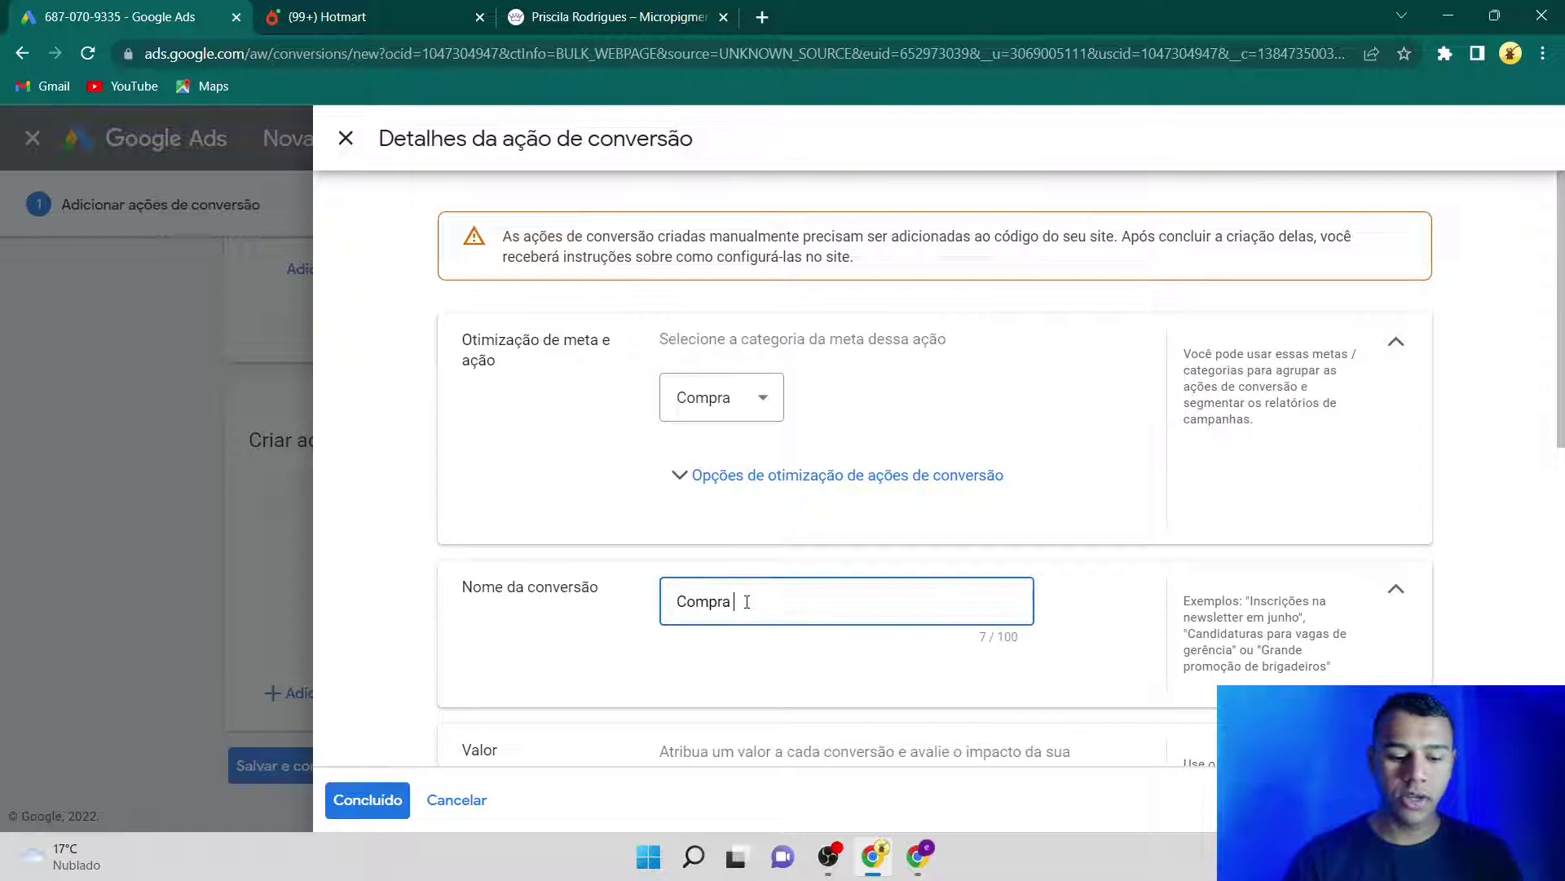
pyautogui.write('mestre da micropigmentação')
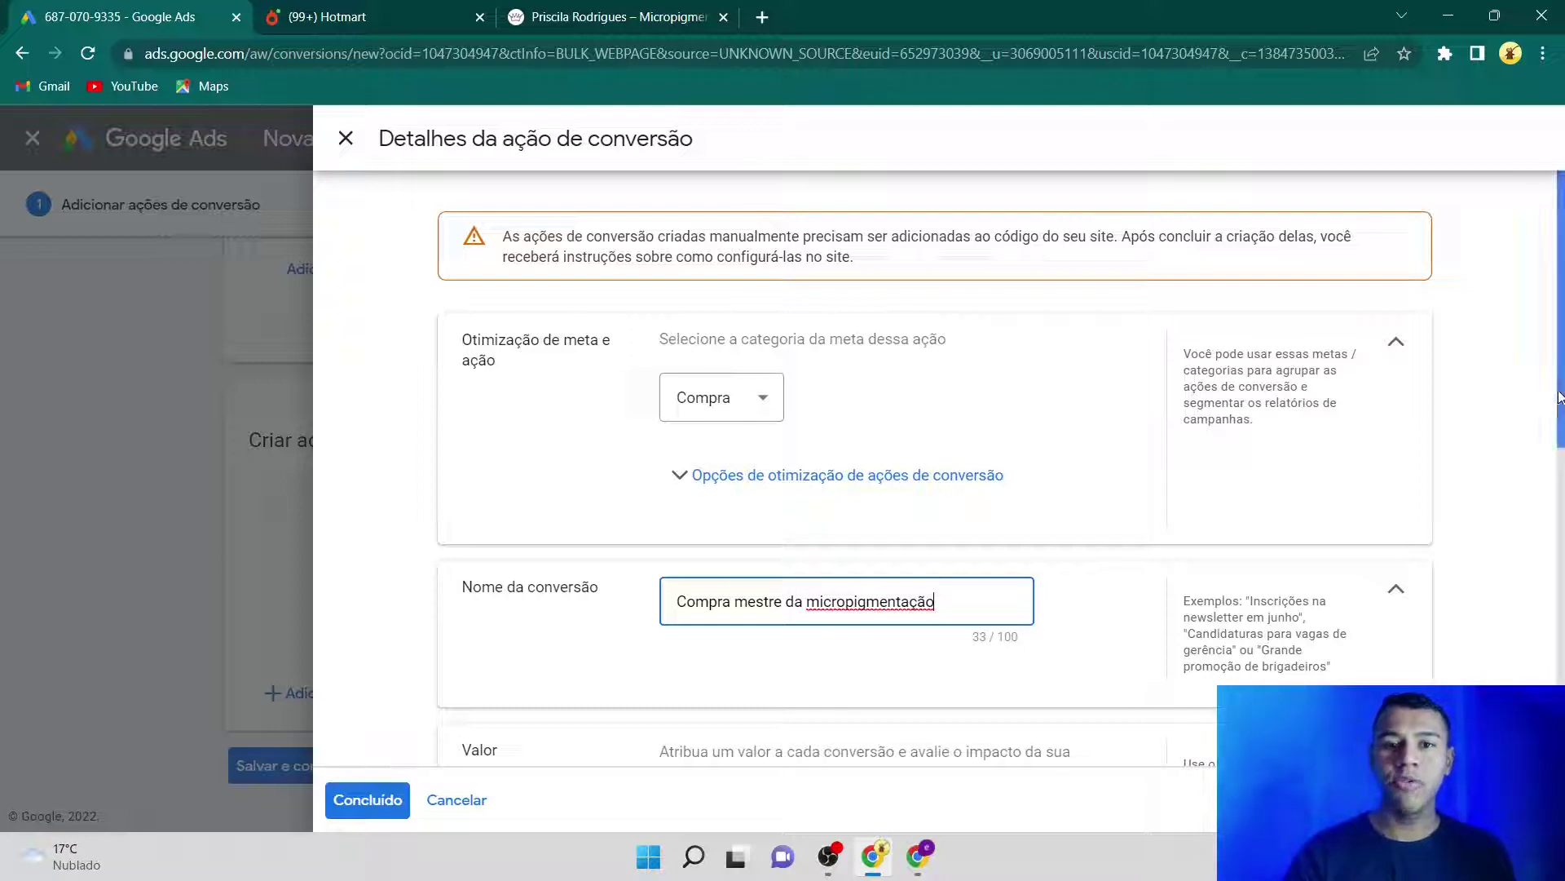
# - Choose different values for each conversion and set the default value to 0 in Real brasileiro (BRL R$)
pyautogui.moveTo(1560, 397); pyautogui.dragTo(1516, 535)
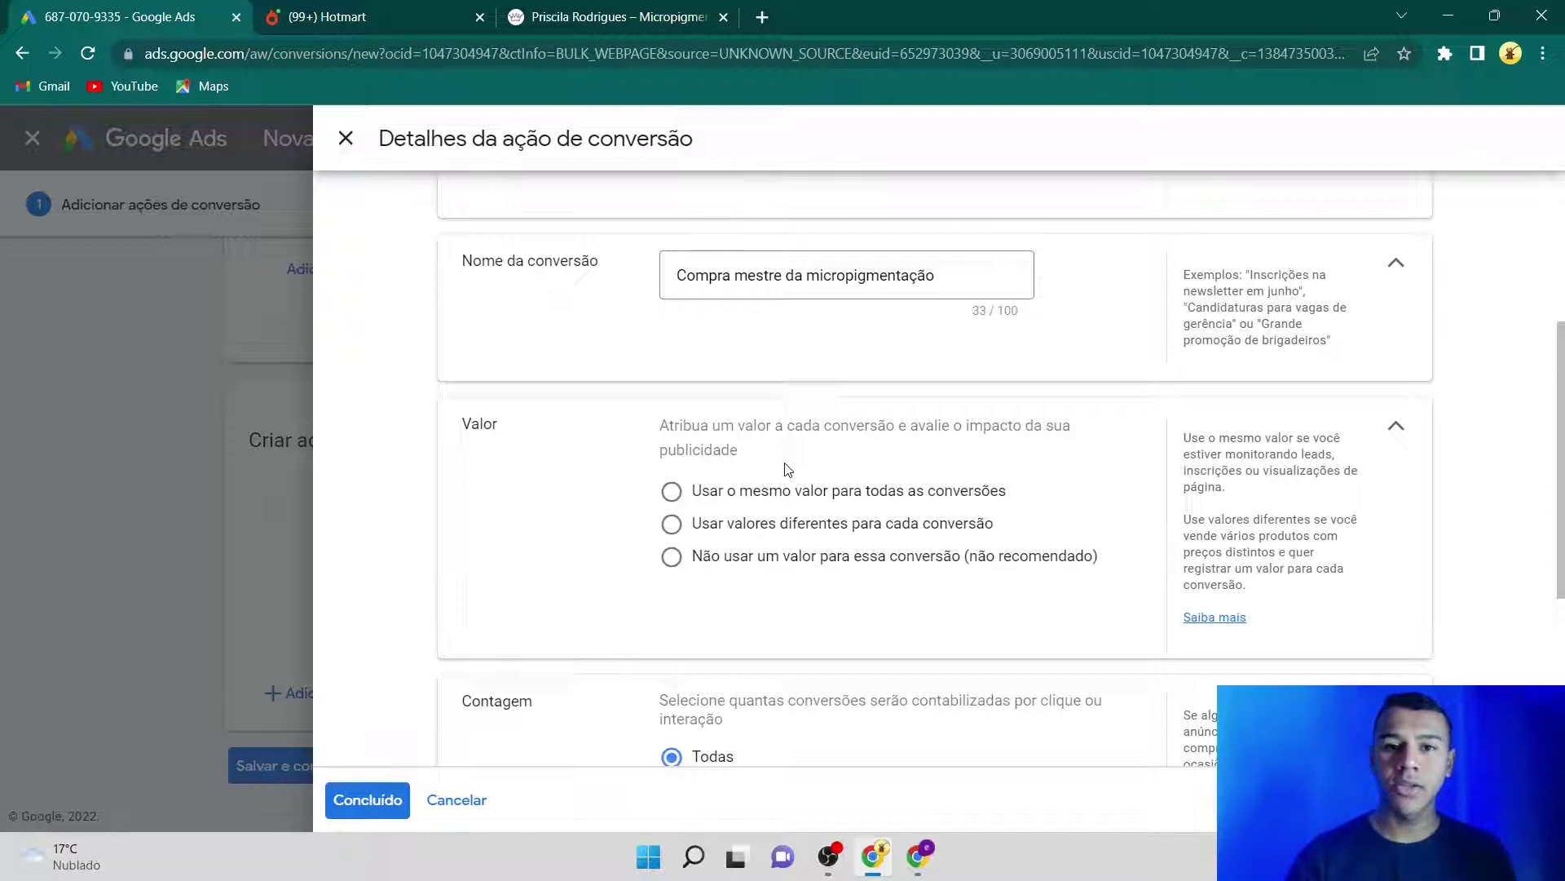
pyautogui.click(692, 538)
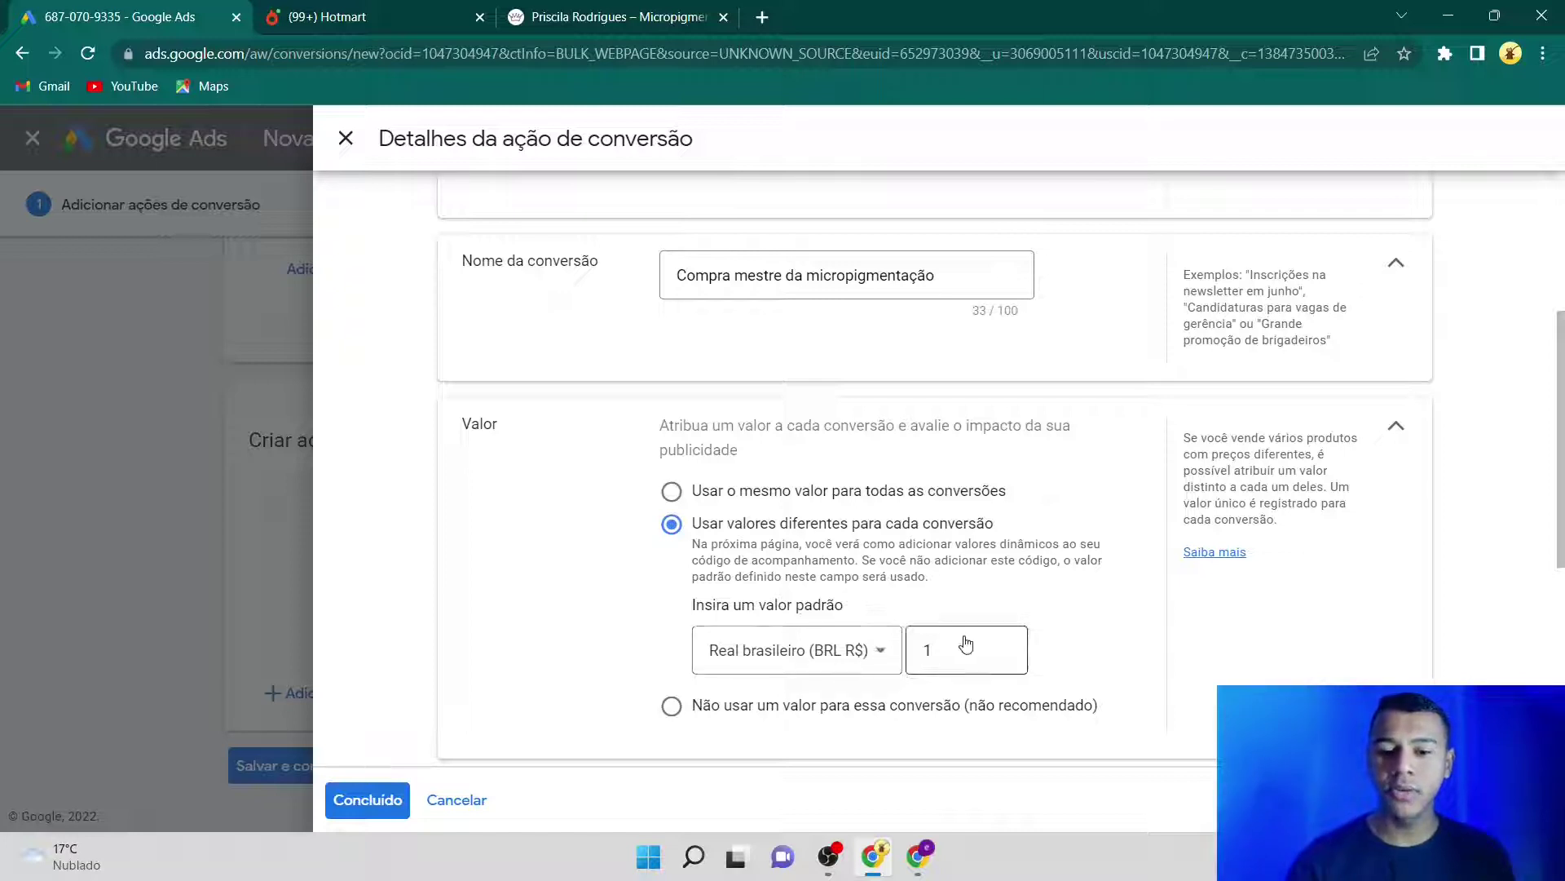
pyautogui.click(934, 653)
pyautogui.press('BackSpace')
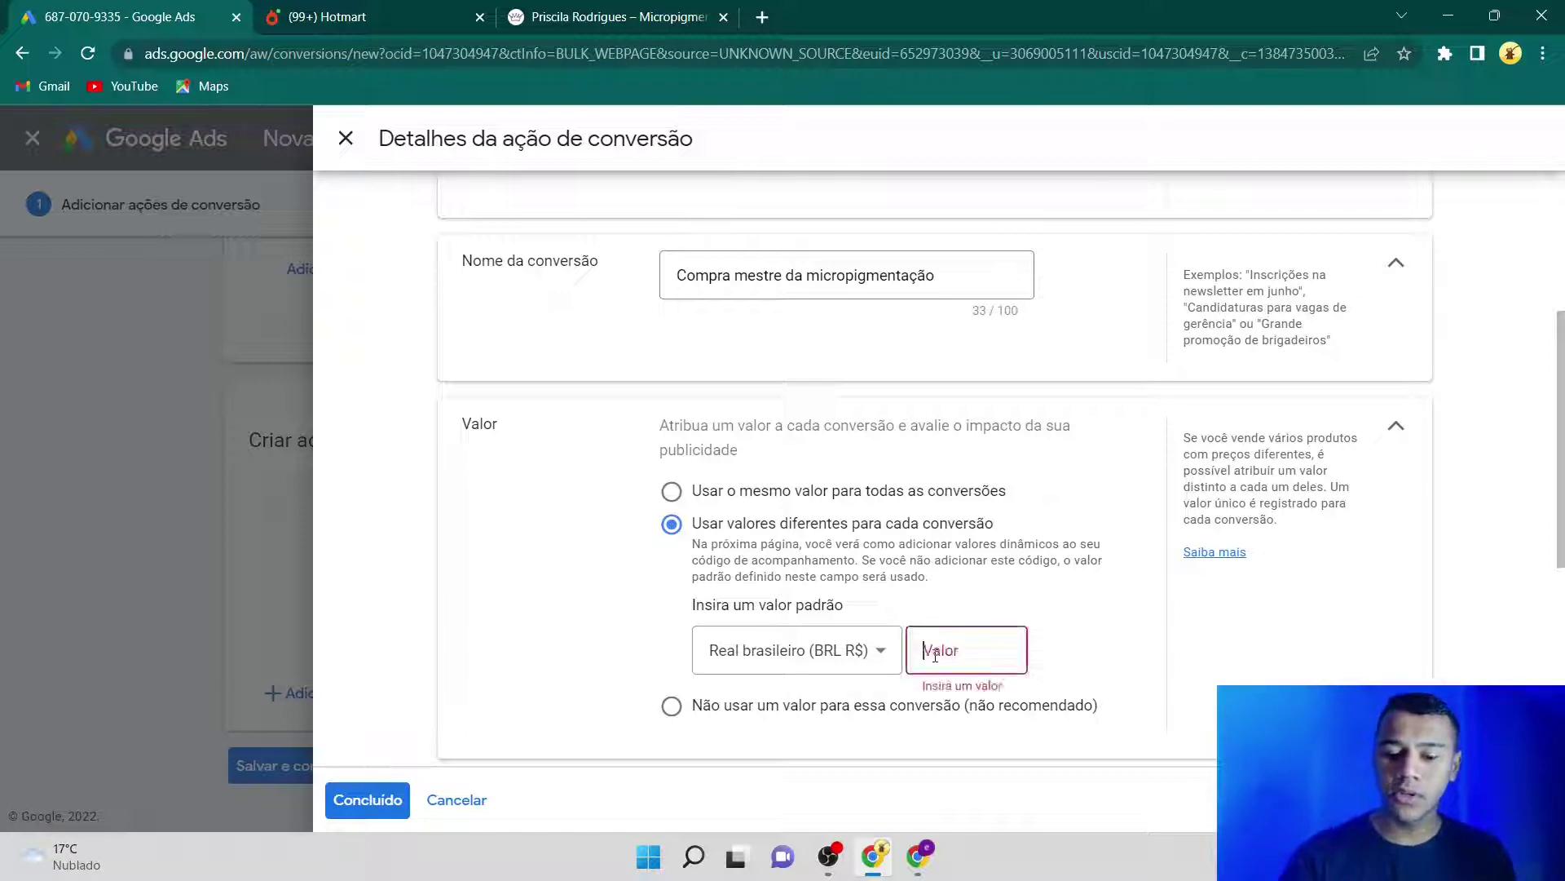
pyautogui.write('0')
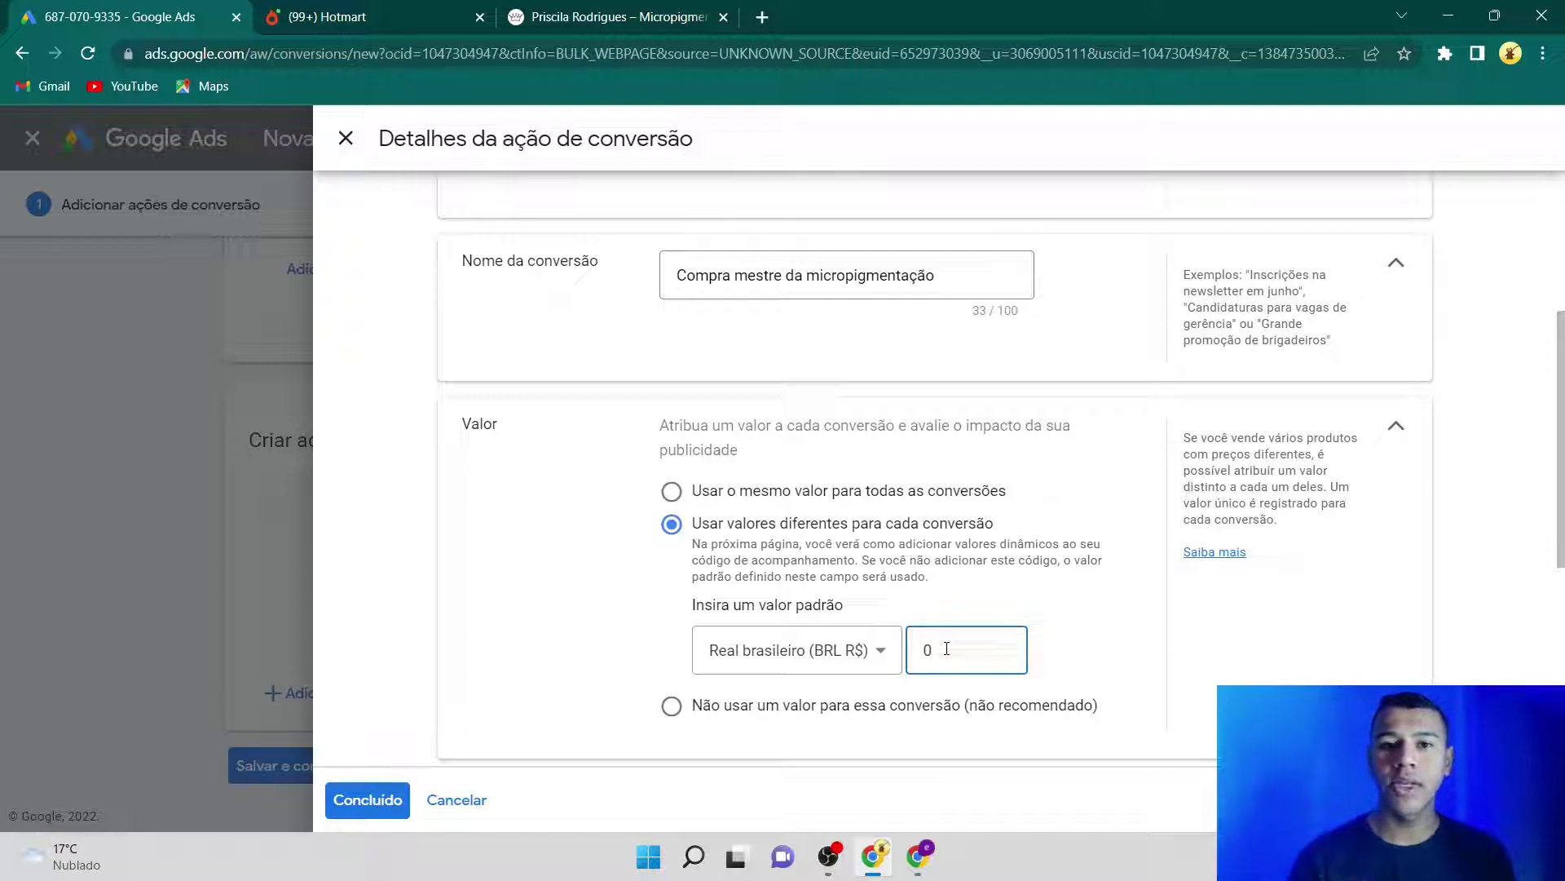
# - Set the conversion count to Uma so only one conversion per click or interaction is recorded
pyautogui.click(1535, 533)
pyautogui.scroll(-4, 1536, 532)
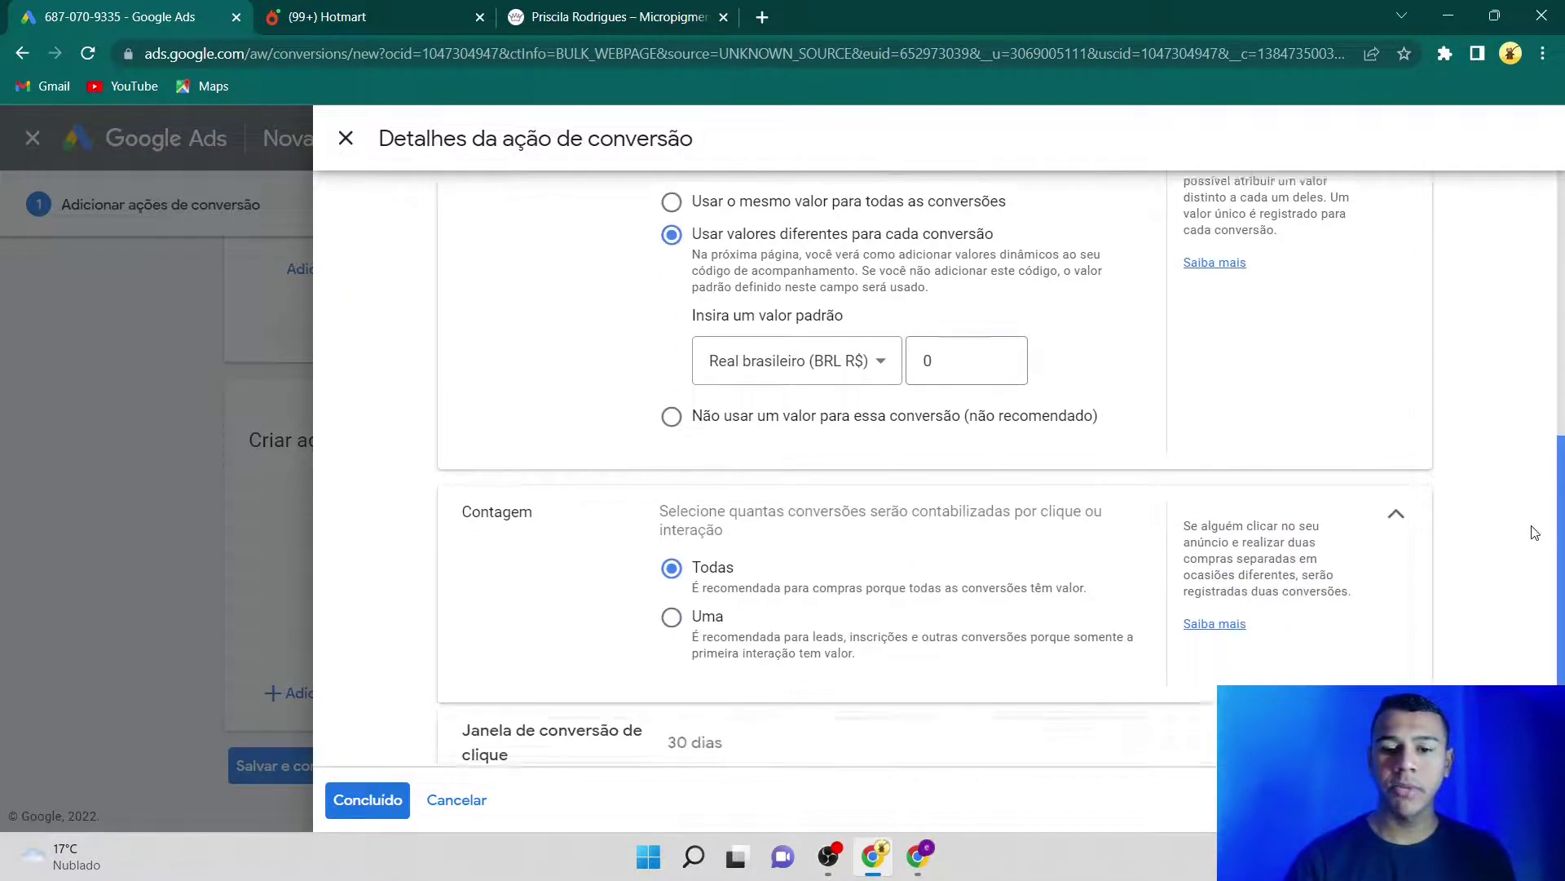
pyautogui.scroll(-2, 1525, 571)
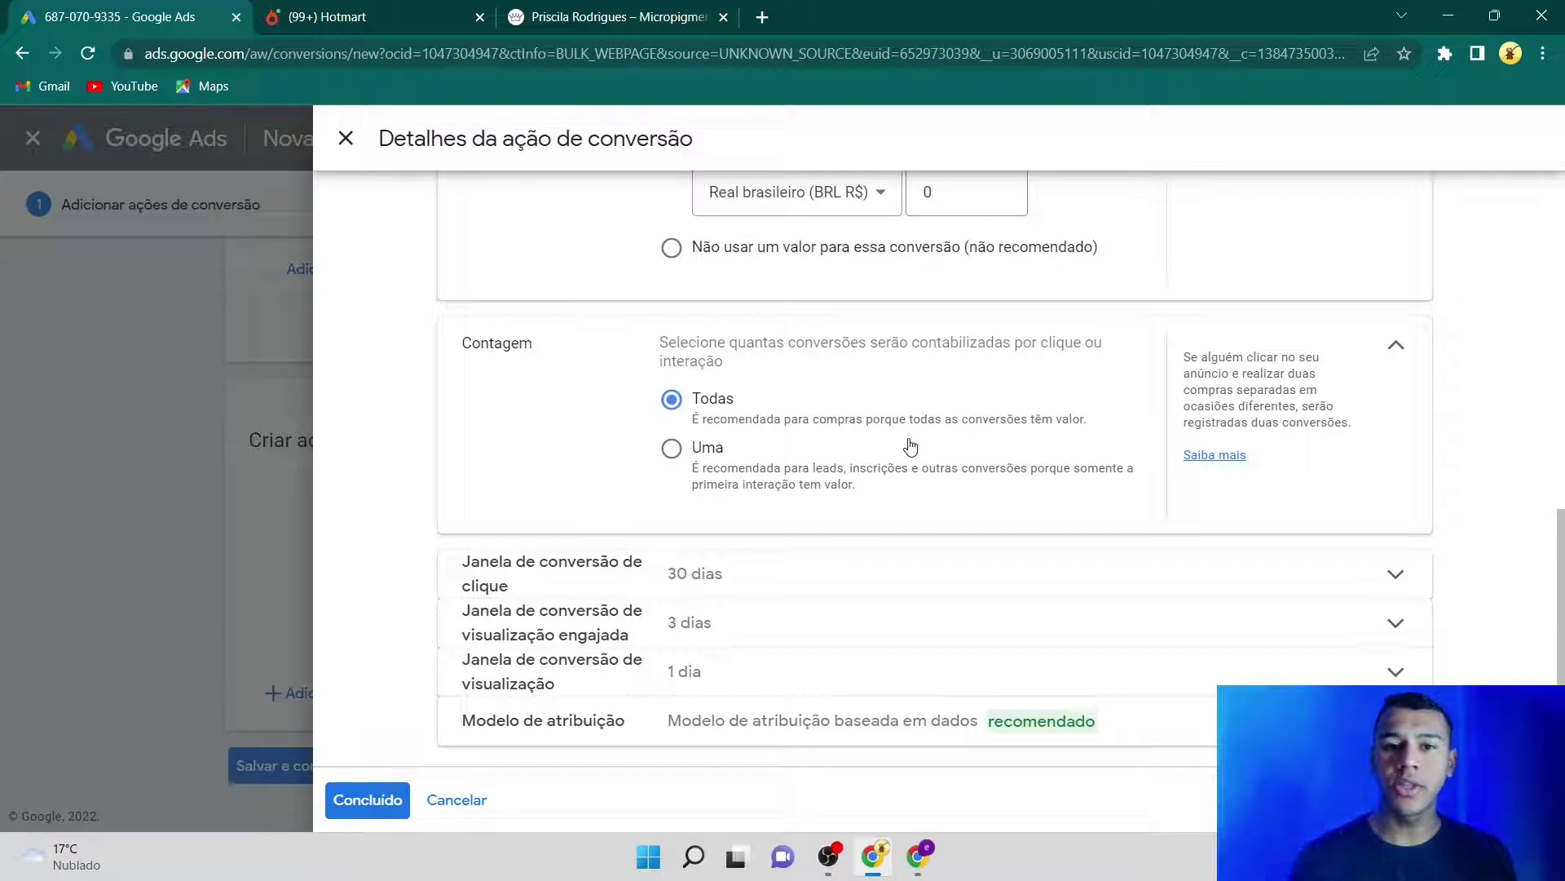
pyautogui.click(693, 452)
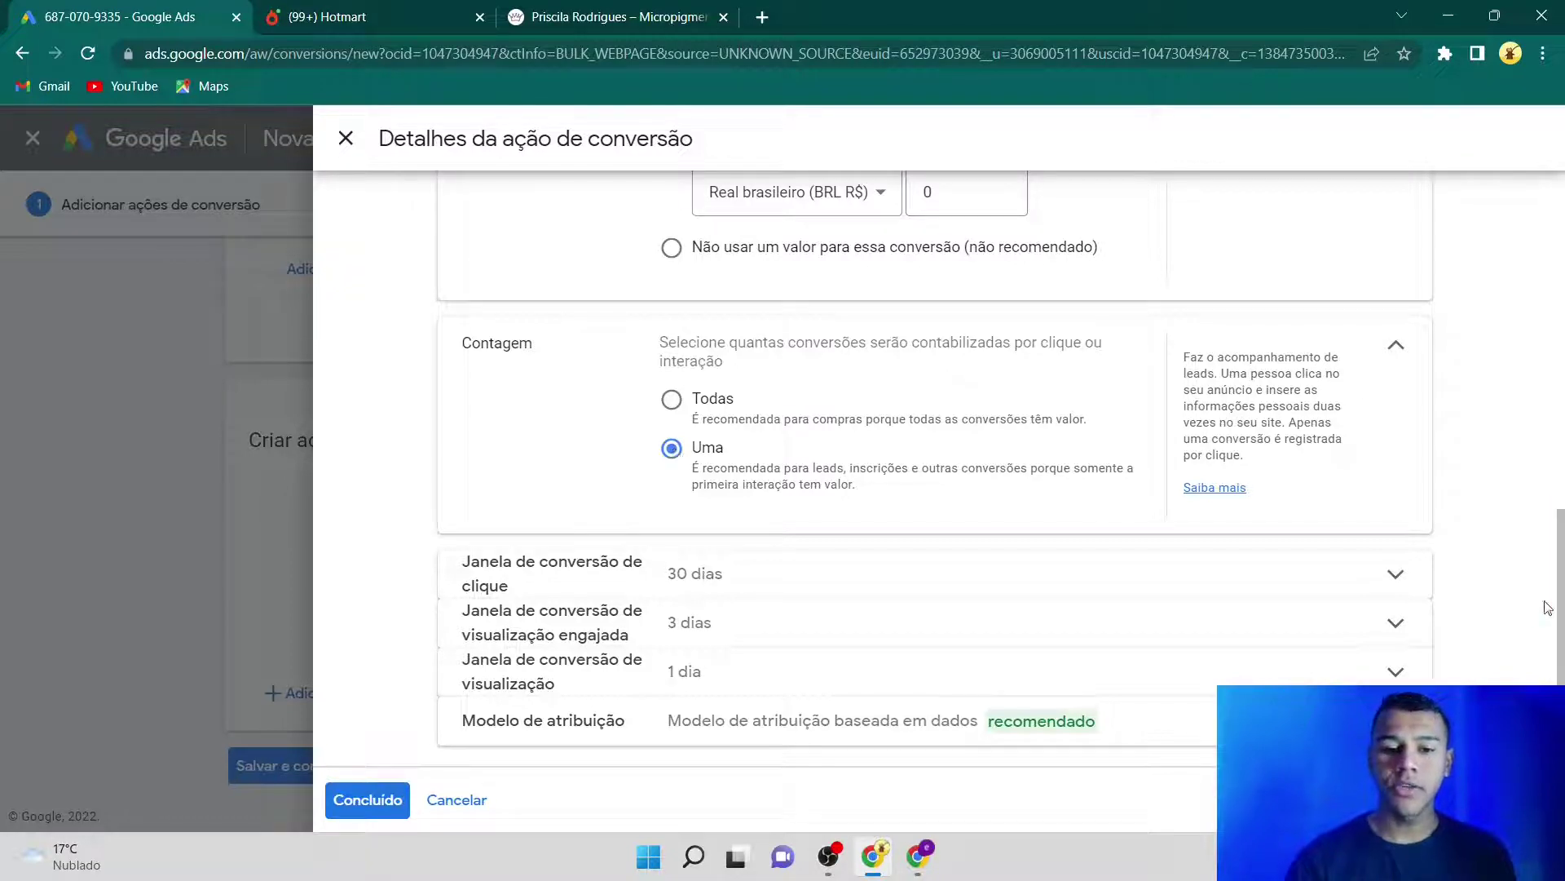
# - Review the click conversion window options and select 30 dias
pyautogui.click(1031, 579)
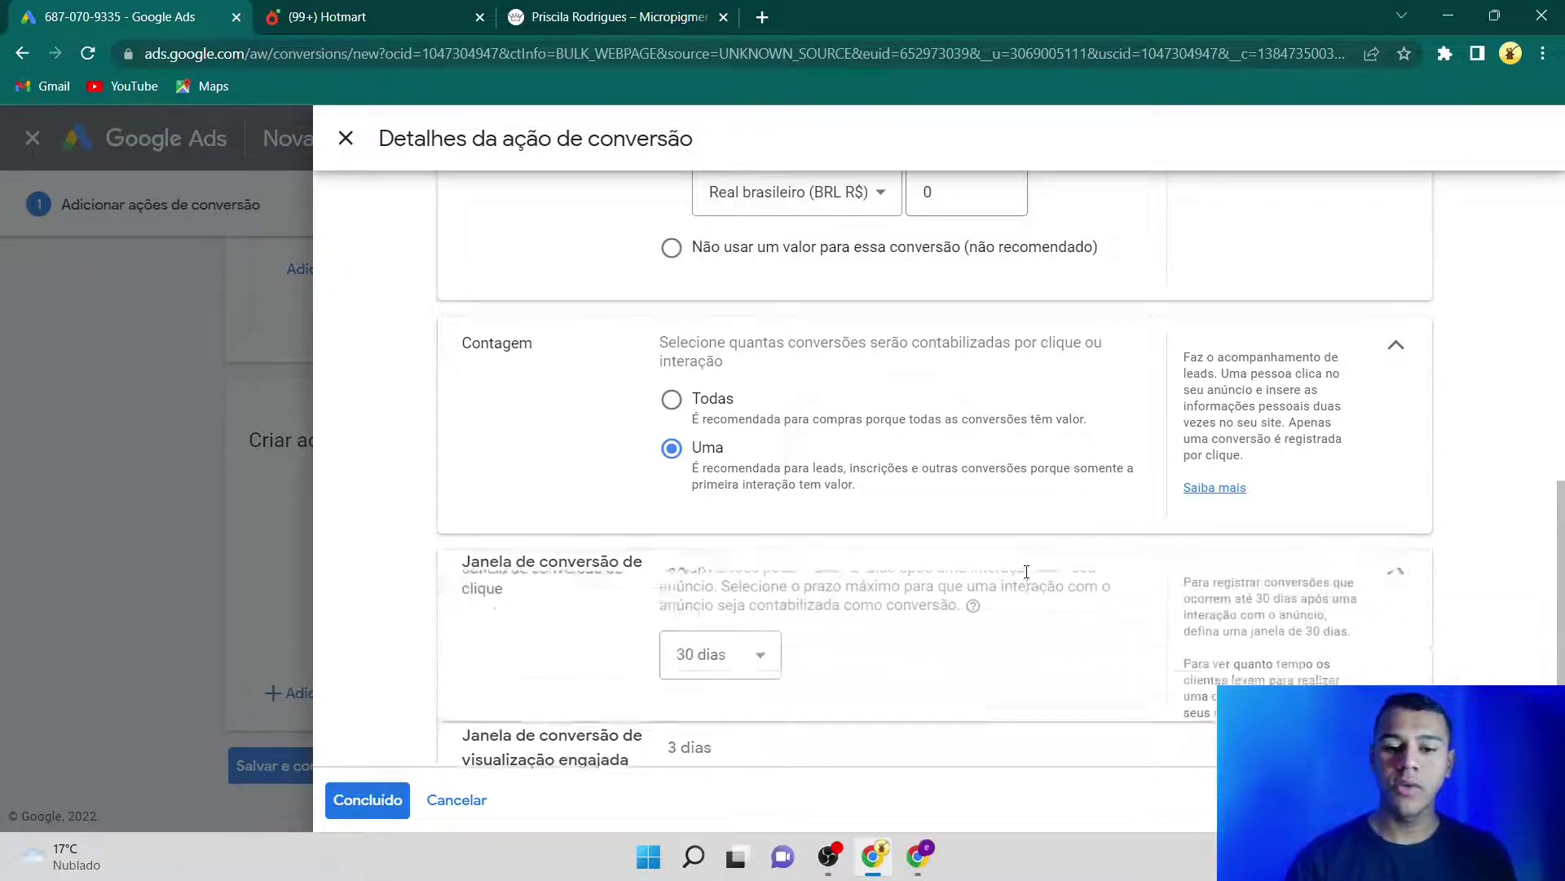
pyautogui.click(1315, 585)
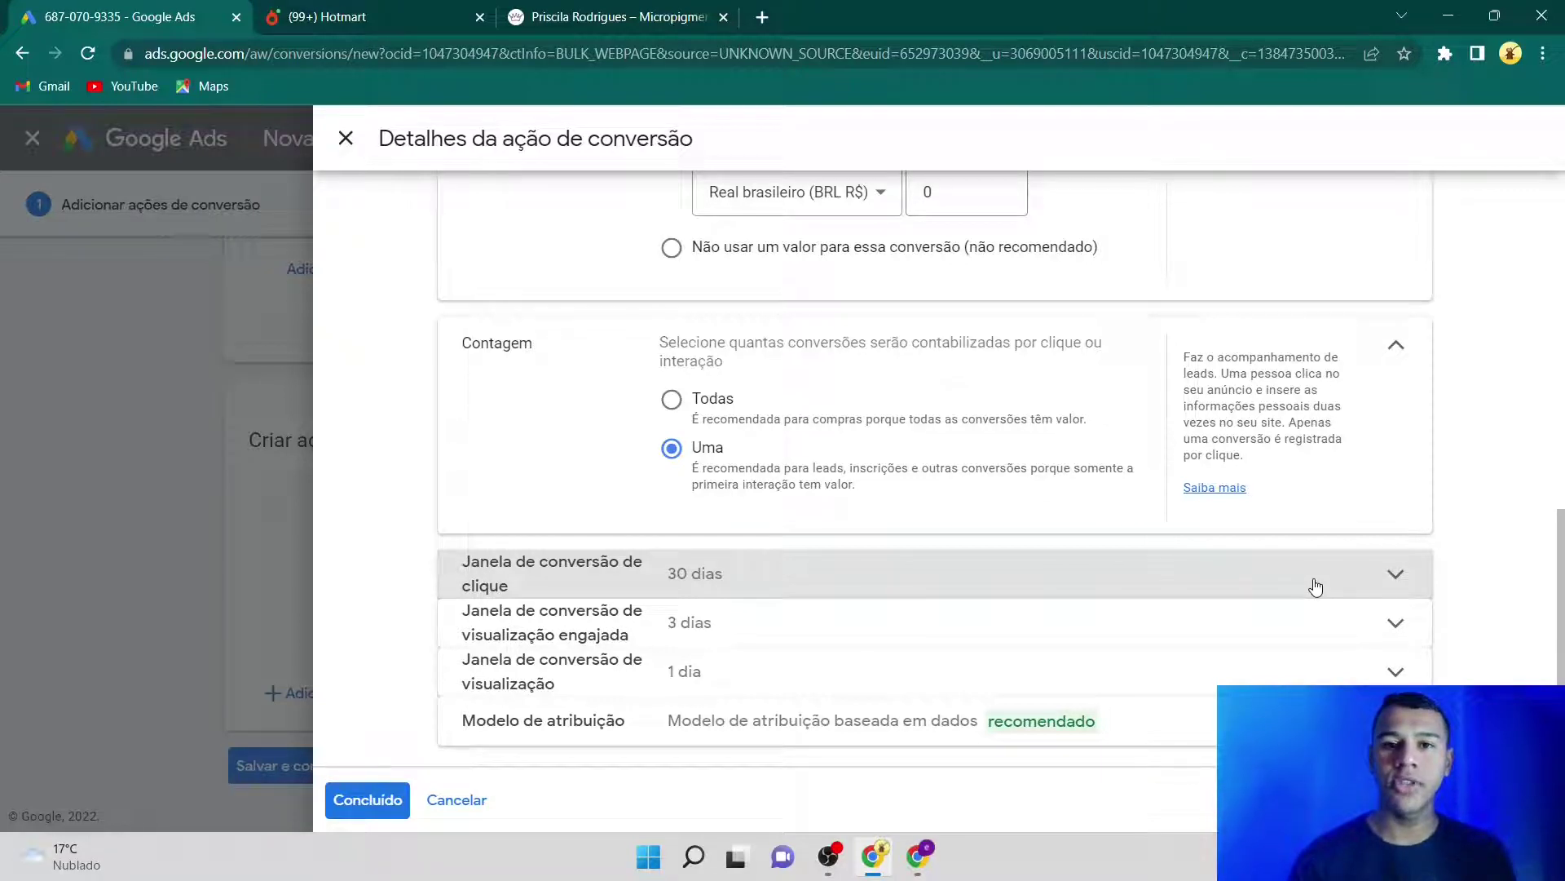
pyautogui.click(1236, 591)
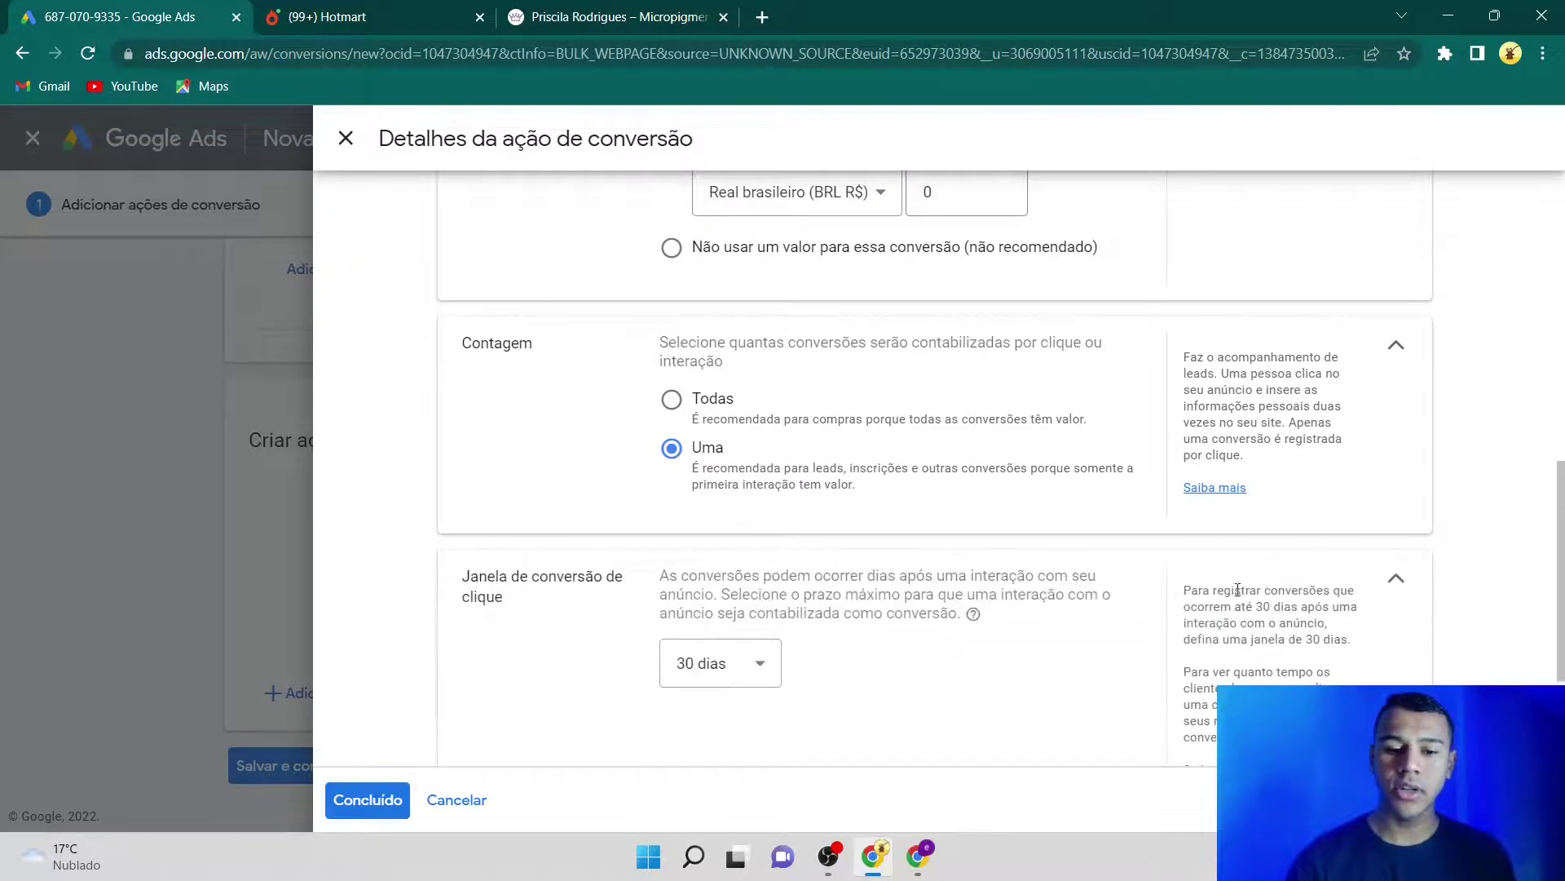
pyautogui.click(760, 664)
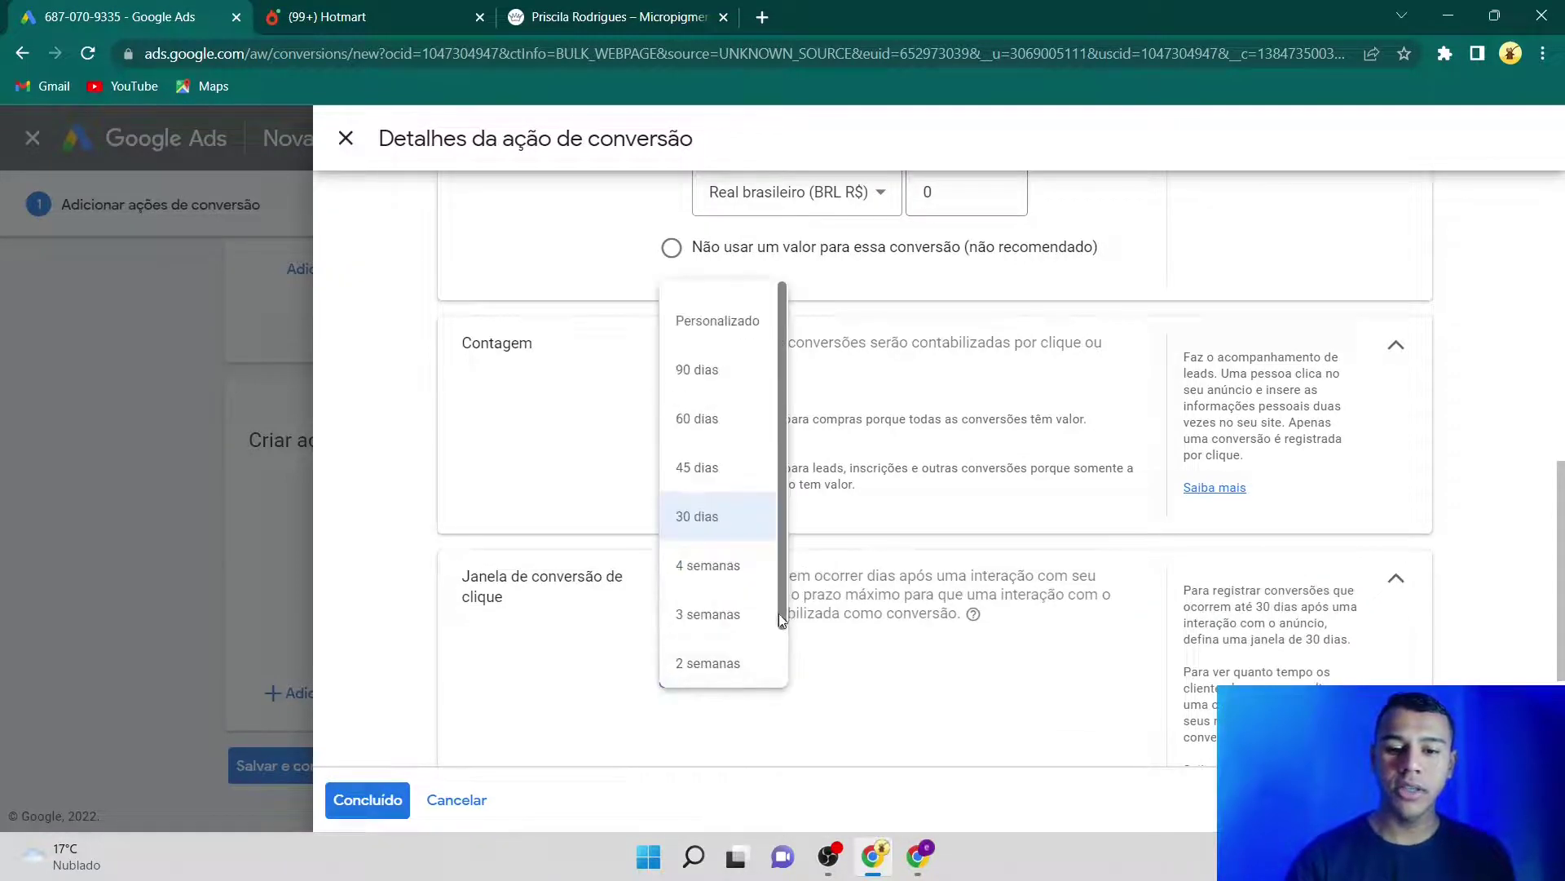
pyautogui.click(702, 518)
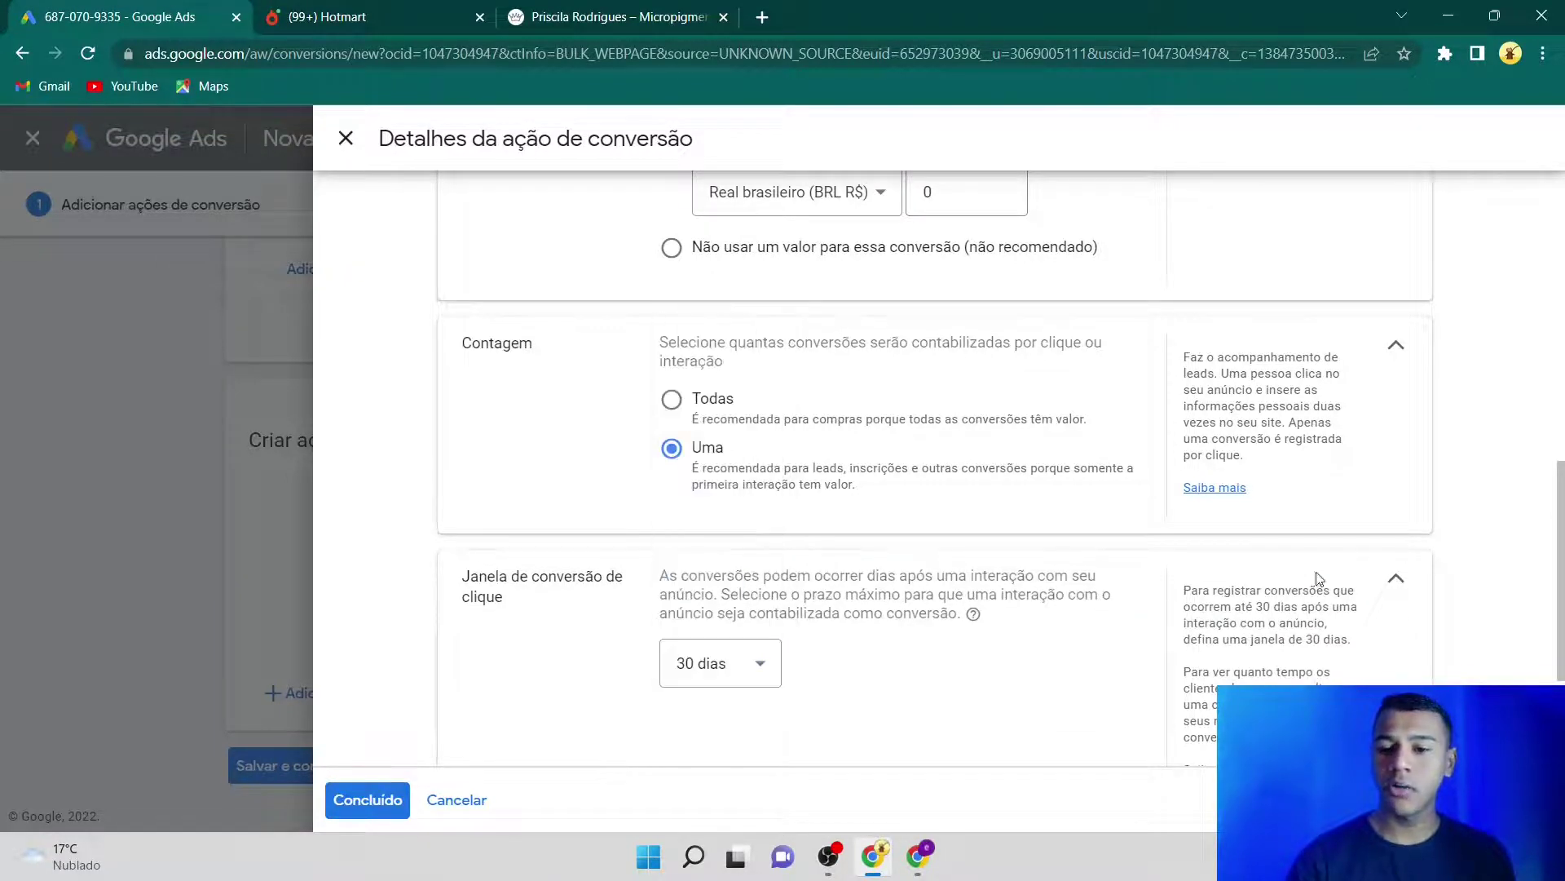
pyautogui.click(1396, 579)
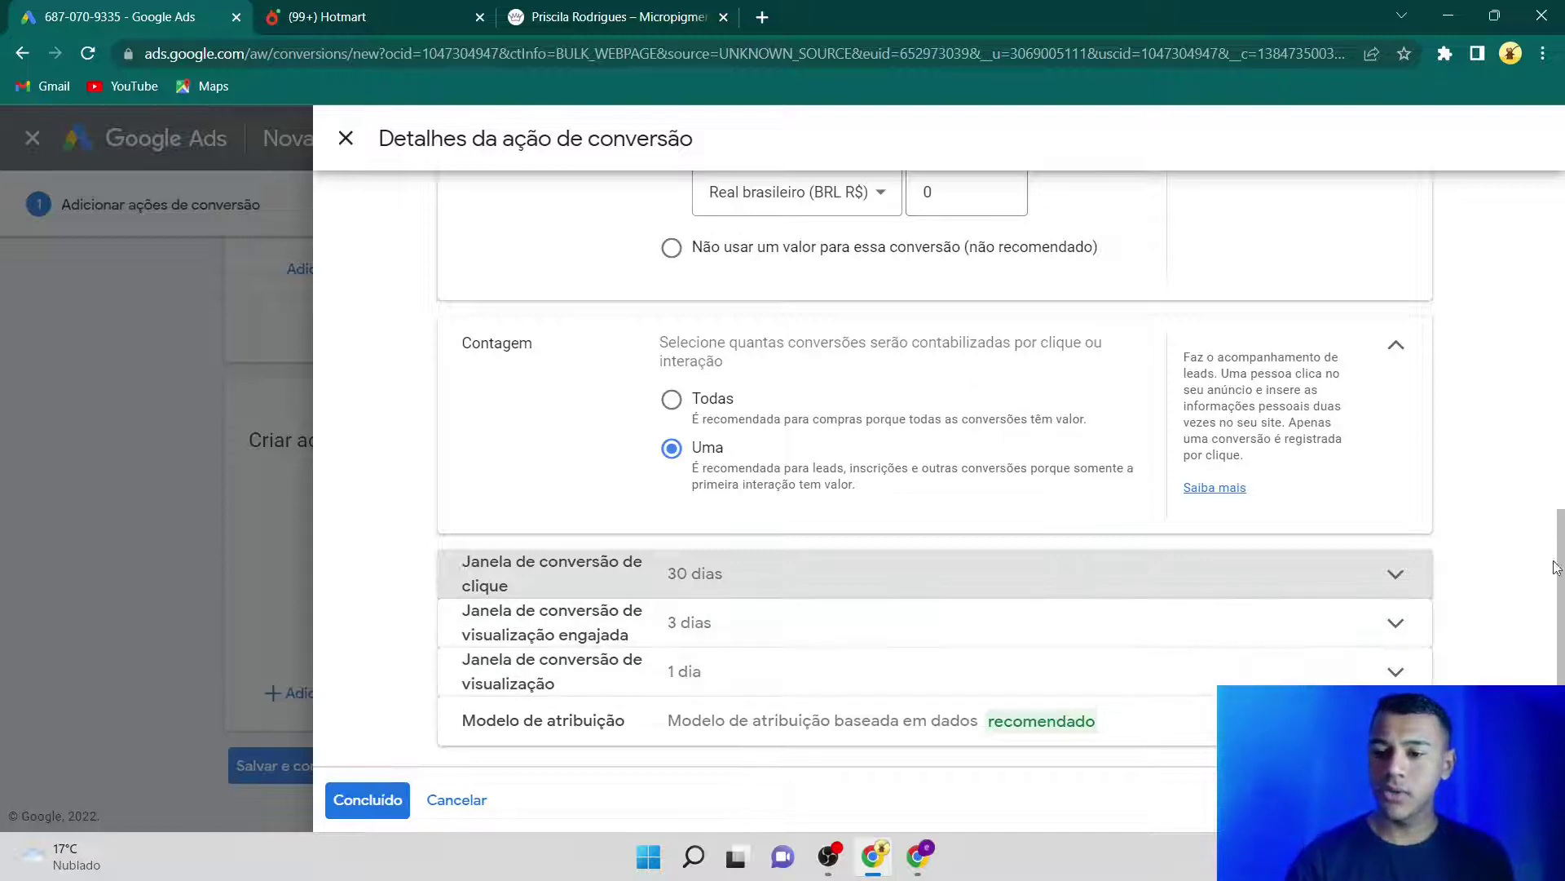
# - Set the attribution model to Redução de tempo and save the conversion action to continue to its instructions
pyautogui.click(1395, 720)
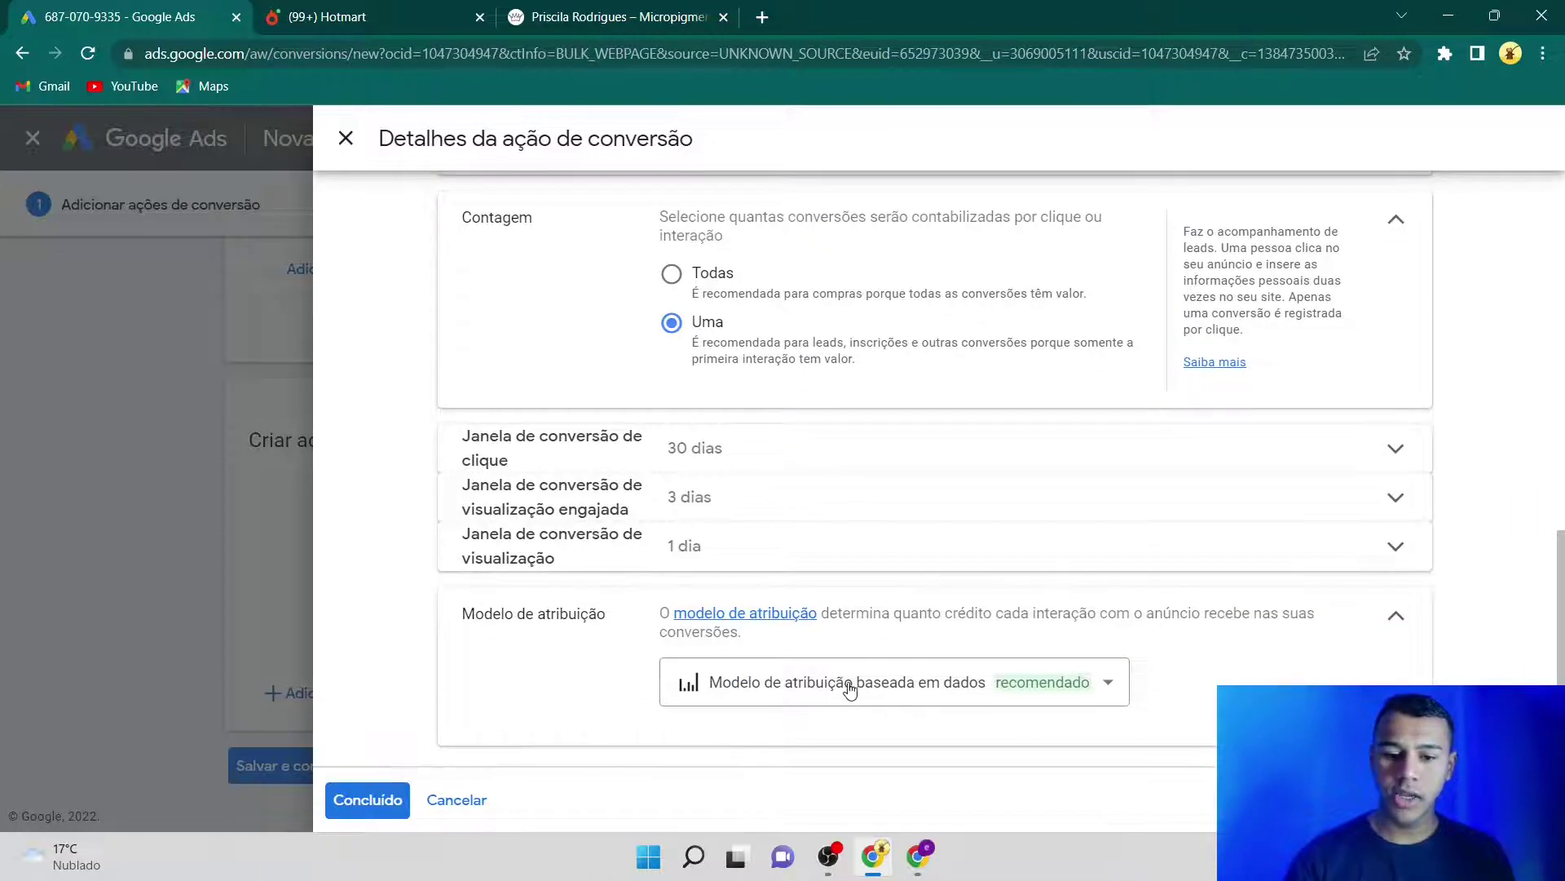
pyautogui.moveTo(806, 689)
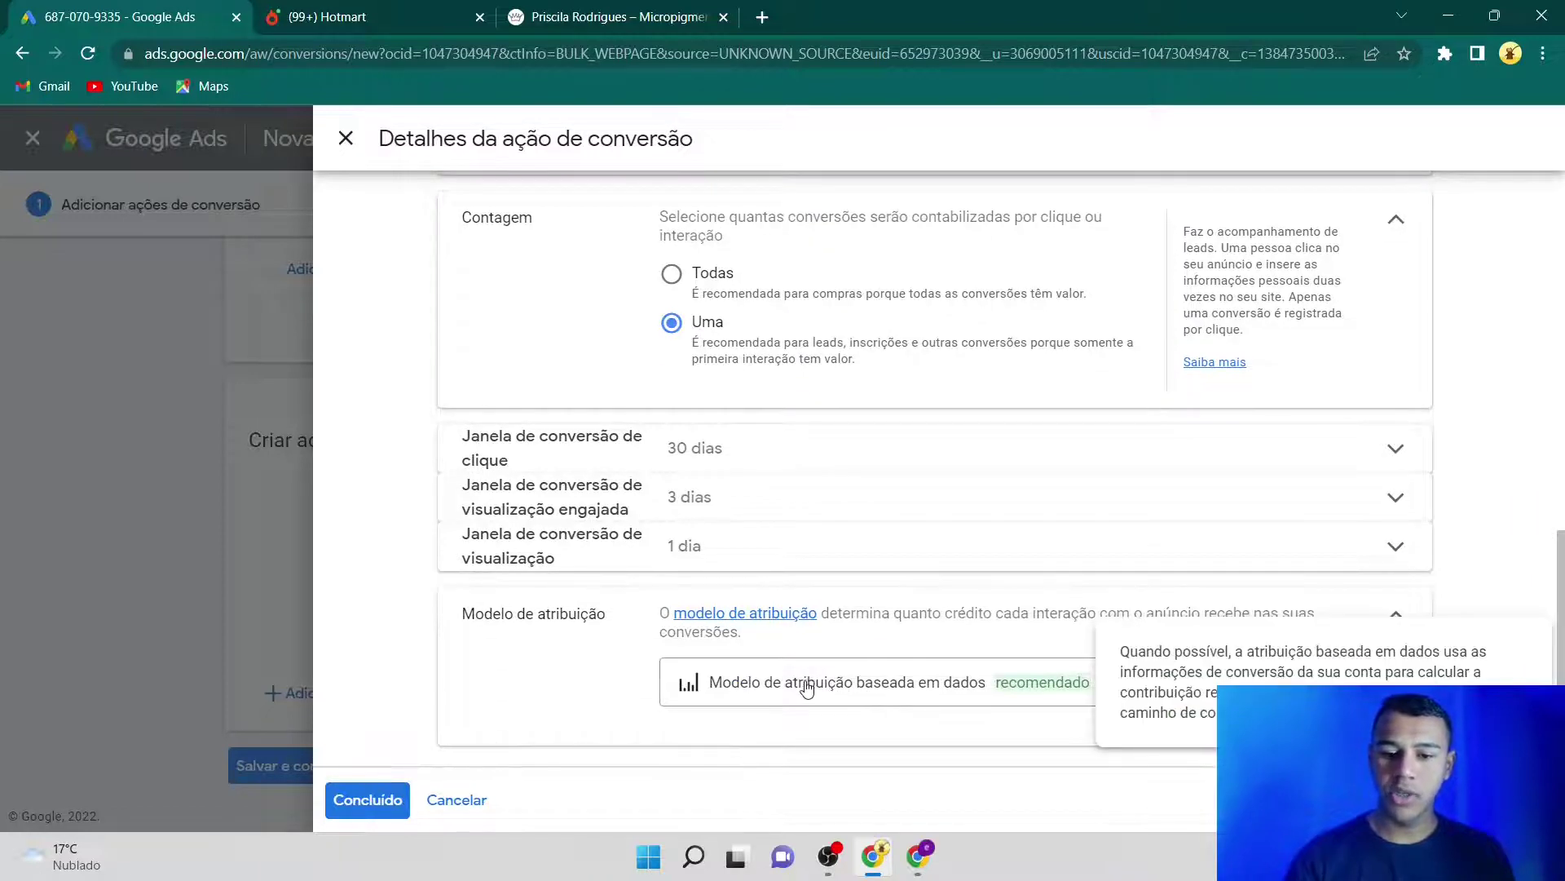
pyautogui.click(926, 689)
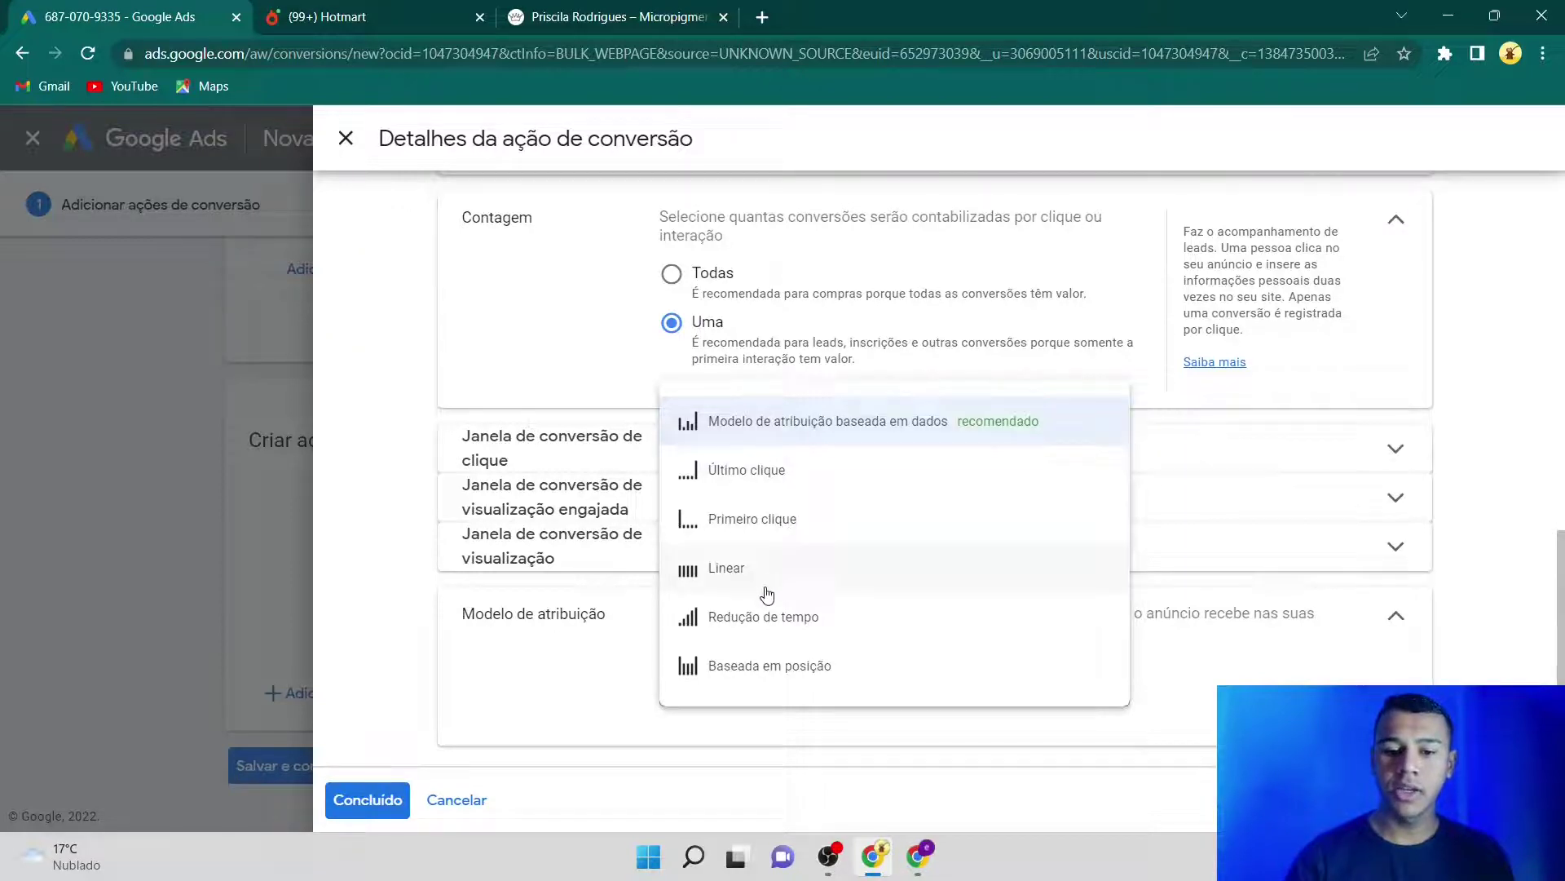
pyautogui.moveTo(912, 465)
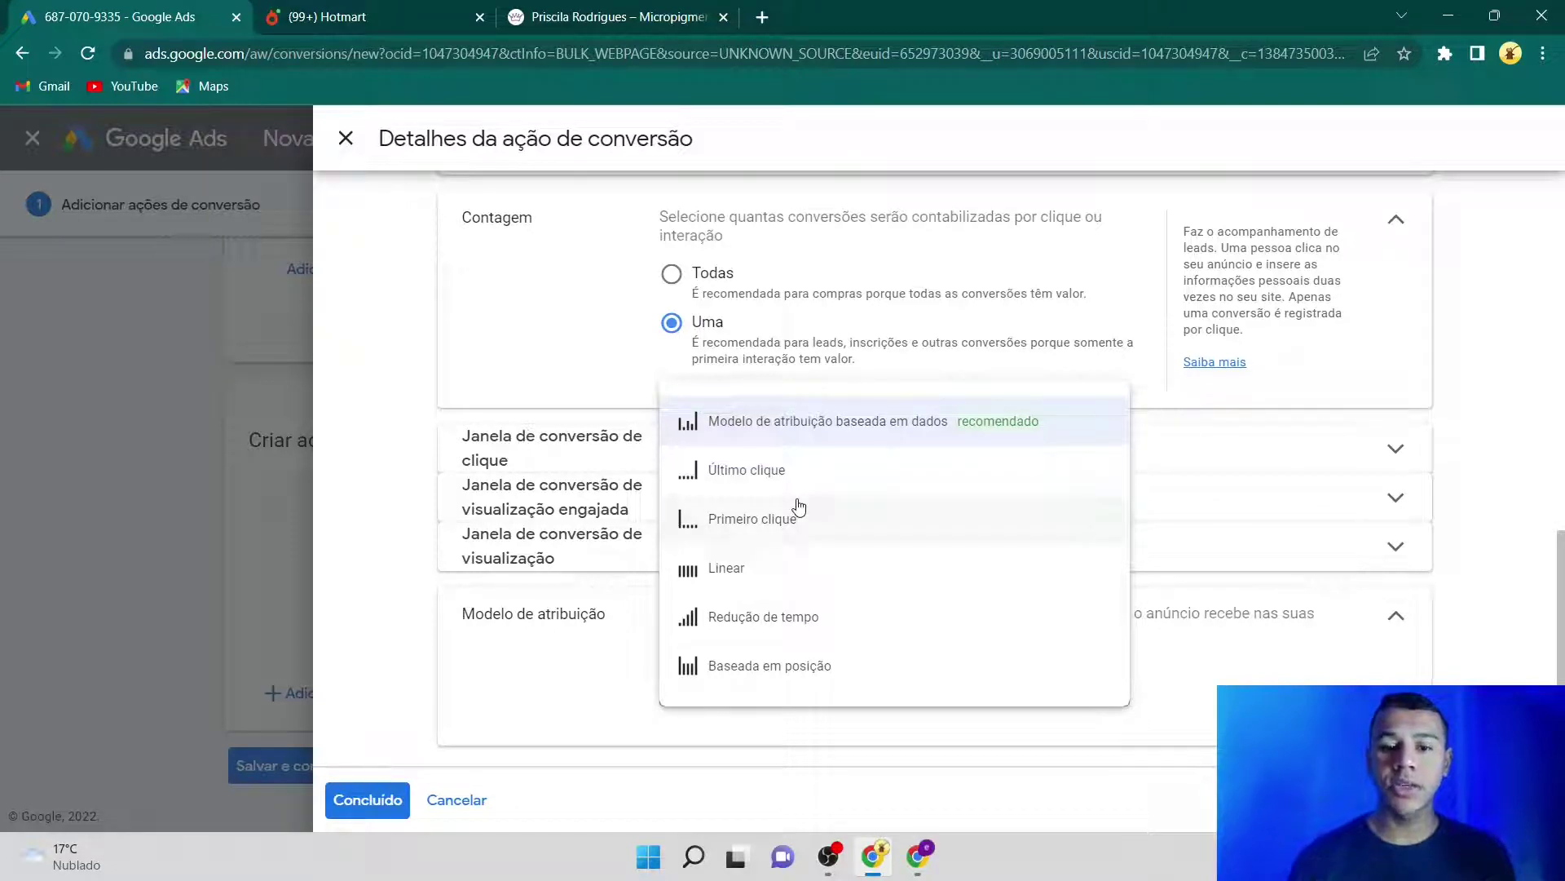
pyautogui.click(824, 621)
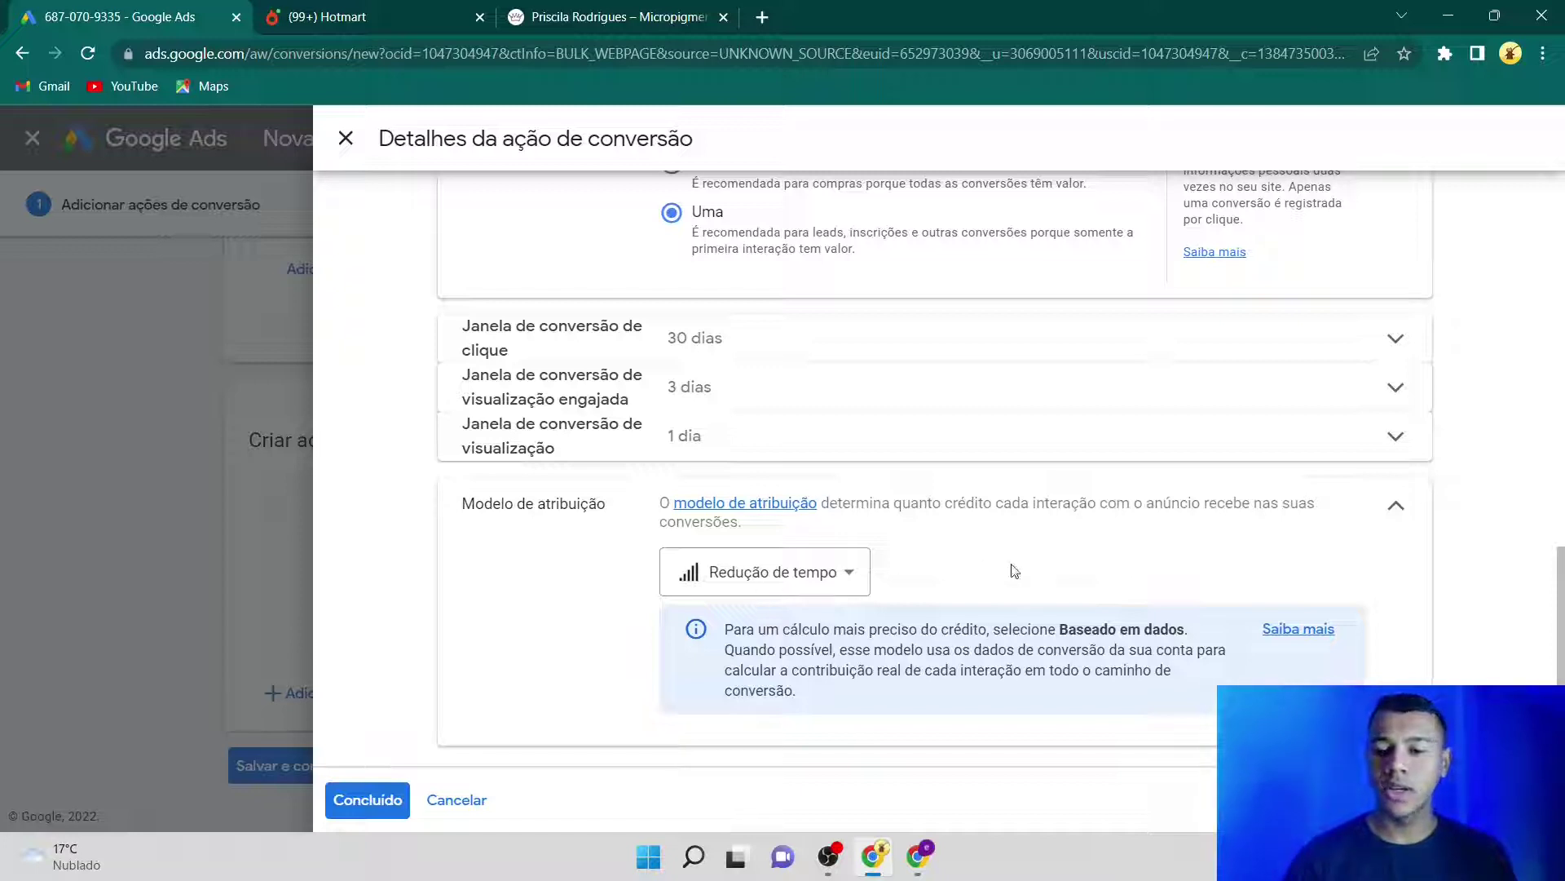
pyautogui.click(356, 800)
pyautogui.click(275, 764)
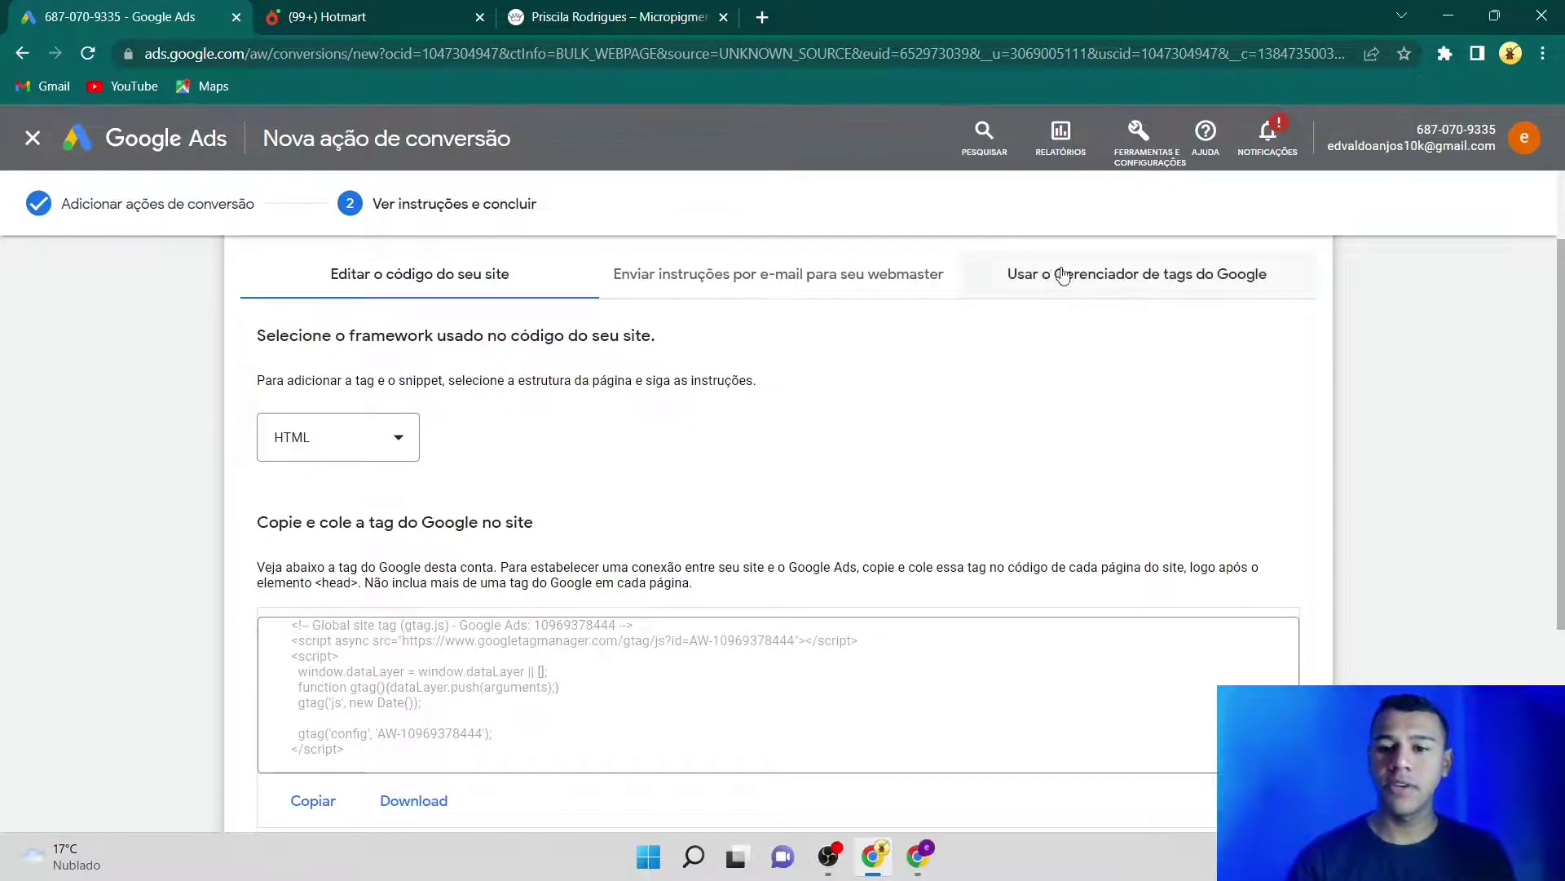
# - Copy the ID de conversão from the Gerenciador de tags do Google instructions for the new conversion action
pyautogui.click(1172, 285)
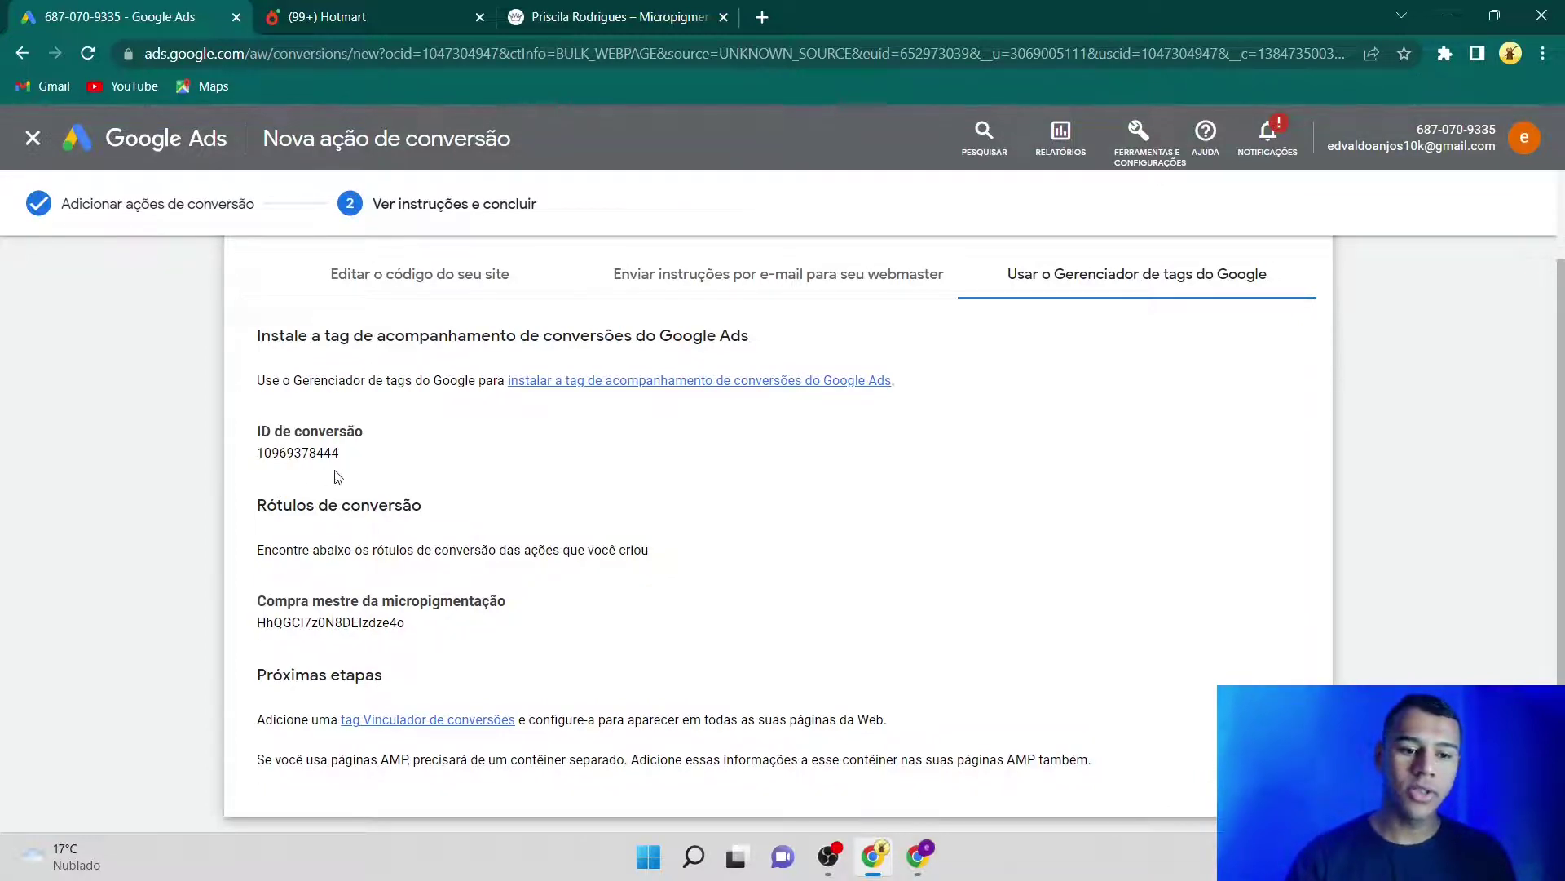
pyautogui.moveTo(351, 465); pyautogui.dragTo(259, 467)
pyautogui.hotkey('ctrl', 'c')
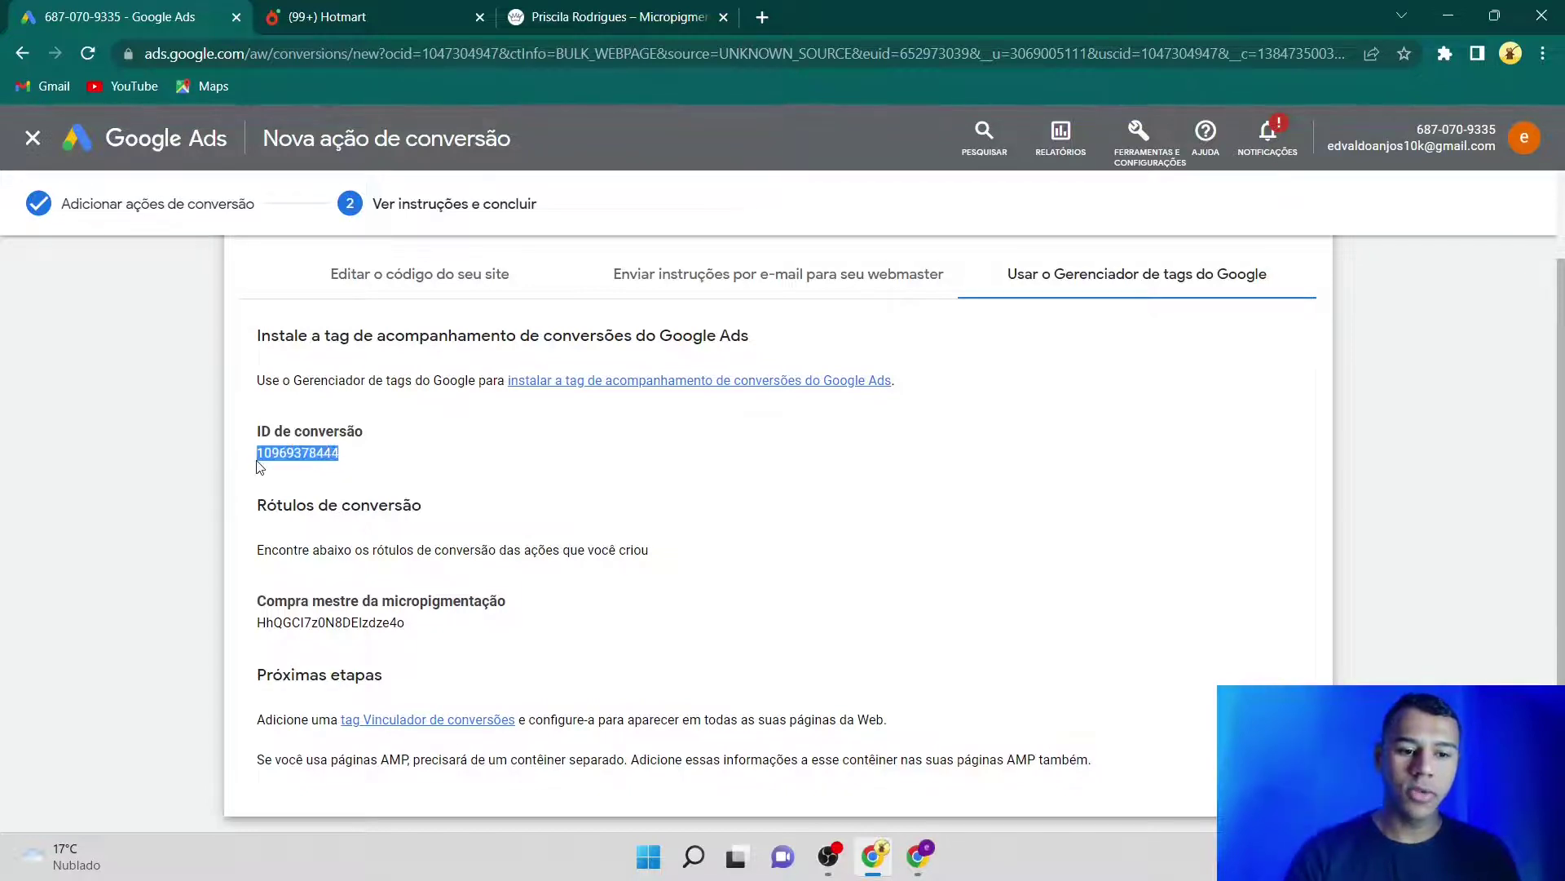
# - Switch to Hotmart and open the Google Ads configuration in Pixel de rastreamento for Mestre da Micropigmentação 2.0
pyautogui.hotkey('ctrl', 'Tab')
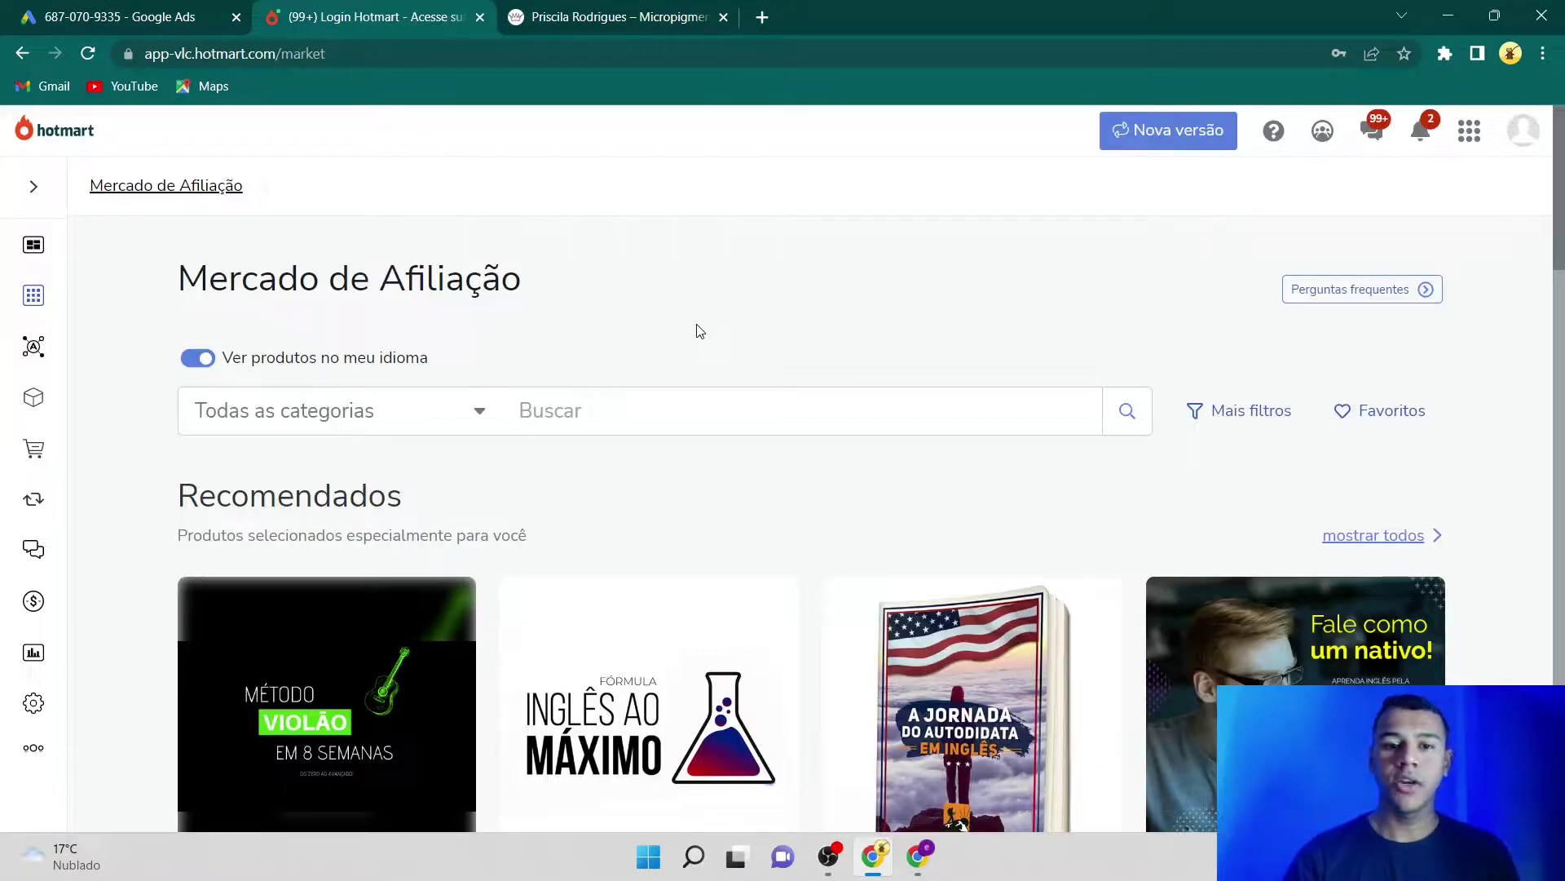
pyautogui.moveTo(32, 542)
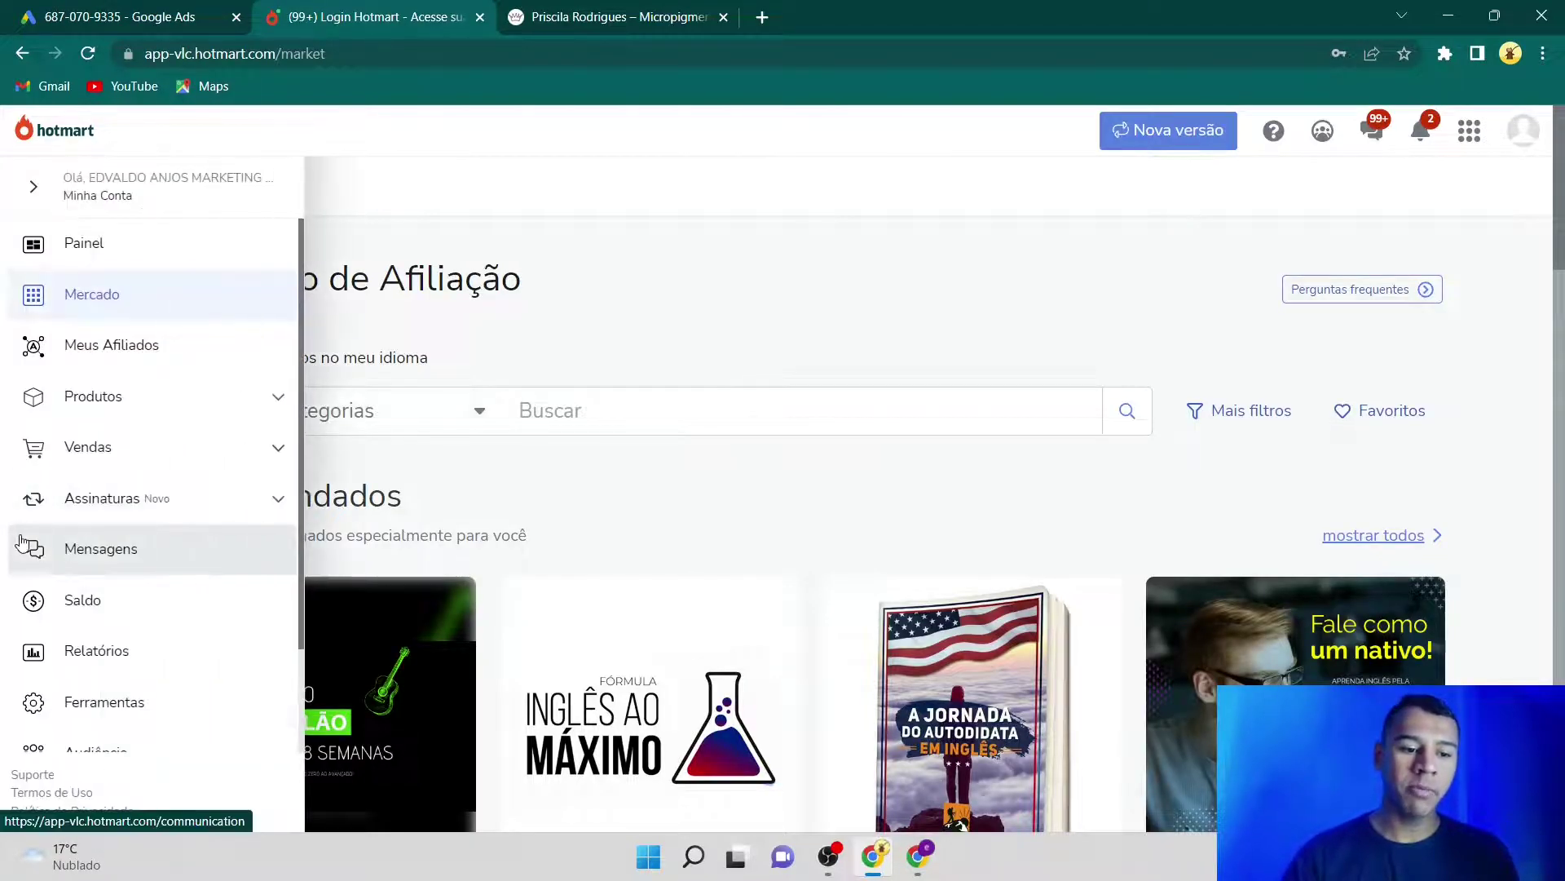
pyautogui.click(112, 705)
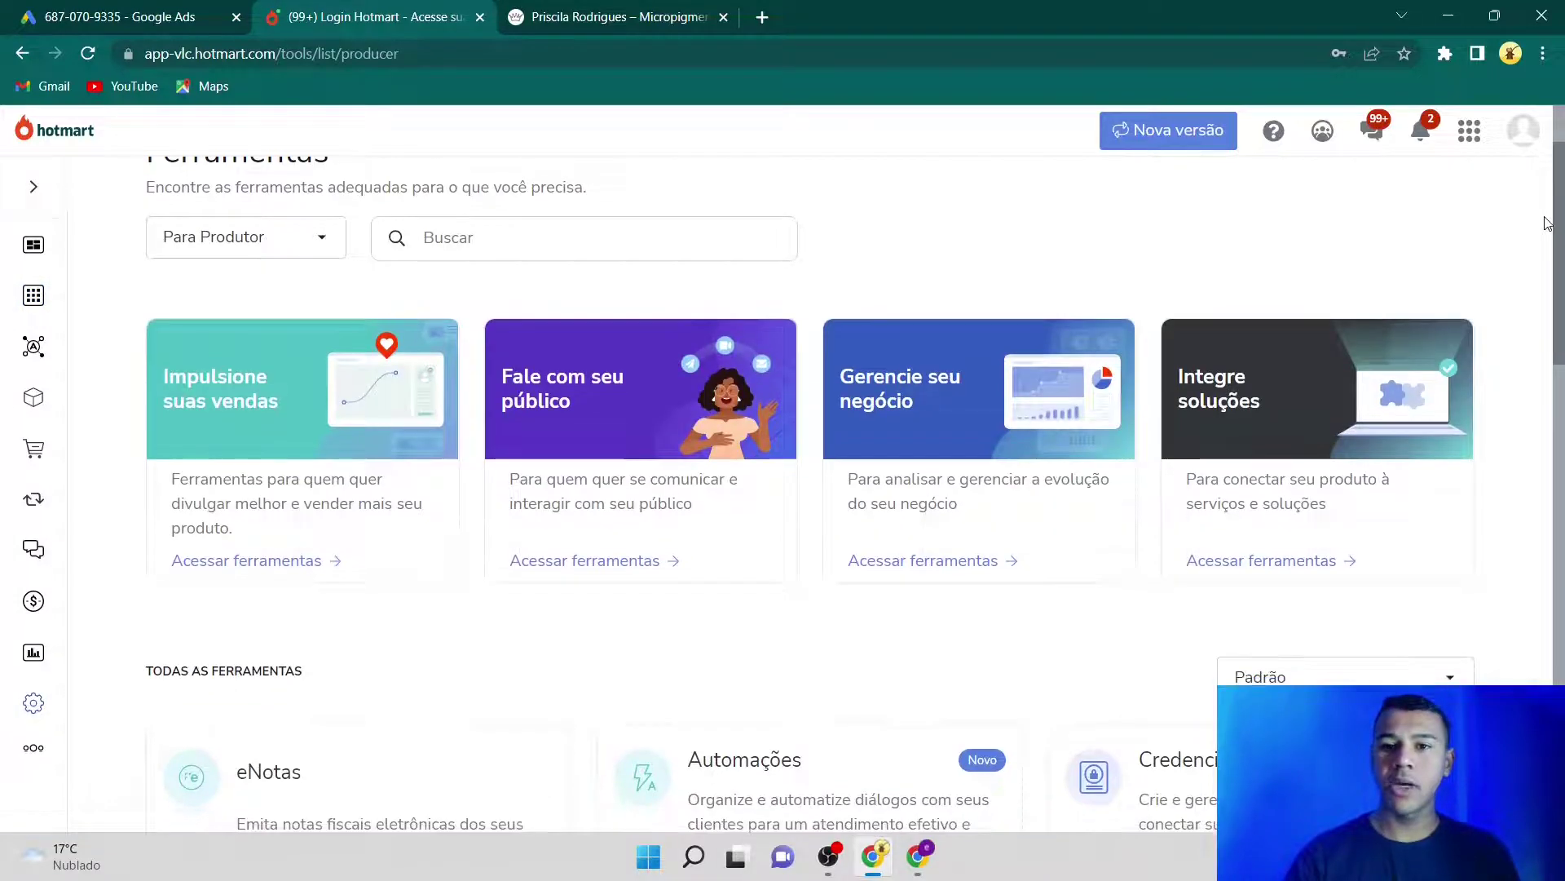
pyautogui.moveTo(1555, 224); pyautogui.dragTo(1555, 313)
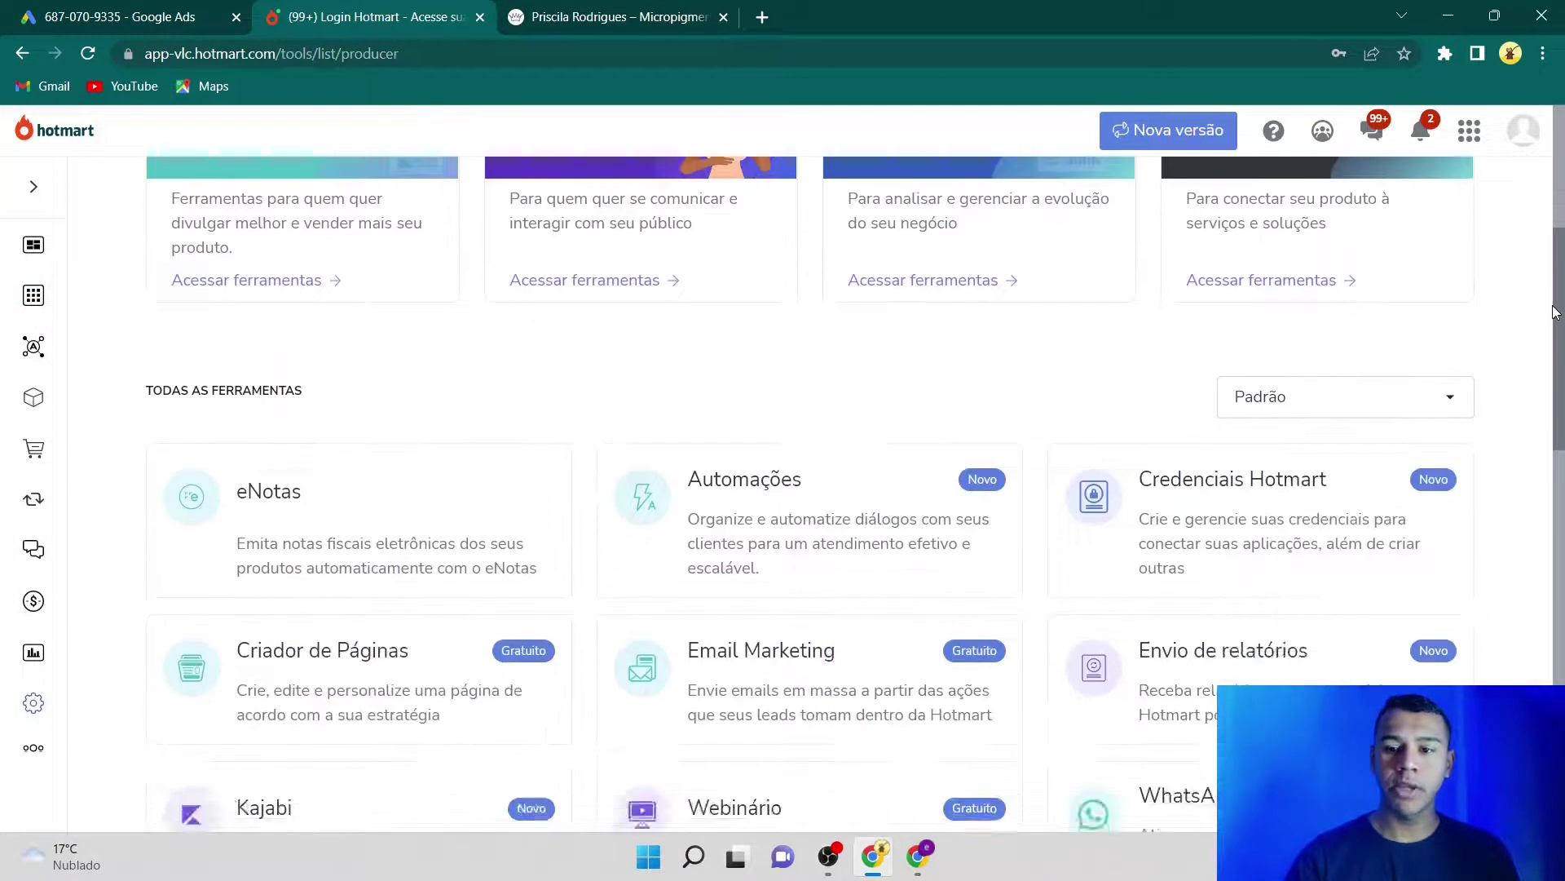
pyautogui.scroll(-10, 472, 326)
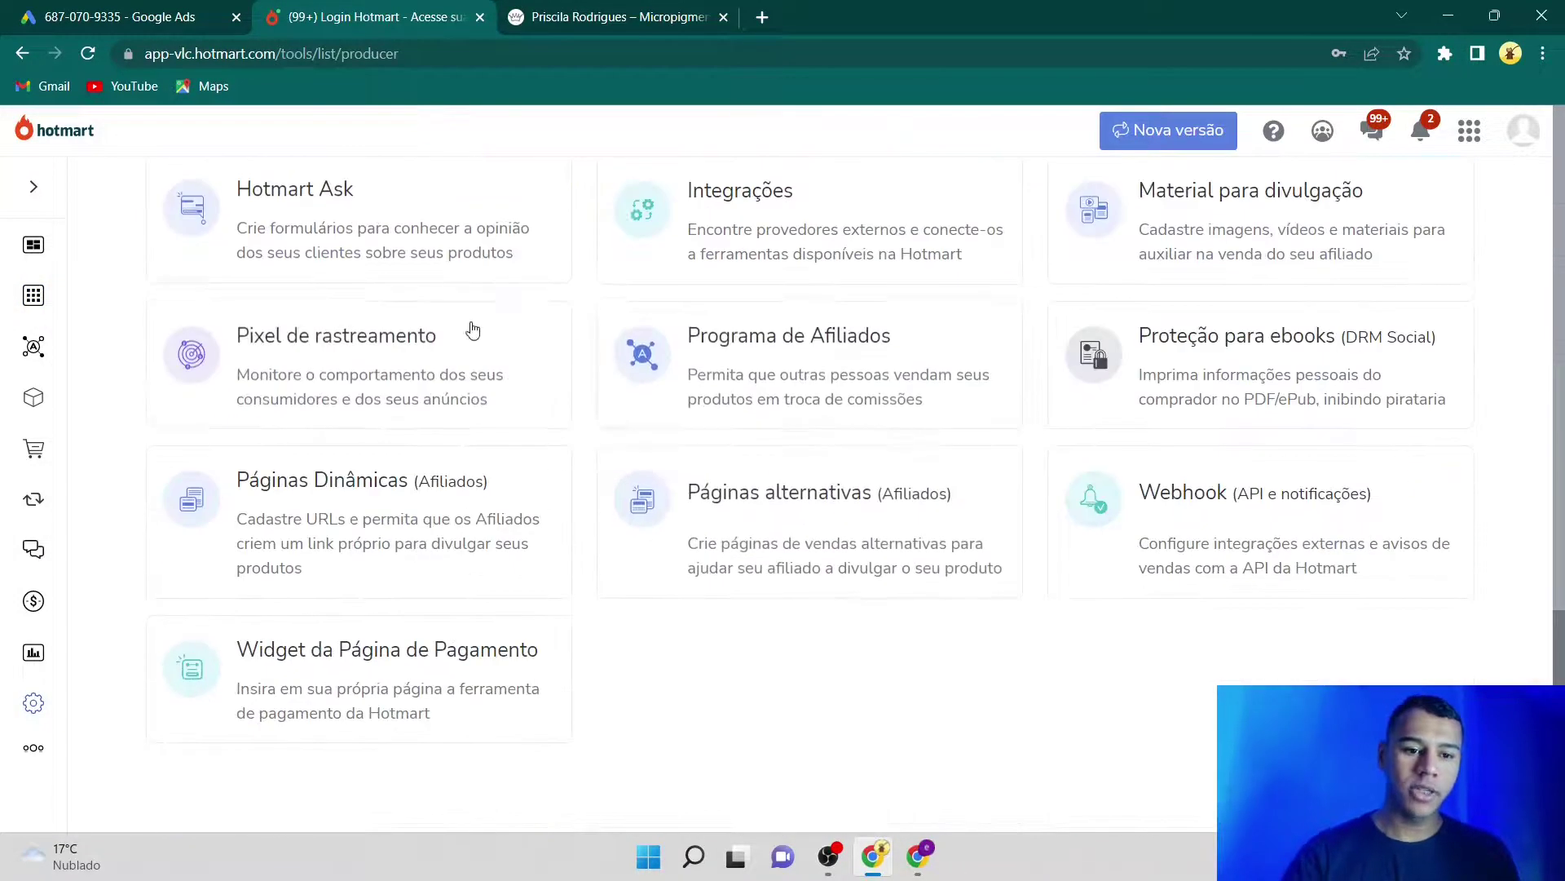
pyautogui.click(303, 374)
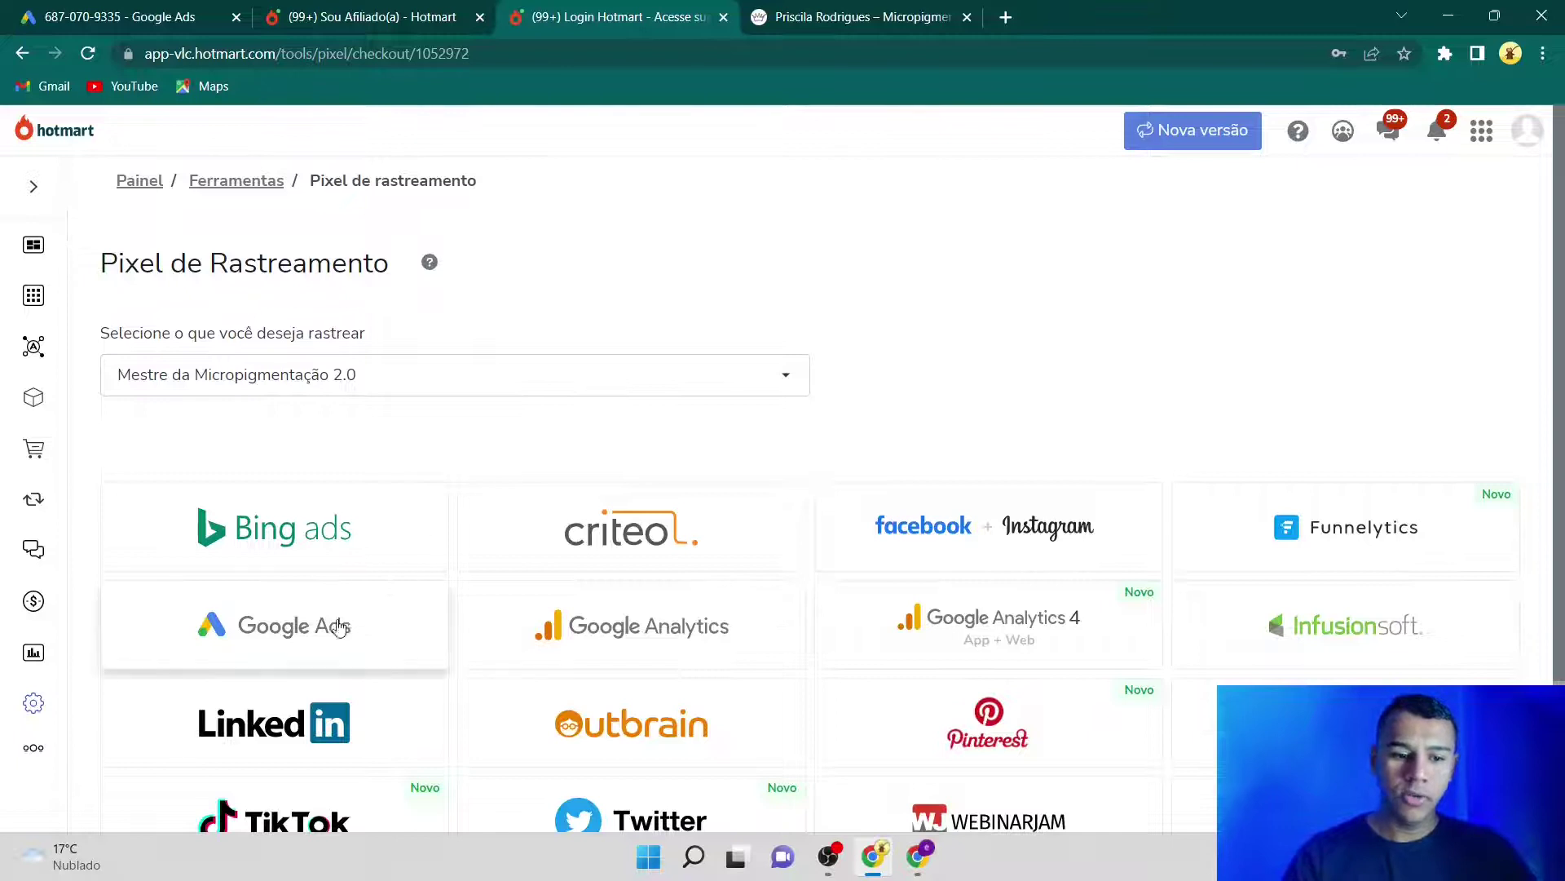
pyautogui.click(273, 625)
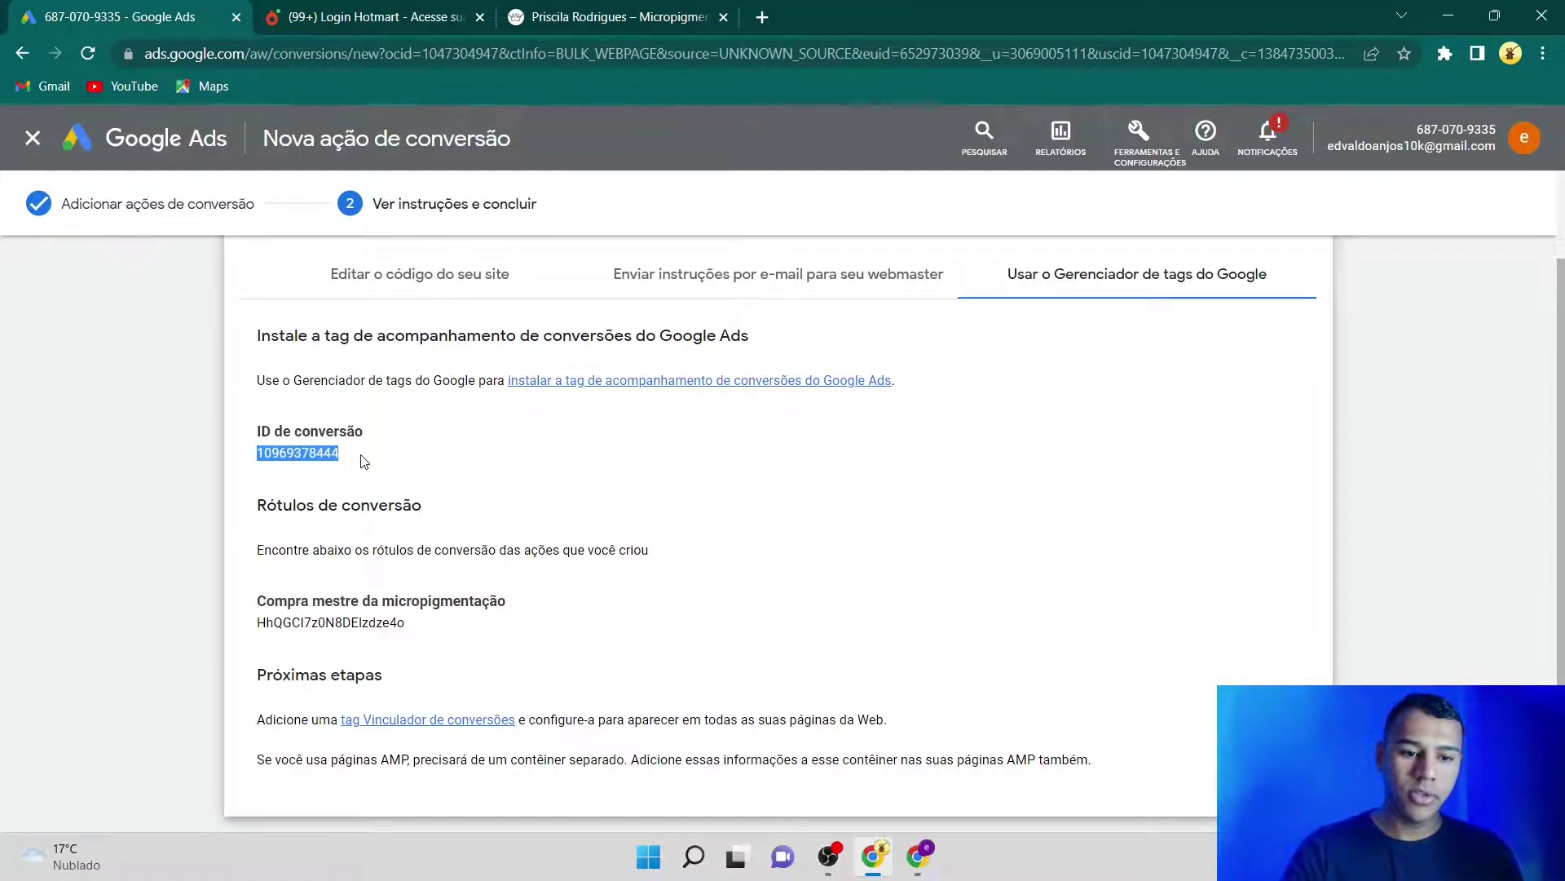
# - Paste the copied conversion ID as the ID do Pixel do Google Ads in Hotmart's pixel configuration
pyautogui.click(391, 16)
pyautogui.click(994, 310)
pyautogui.hotkey('ctrl', 'v')
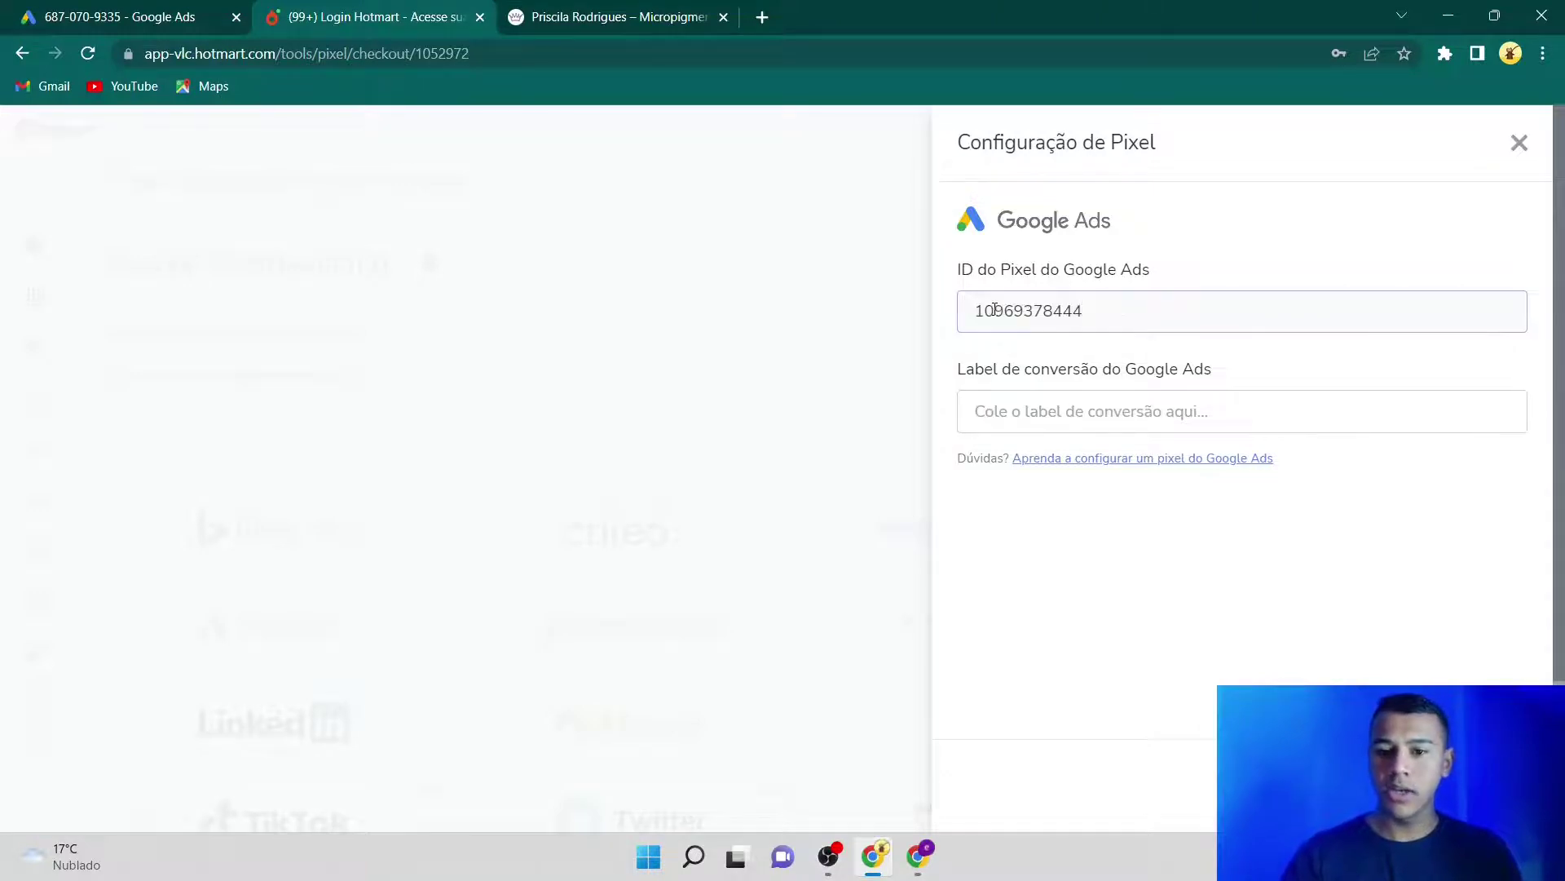
# - Copy the conversion label of Compra mestre da micropigmentação from Google Ads into Label de conversão do Google Ads in Hotmart
pyautogui.hotkey('ctrl', 'shift', 'Tab')
pyautogui.moveTo(411, 738); pyautogui.dragTo(261, 737)
pyautogui.hotkey('ctrl', 'c')
pyautogui.hotkey('ctrl', 'Tab')
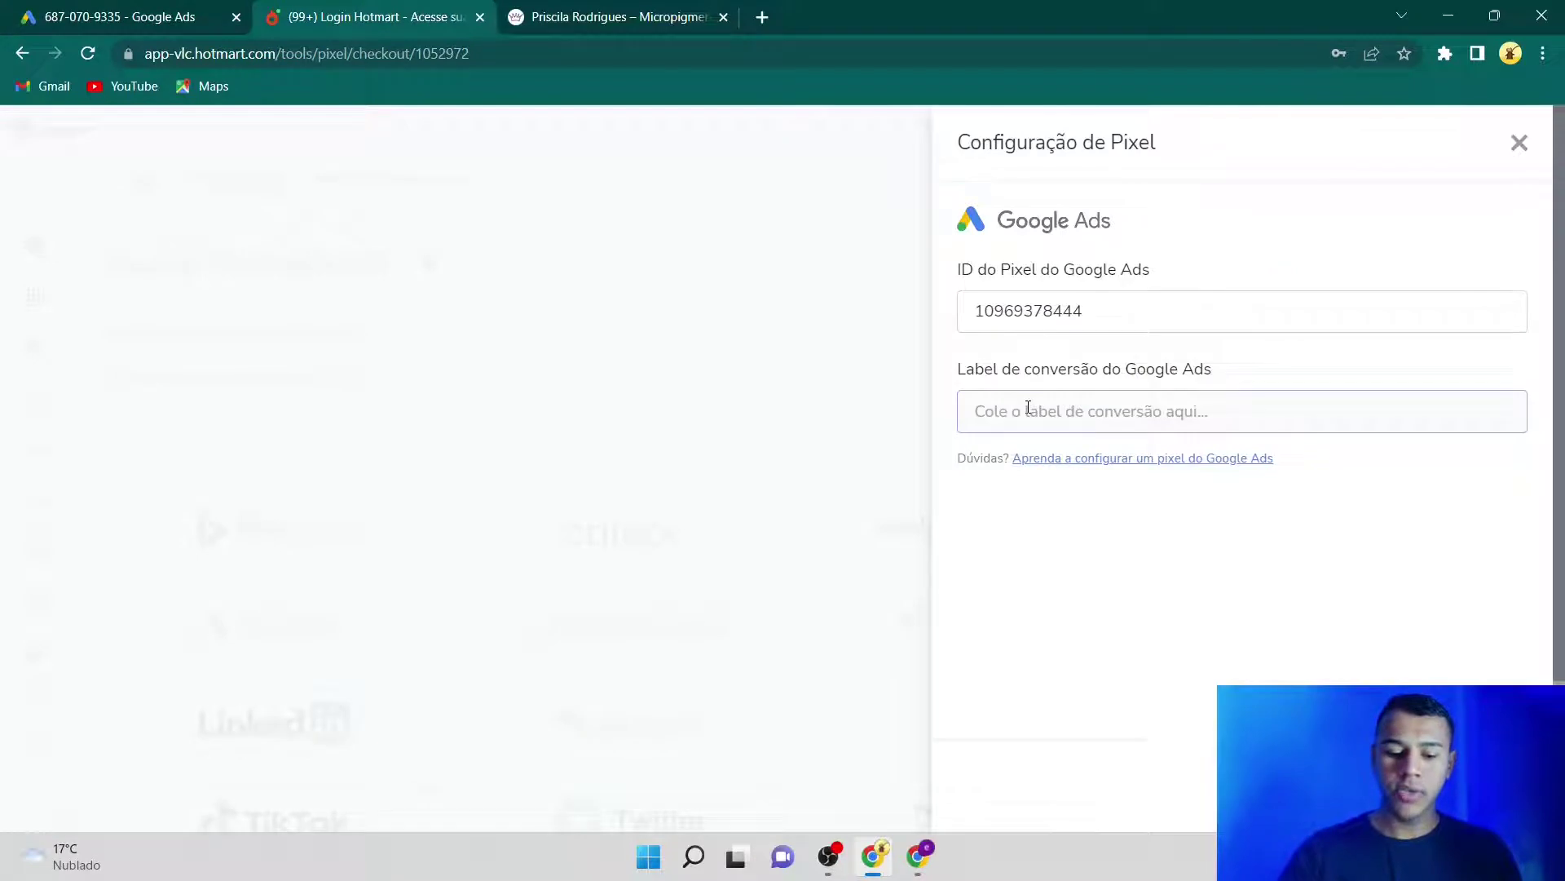
pyautogui.hotkey('ctrl', 'v')
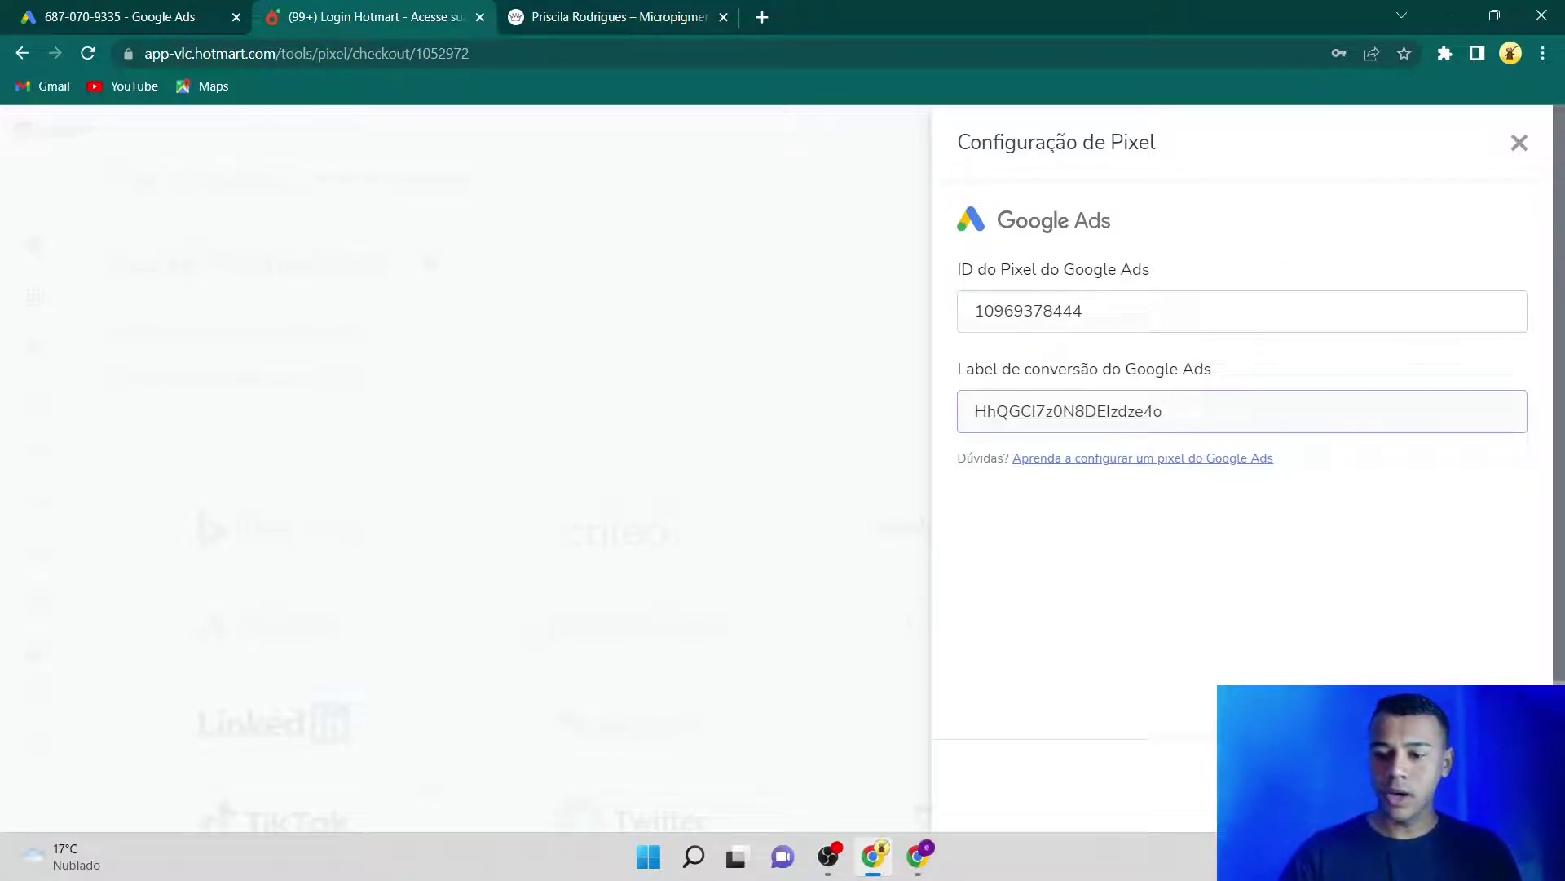
pyautogui.click(1019, 324)
pyautogui.hotkey('ctrl', 'a')
pyautogui.press('BackSpace')
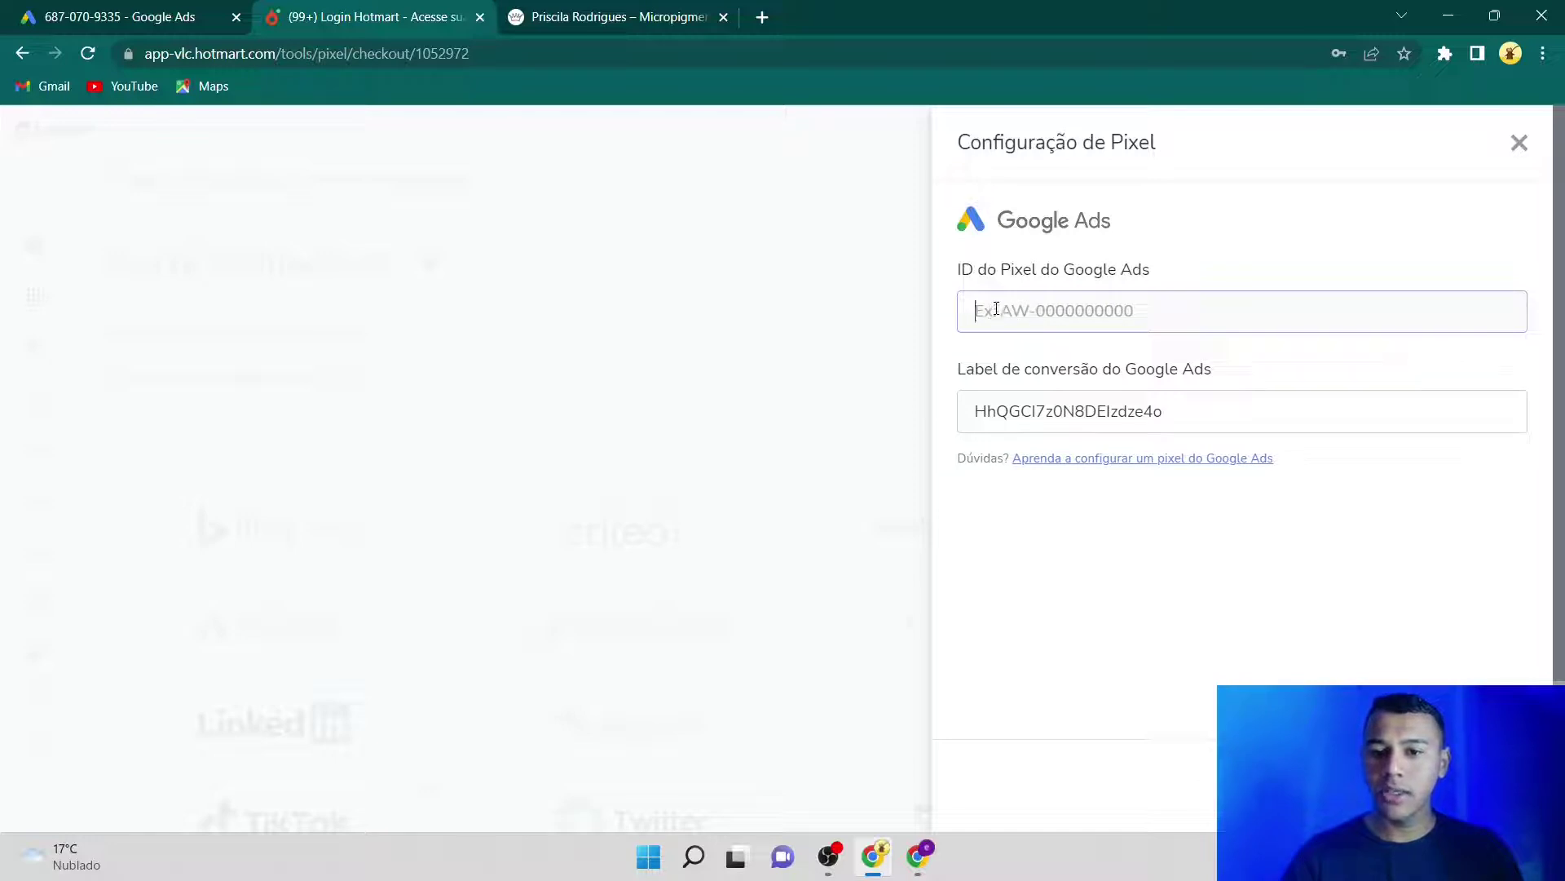
pyautogui.hotkey('ctrl', 'z')
pyautogui.hotkey('ctrl', 'c')
pyautogui.press('BackSpace')
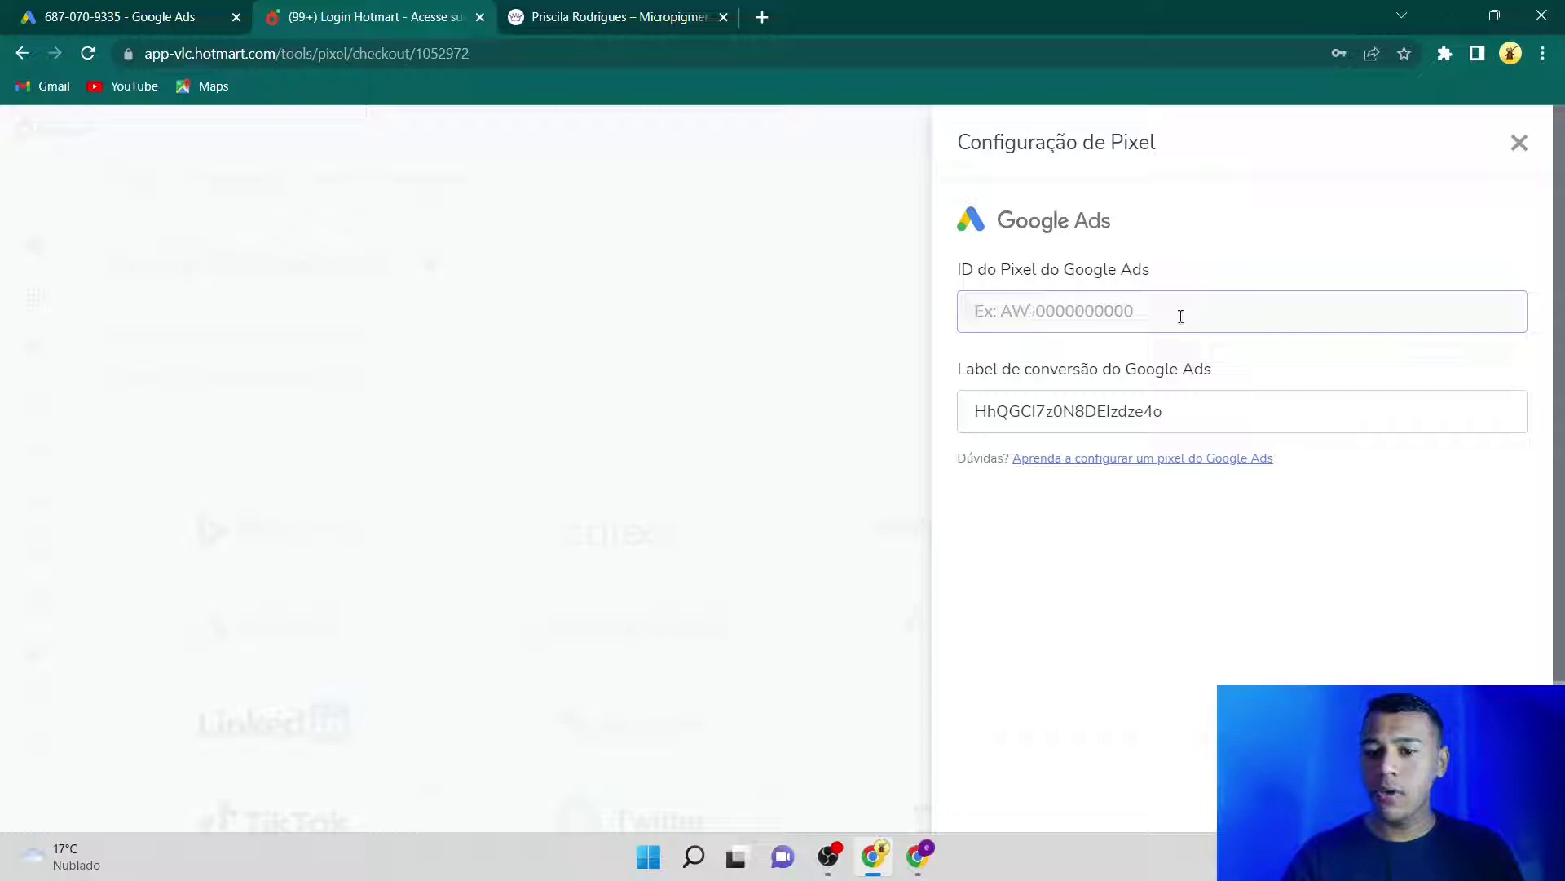
pyautogui.hotkey('ctrl', 'v')
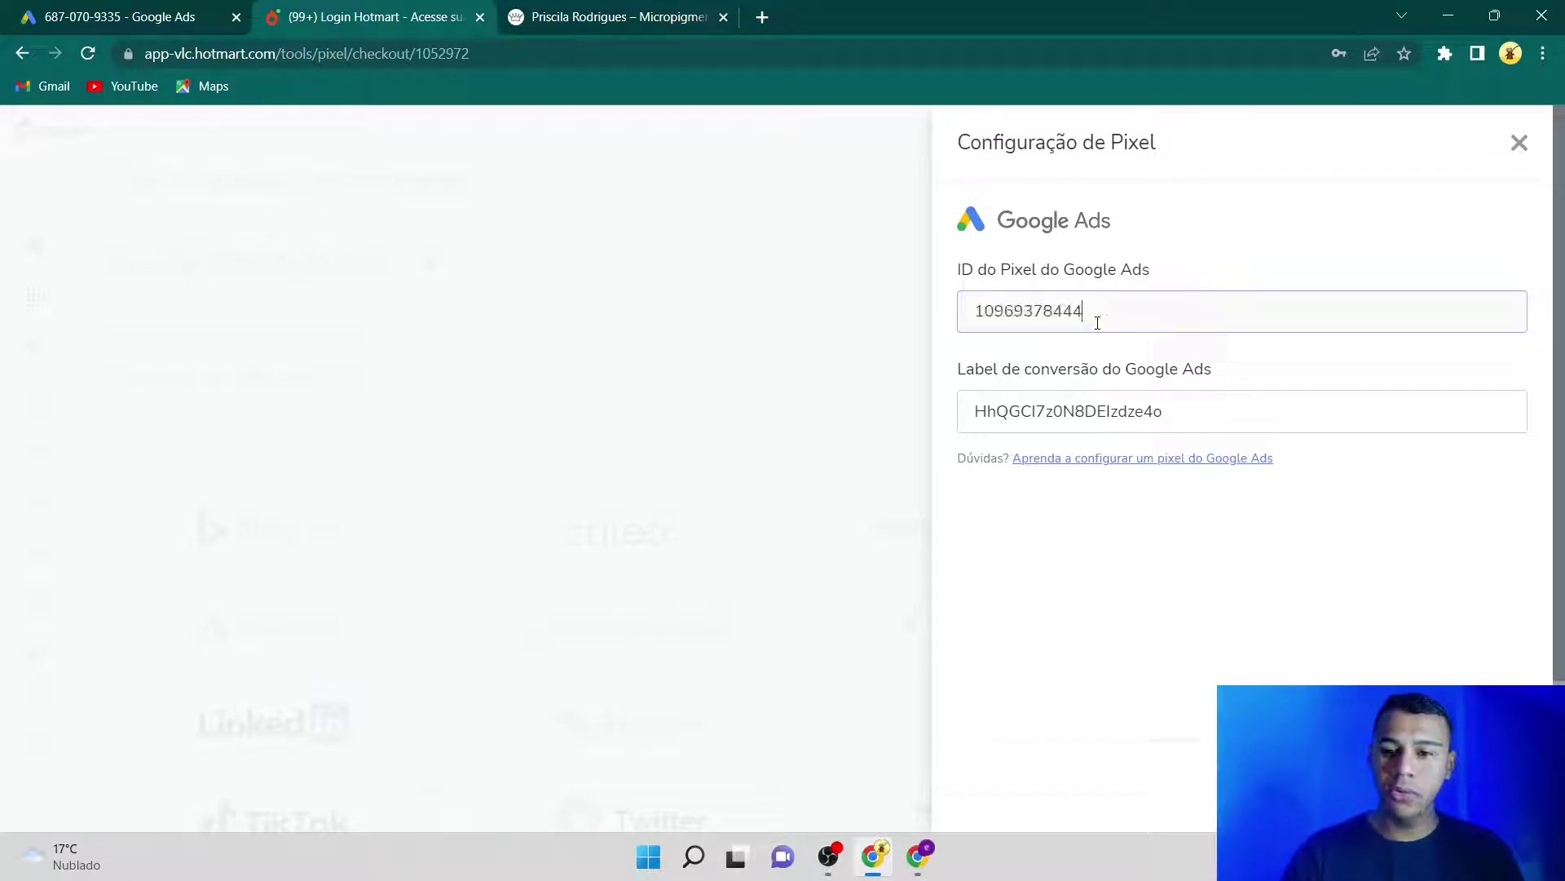
# - Add the prefix "AW-" in front of the number in ID do Pixel do Google Ads
pyautogui.click(971, 311)
pyautogui.write('AW')
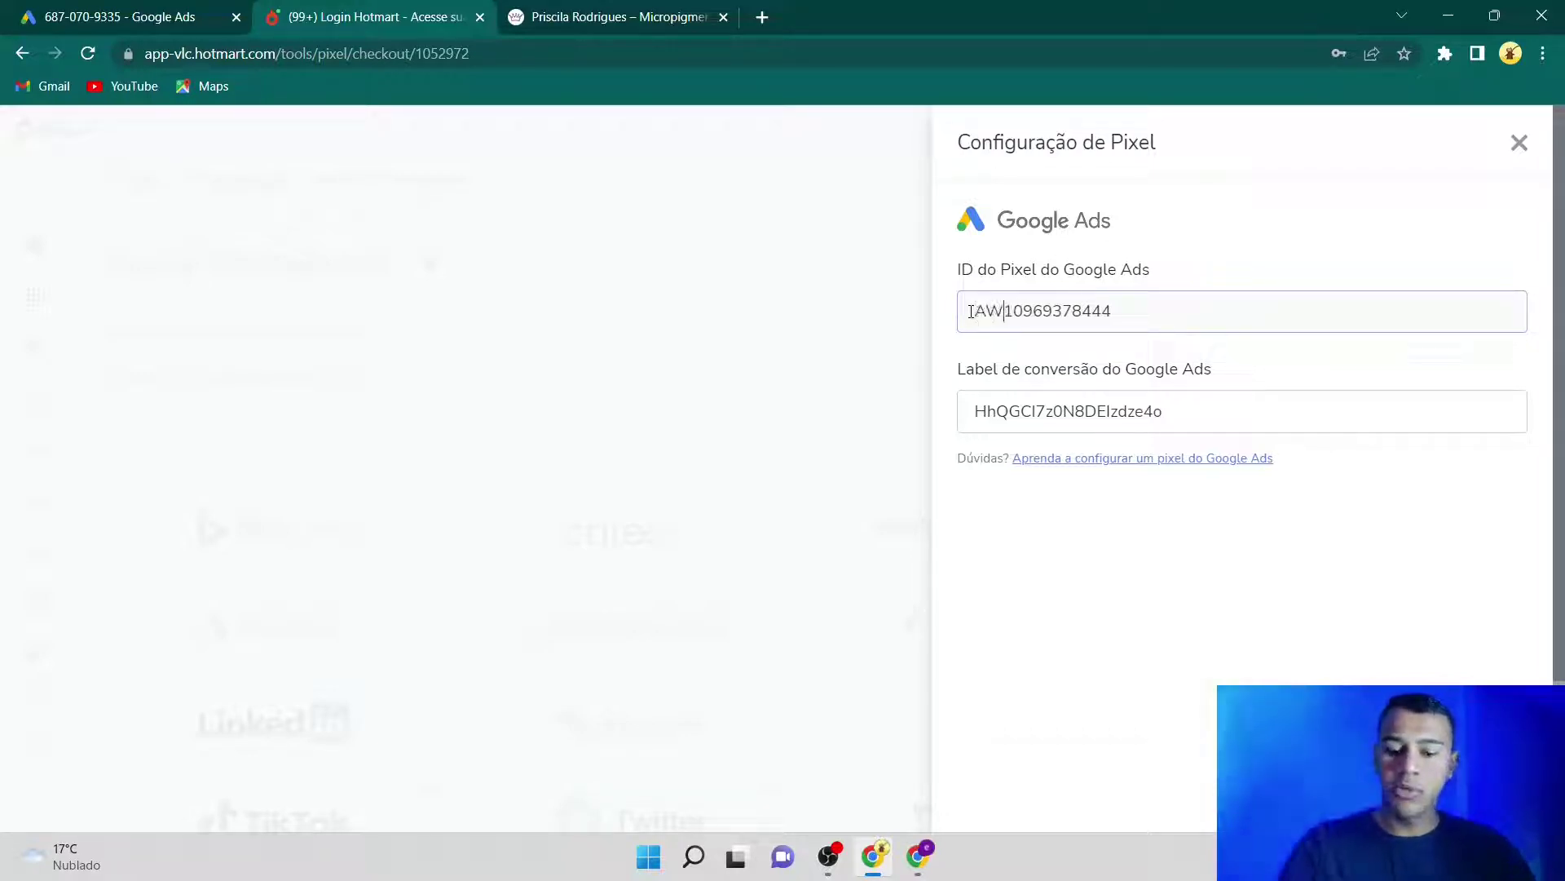
pyautogui.write('-')
# - Check the AW-prefixed ID in the Google tag code of the site-code instructions in Google Ads and return to Hotmart
pyautogui.hotkey('ctrl', 'shift', 'Tab')
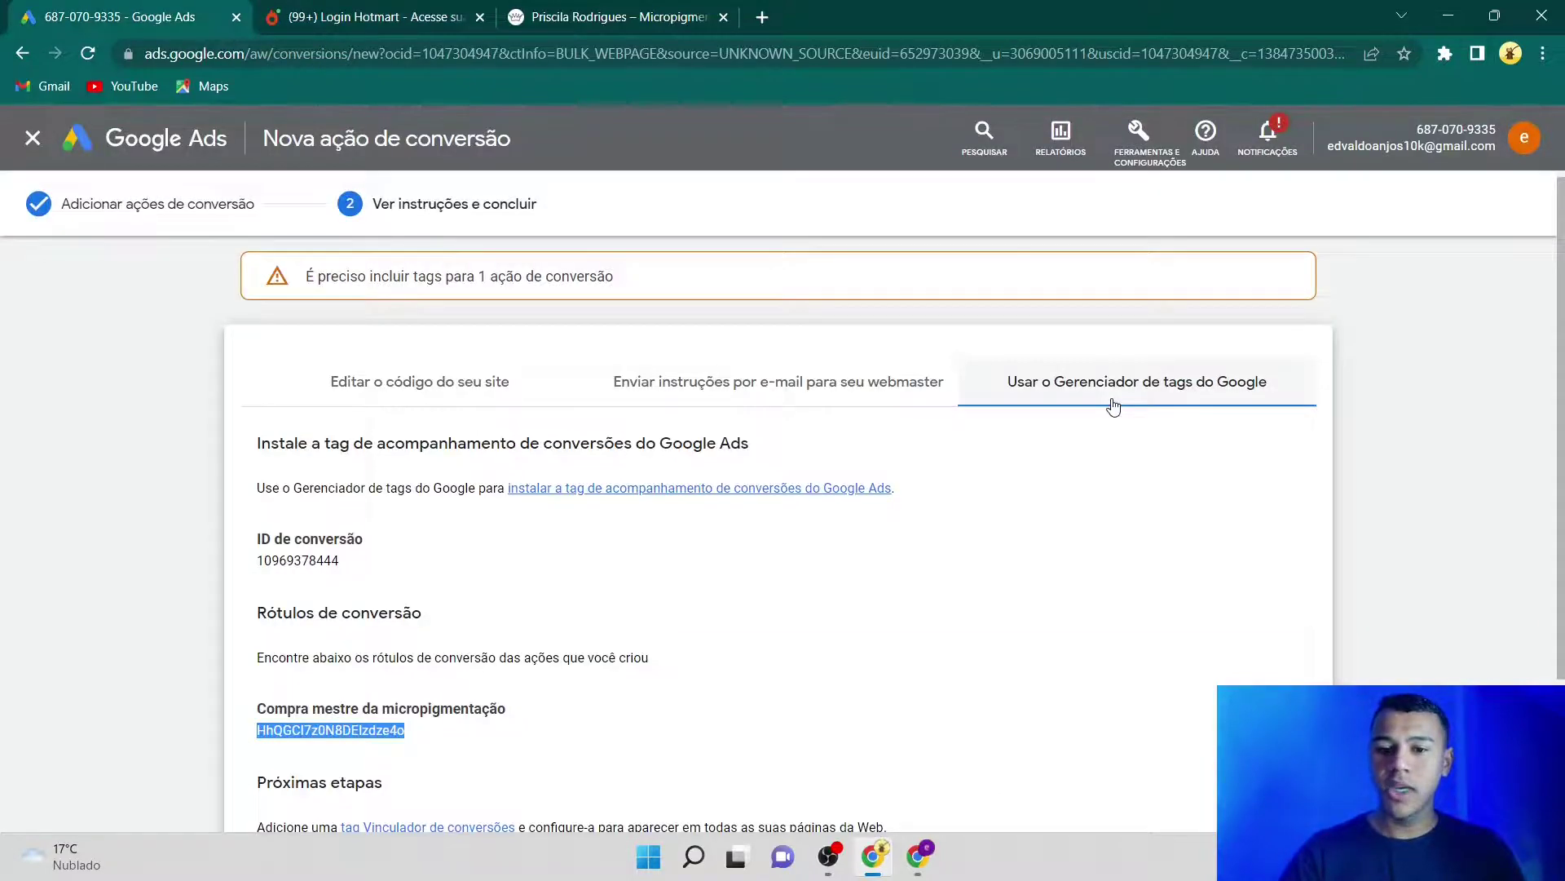
pyautogui.click(397, 398)
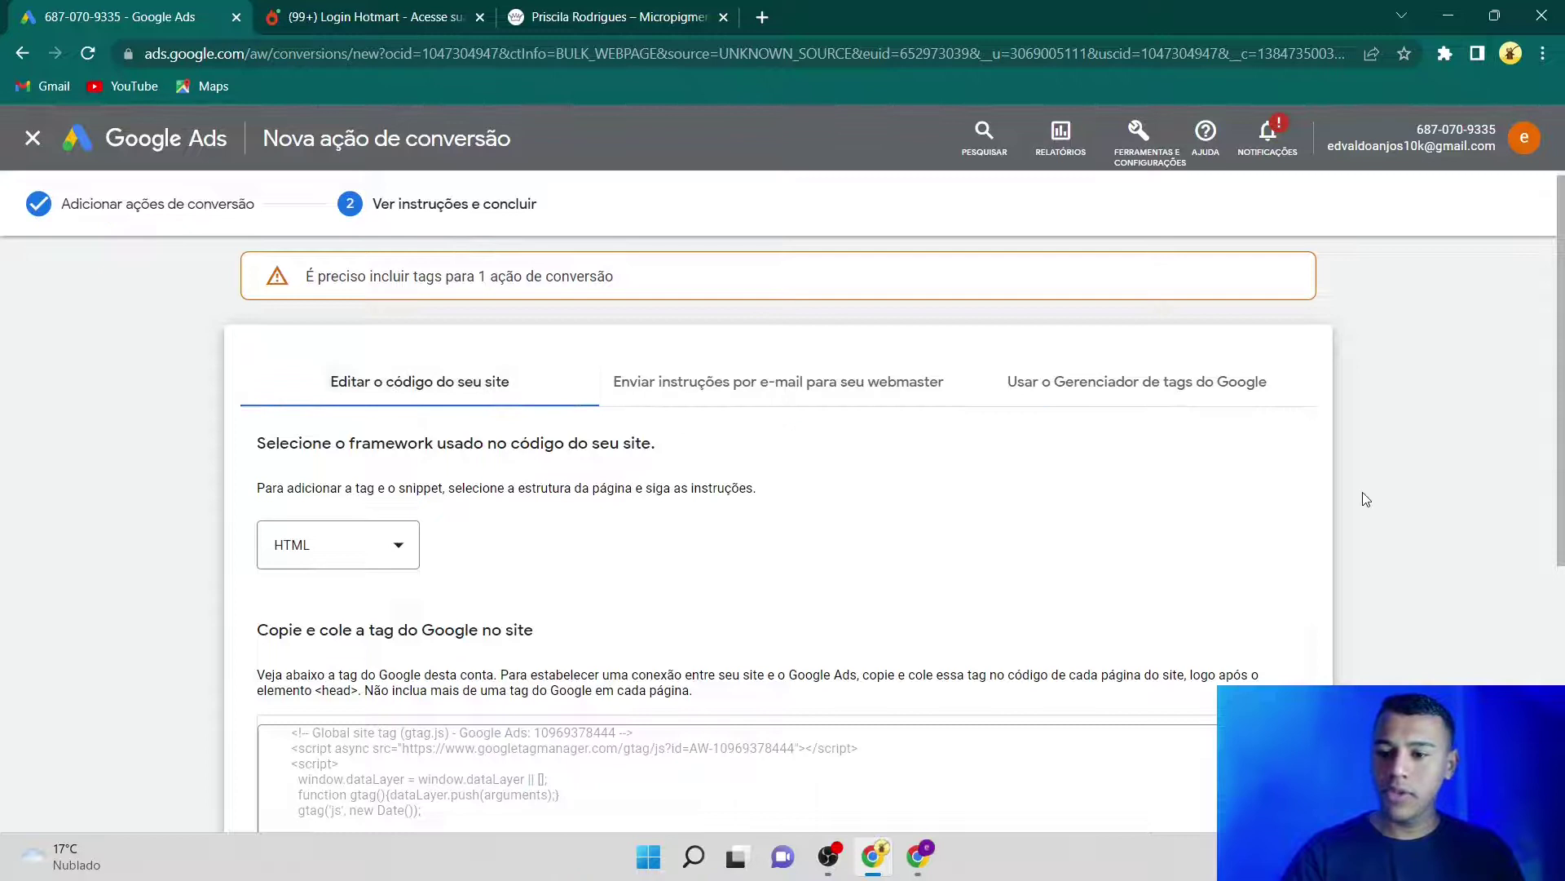
pyautogui.moveTo(1561, 428); pyautogui.dragTo(1560, 579)
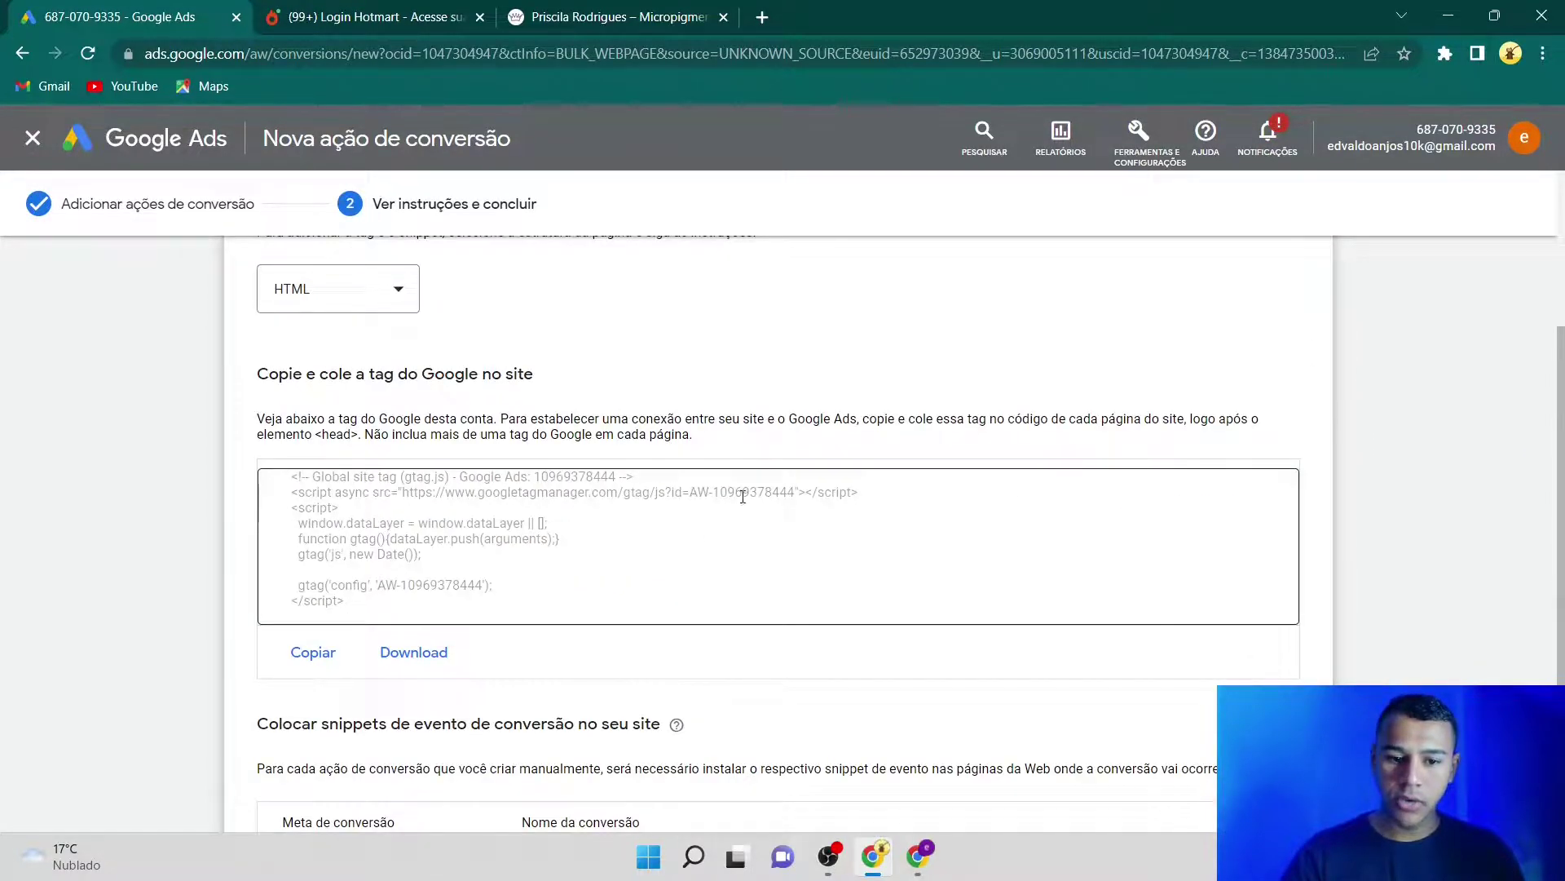
pyautogui.click(692, 492)
pyautogui.moveTo(693, 492); pyautogui.dragTo(794, 486)
pyautogui.hotkey('ctrl', 'Tab')
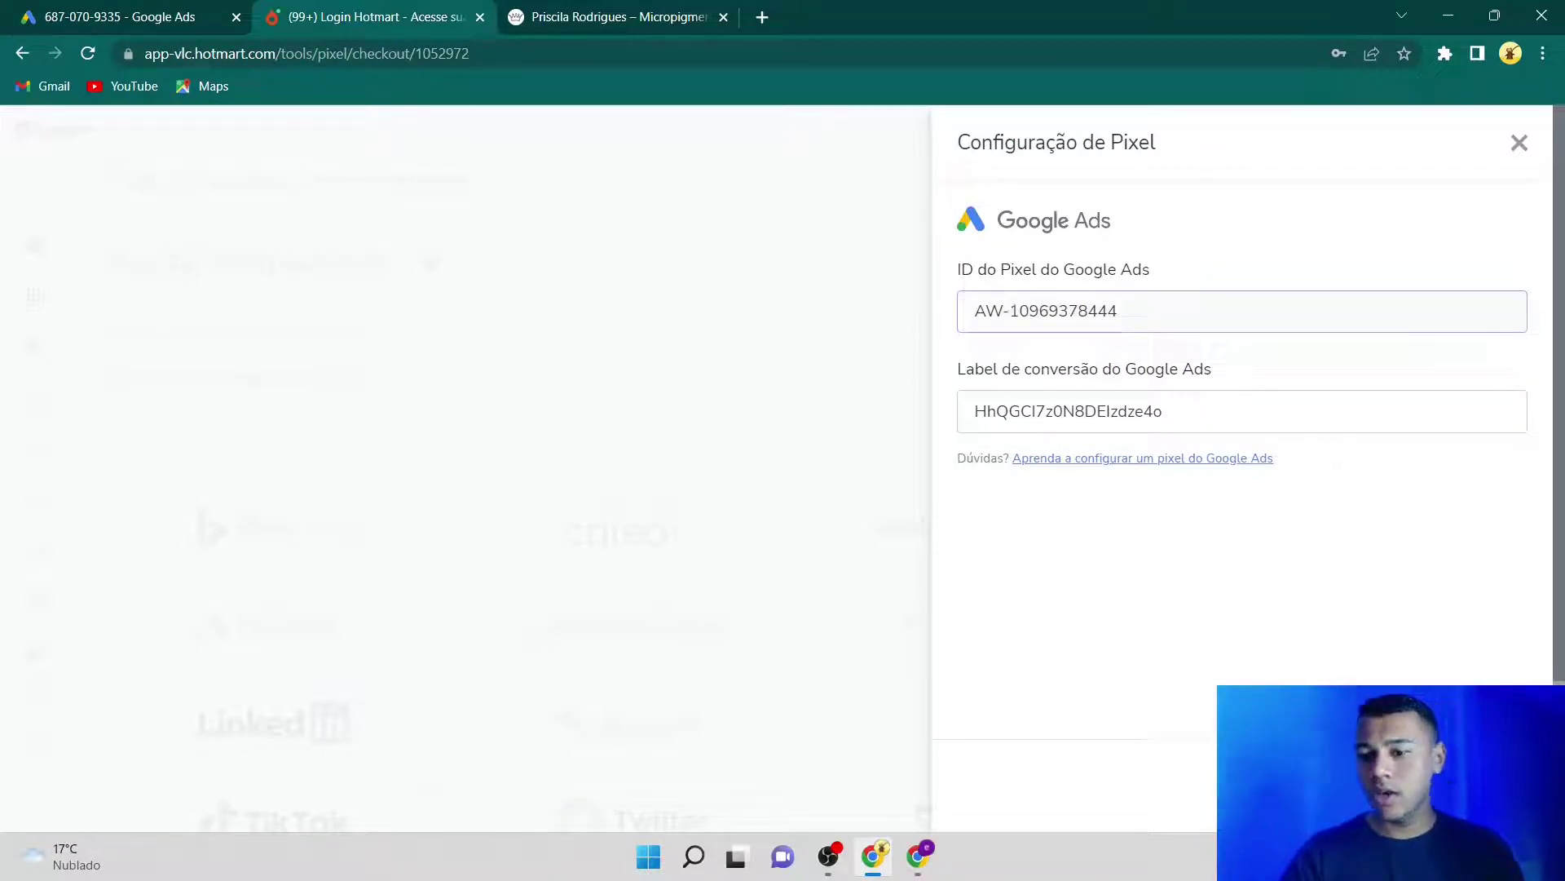
# - Track only Vendas realizadas by deselecting Visitas na Página de pagamento and Visitas na Página de produto Hotmart, and close the pixel configuration
pyautogui.click(1459, 778)
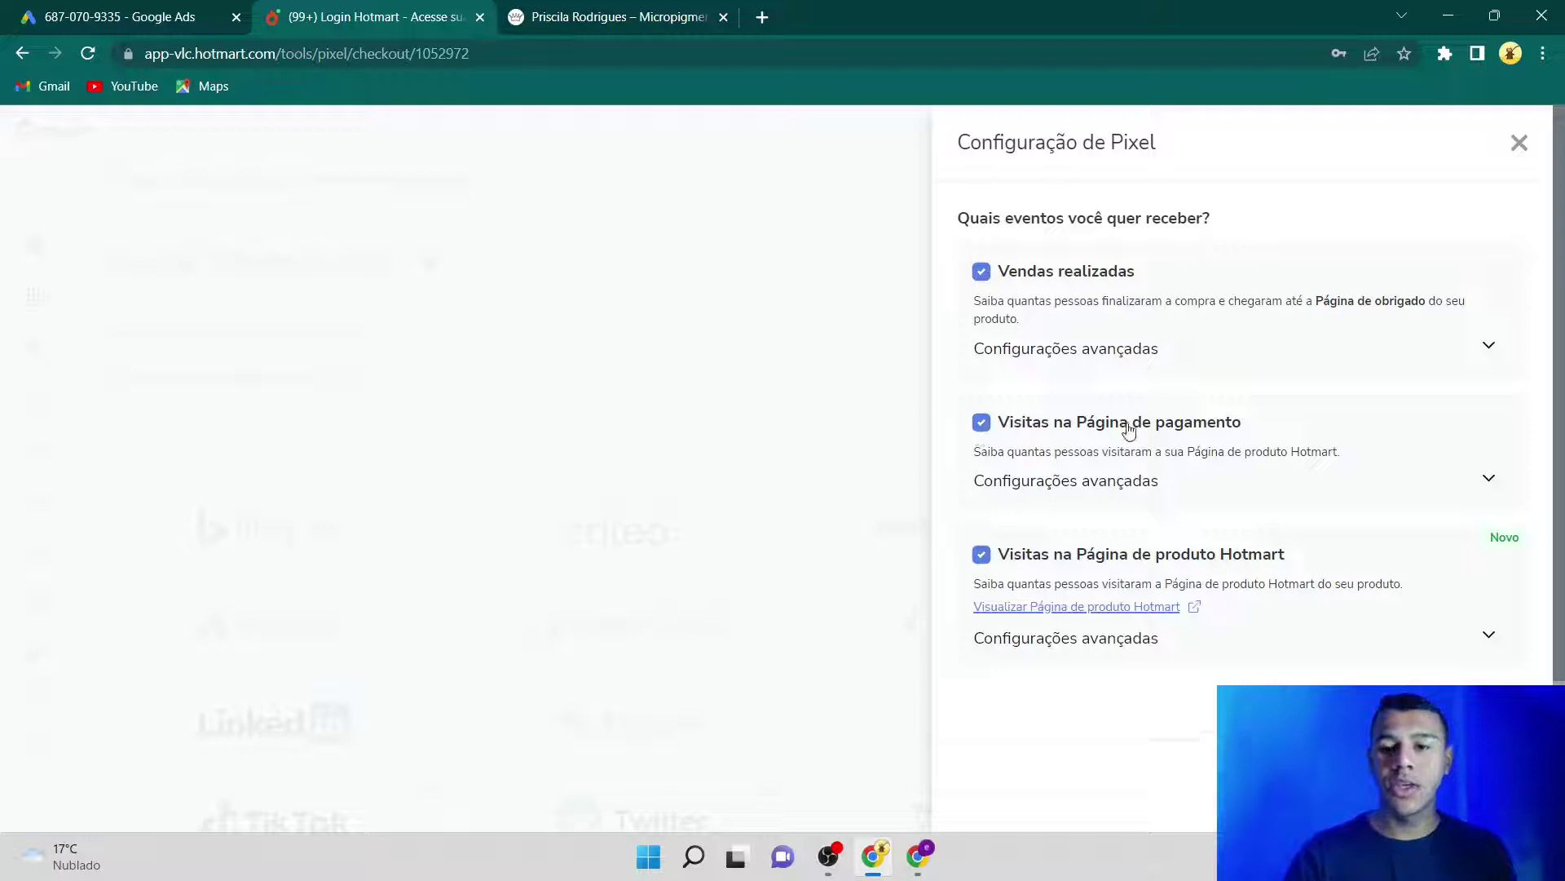
pyautogui.click(980, 424)
pyautogui.click(981, 522)
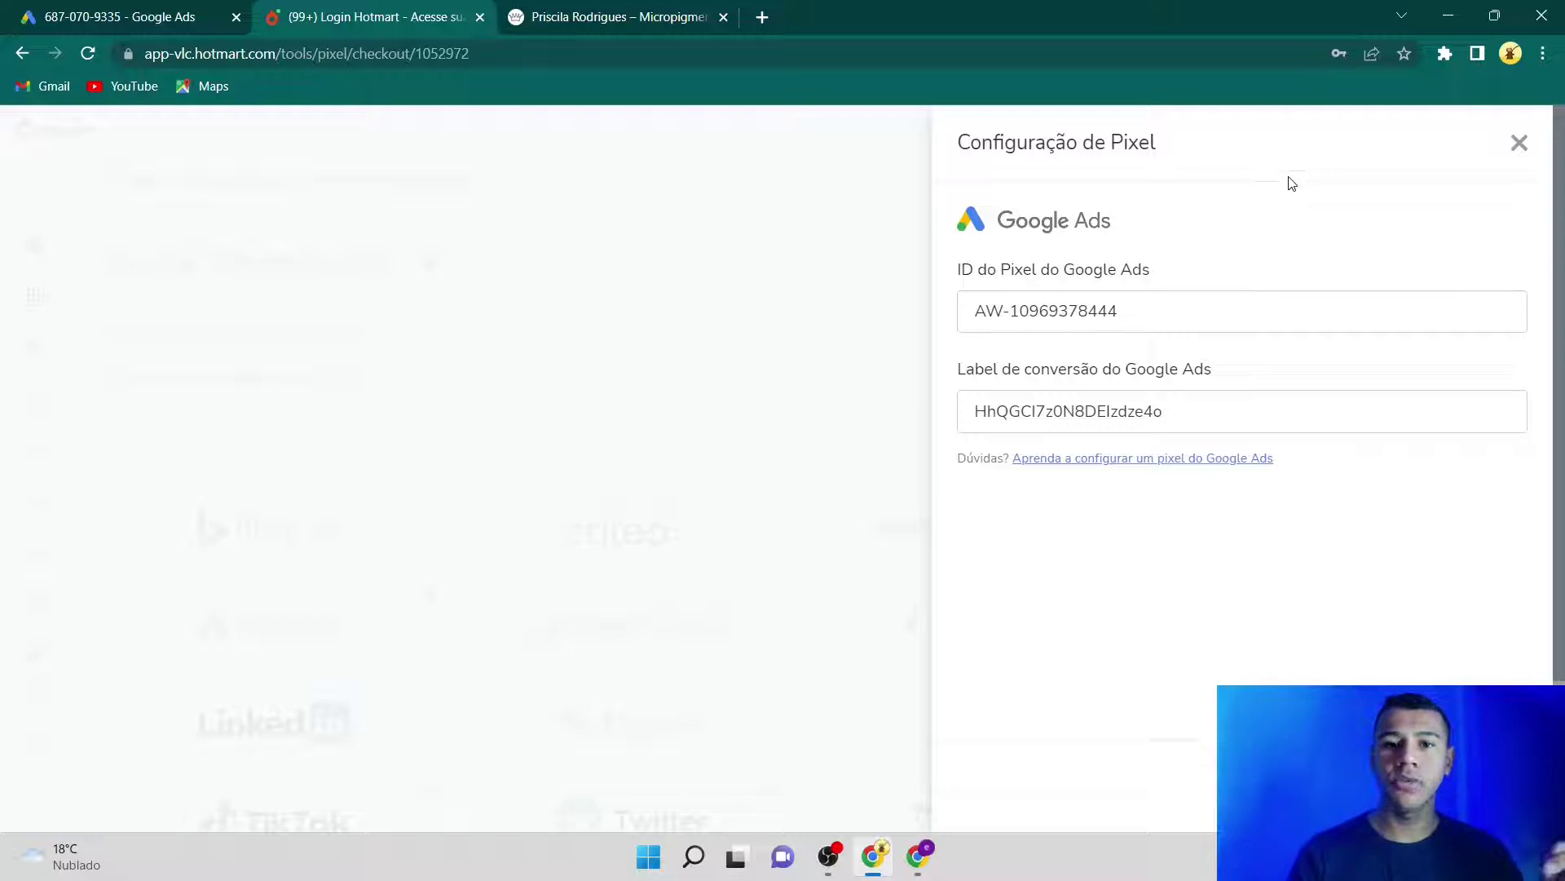
pyautogui.click(1519, 144)
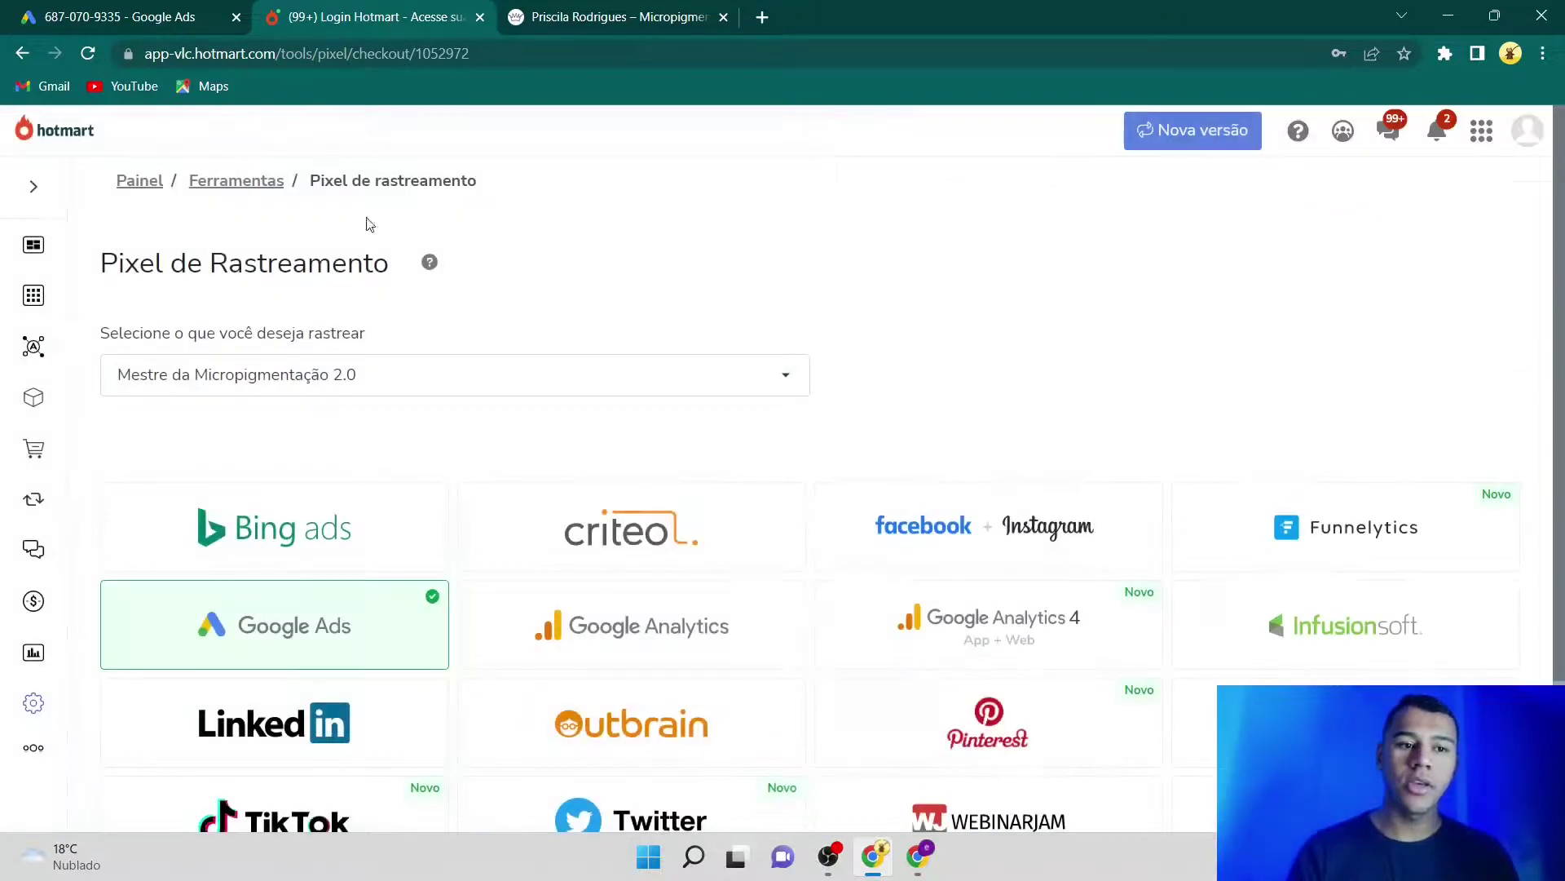
# - Return to Google Ads and complete the setup of the new conversion action
pyautogui.click(113, 11)
pyautogui.scroll(-3, 1547, 623)
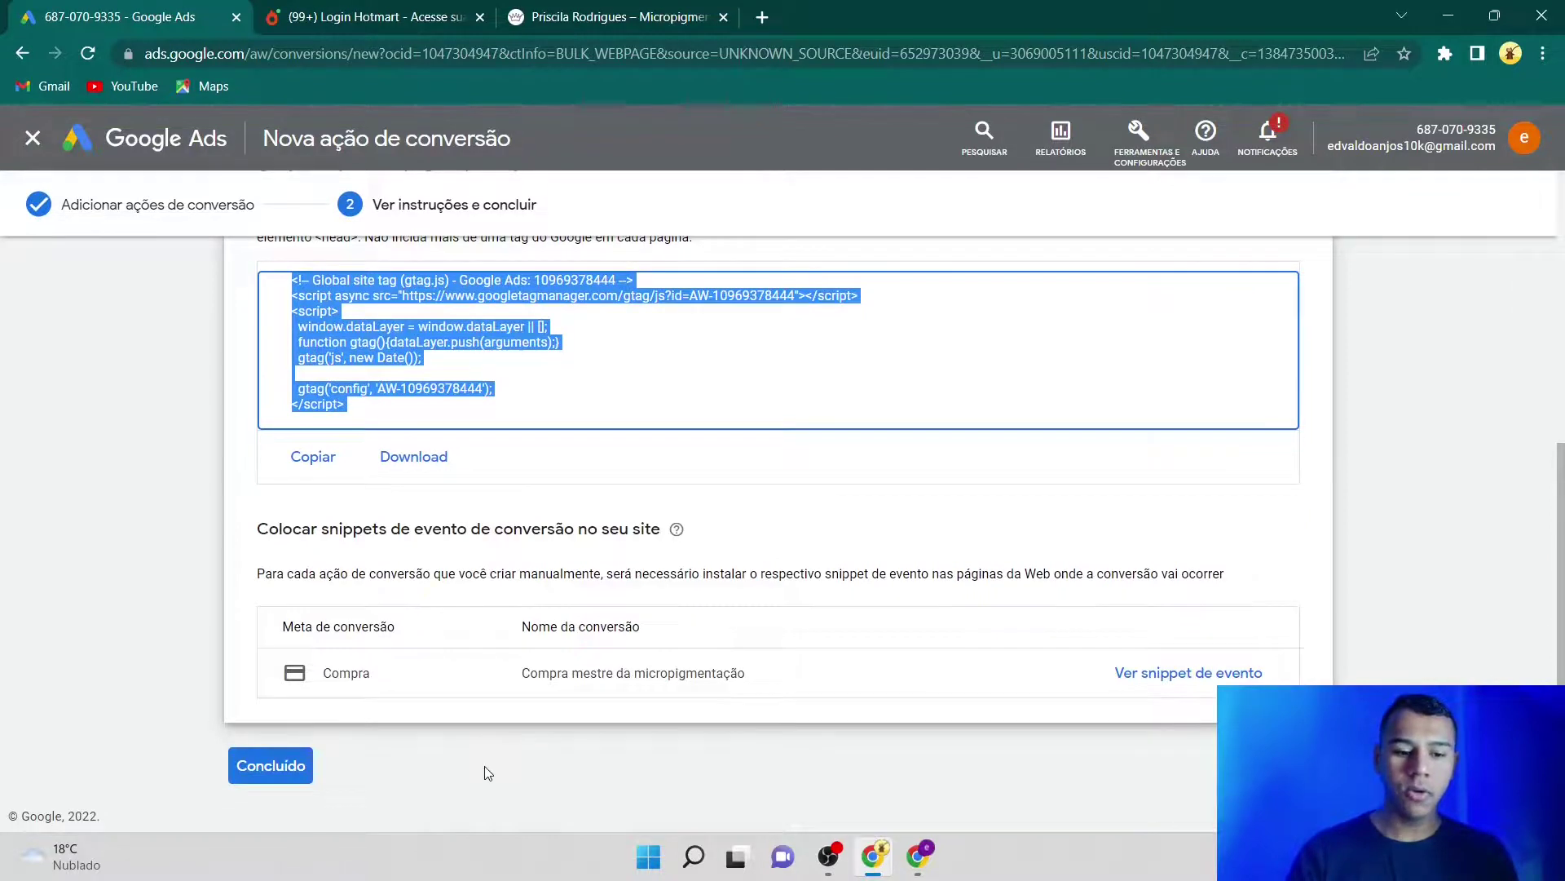
pyautogui.click(302, 770)
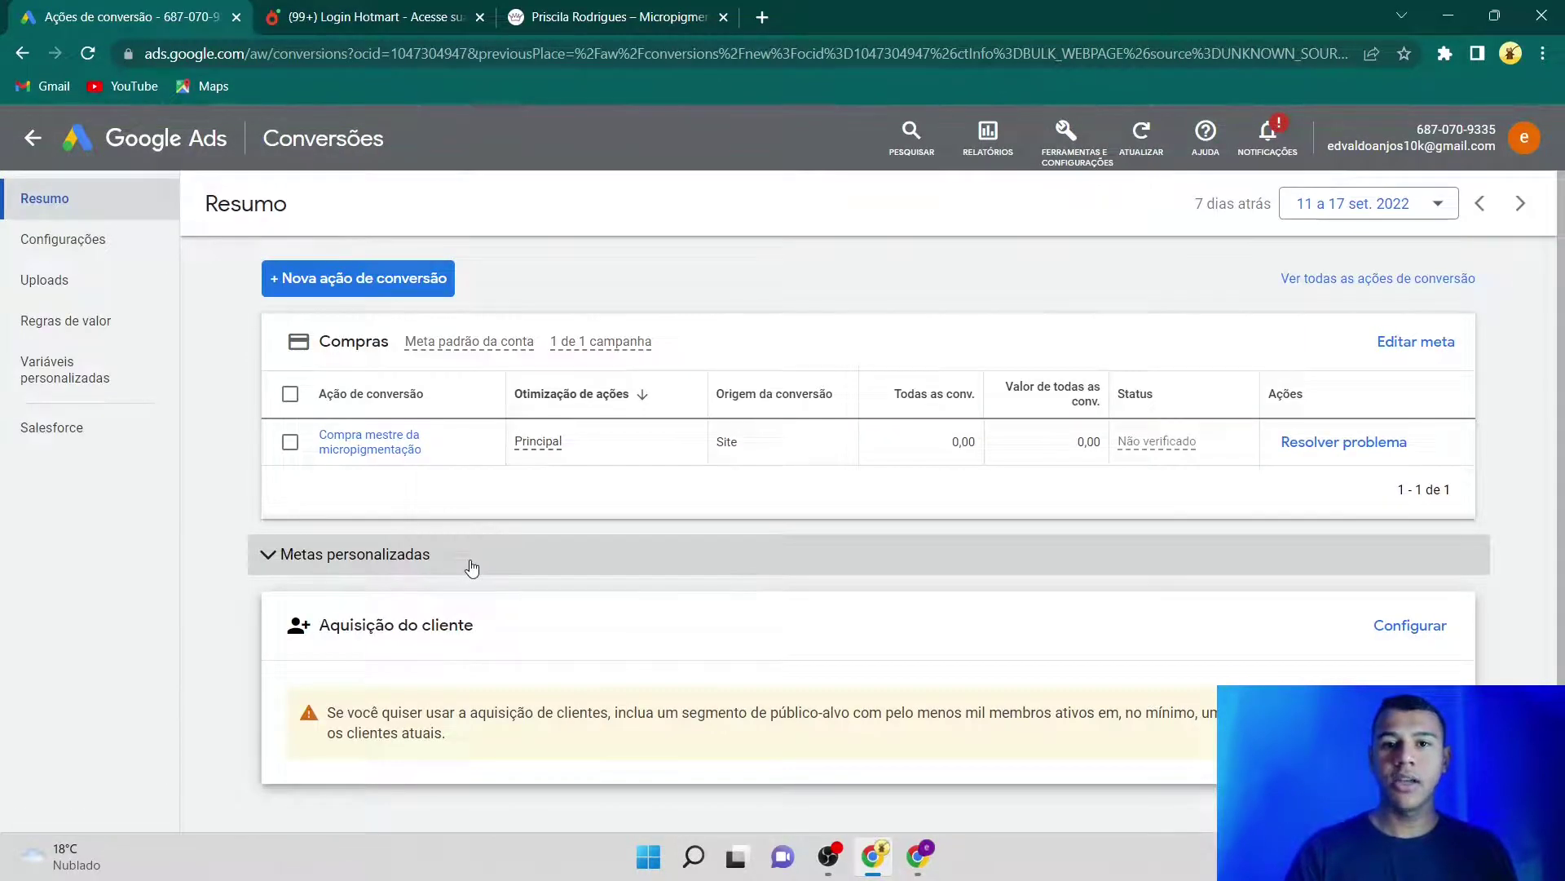
# - Create and save the custom goal "Mestre da micropigmentação" containing the conversion action Compra mestre da micropigmentação
pyautogui.click(404, 554)
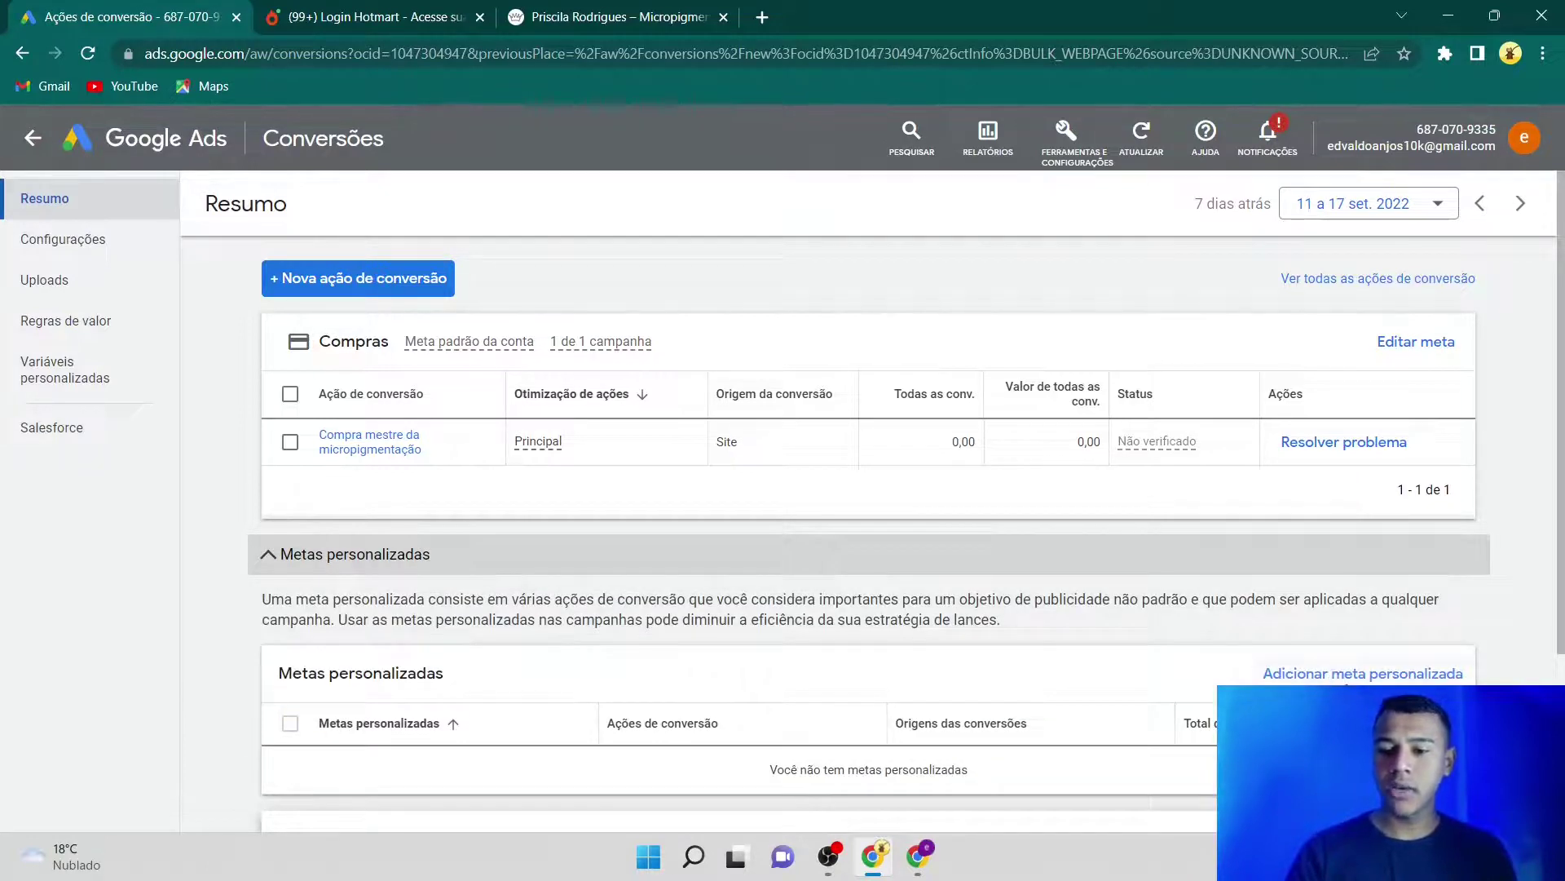
pyautogui.click(1345, 673)
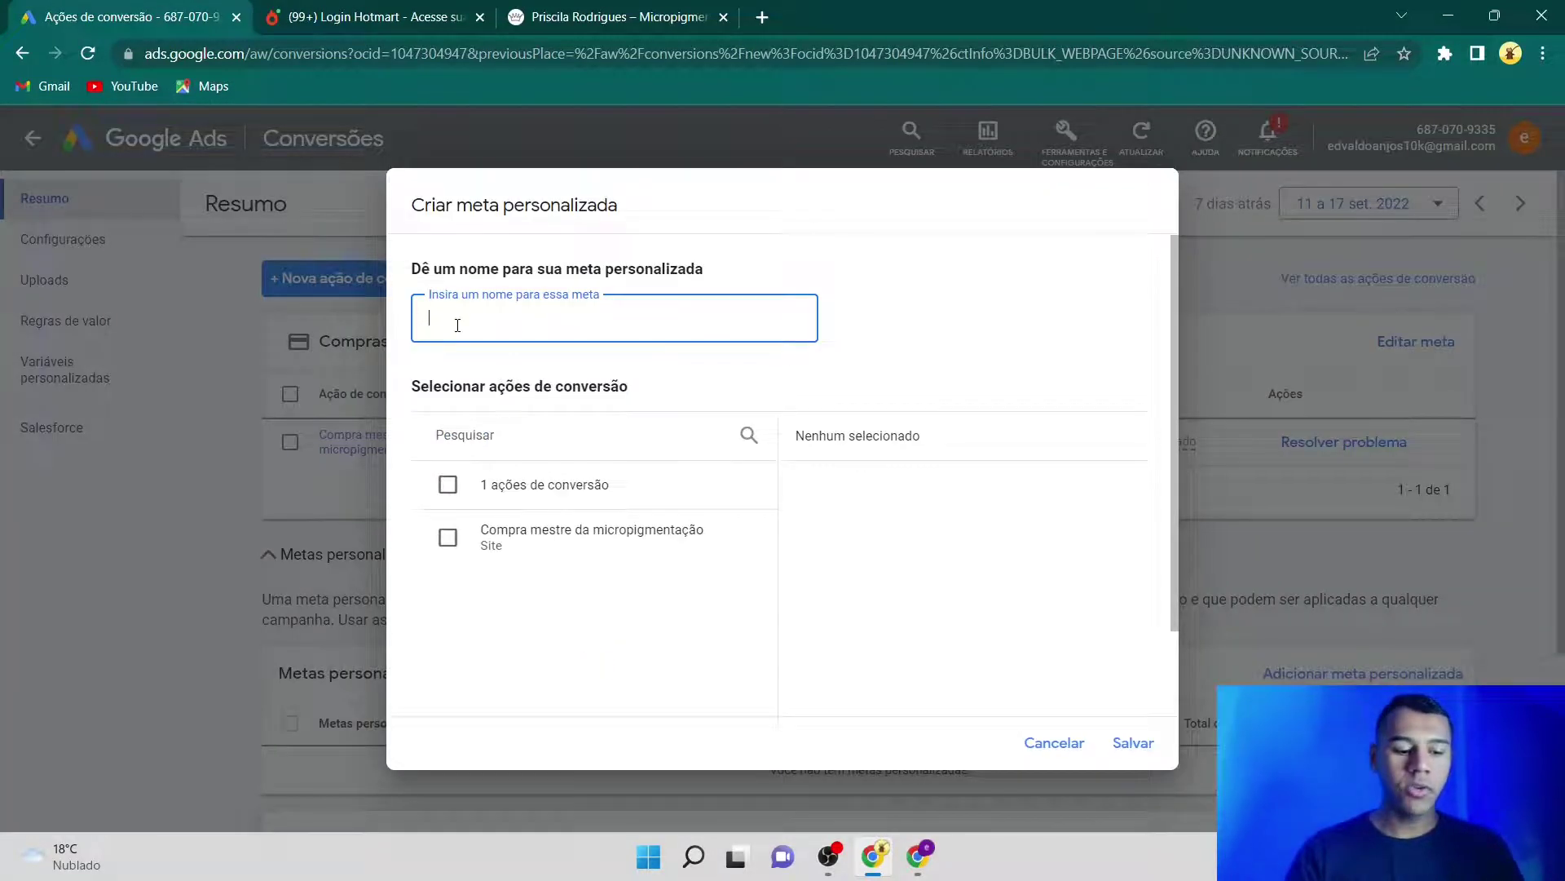
pyautogui.write('Mestre da micropigmentação')
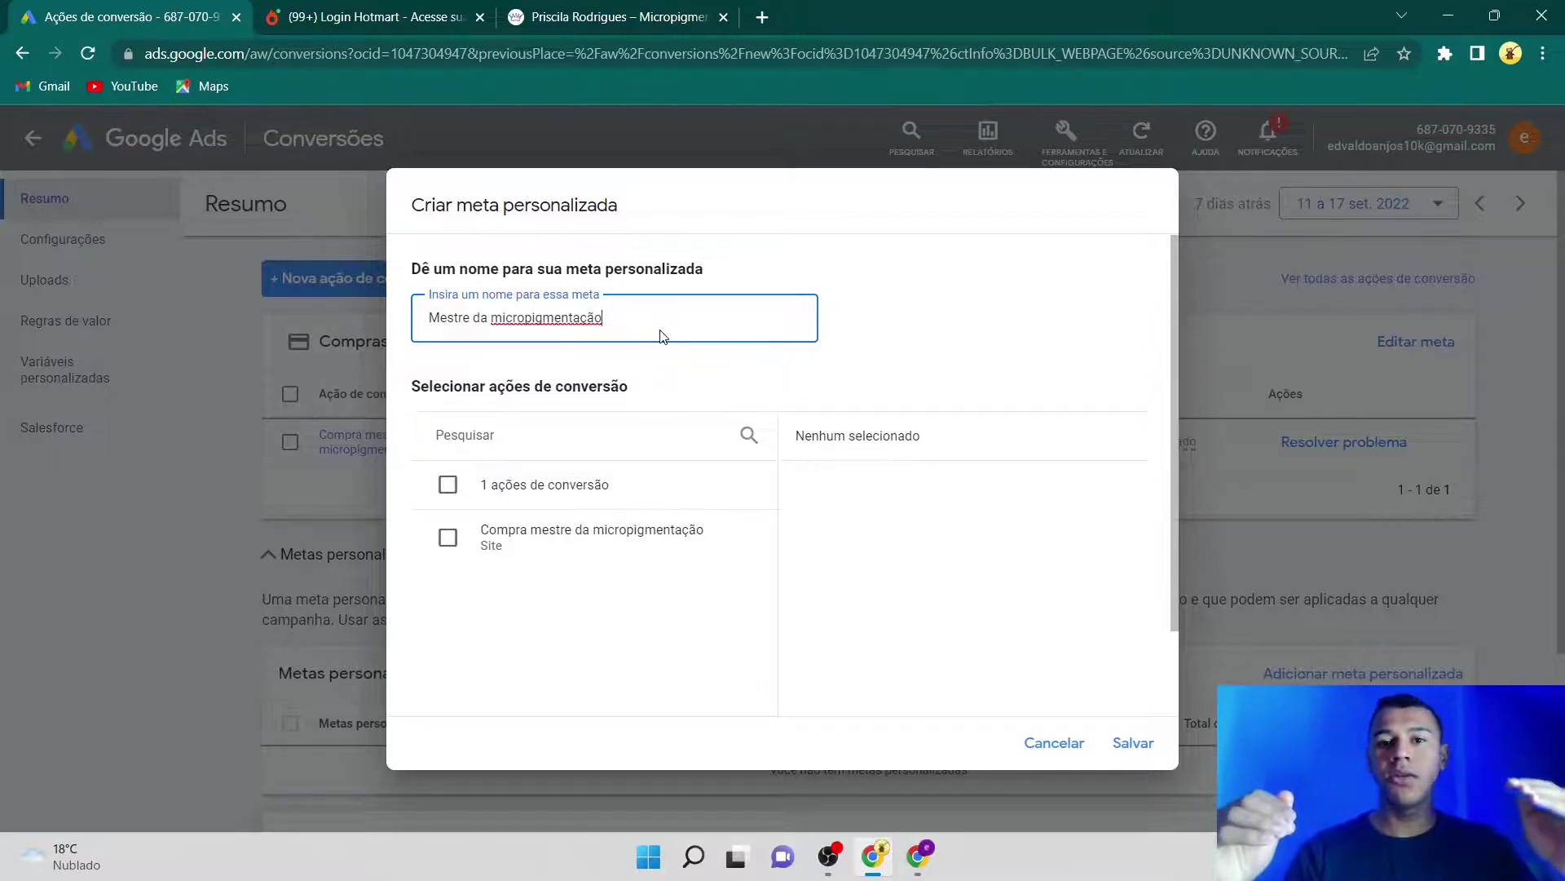
pyautogui.click(448, 539)
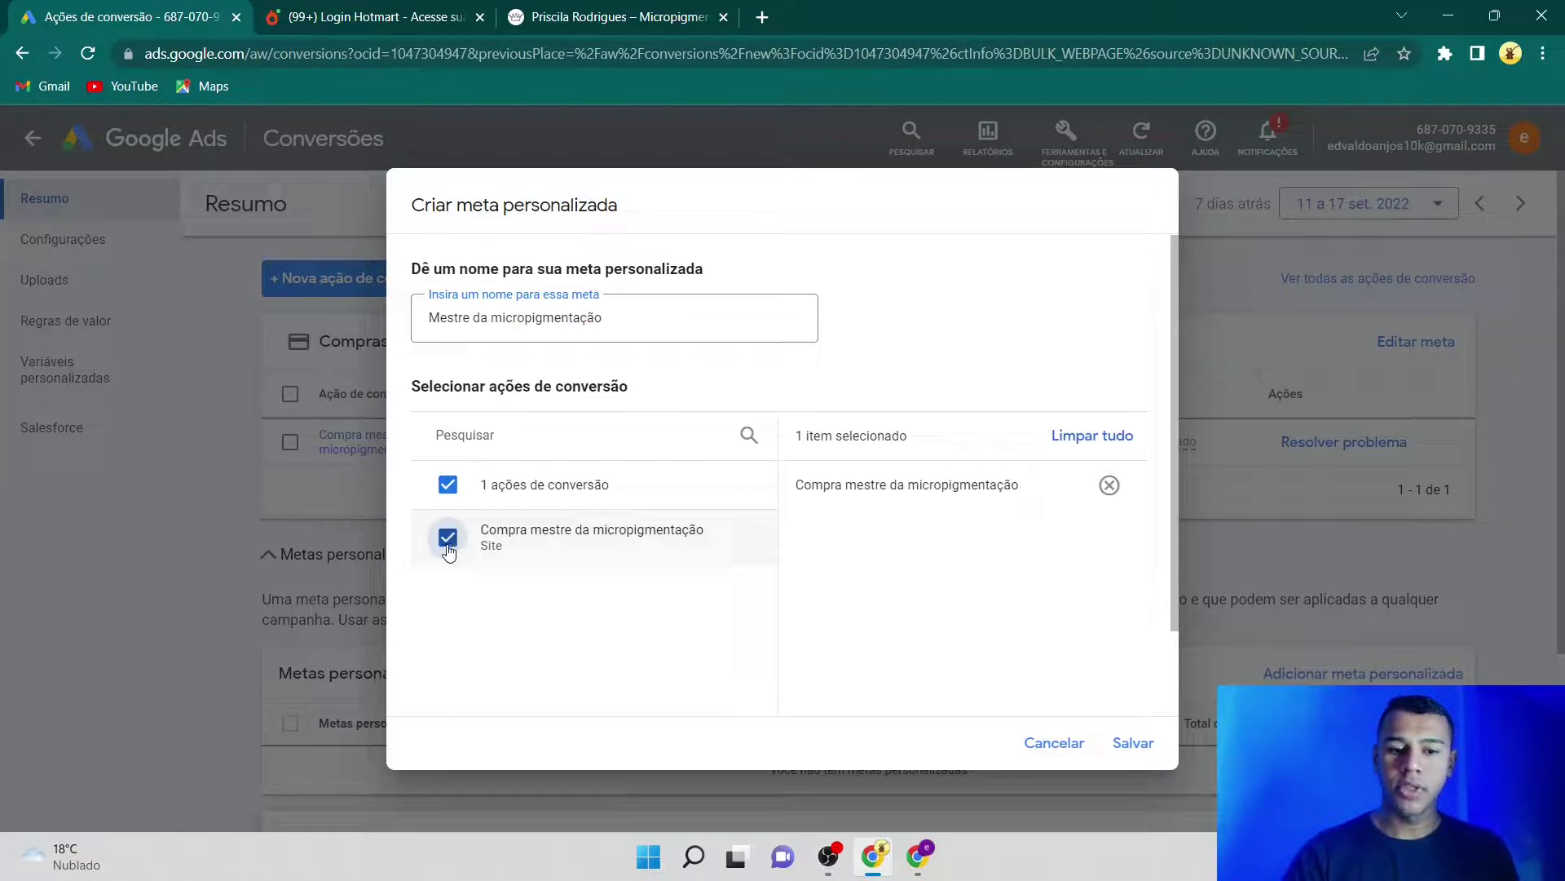
pyautogui.click(1139, 744)
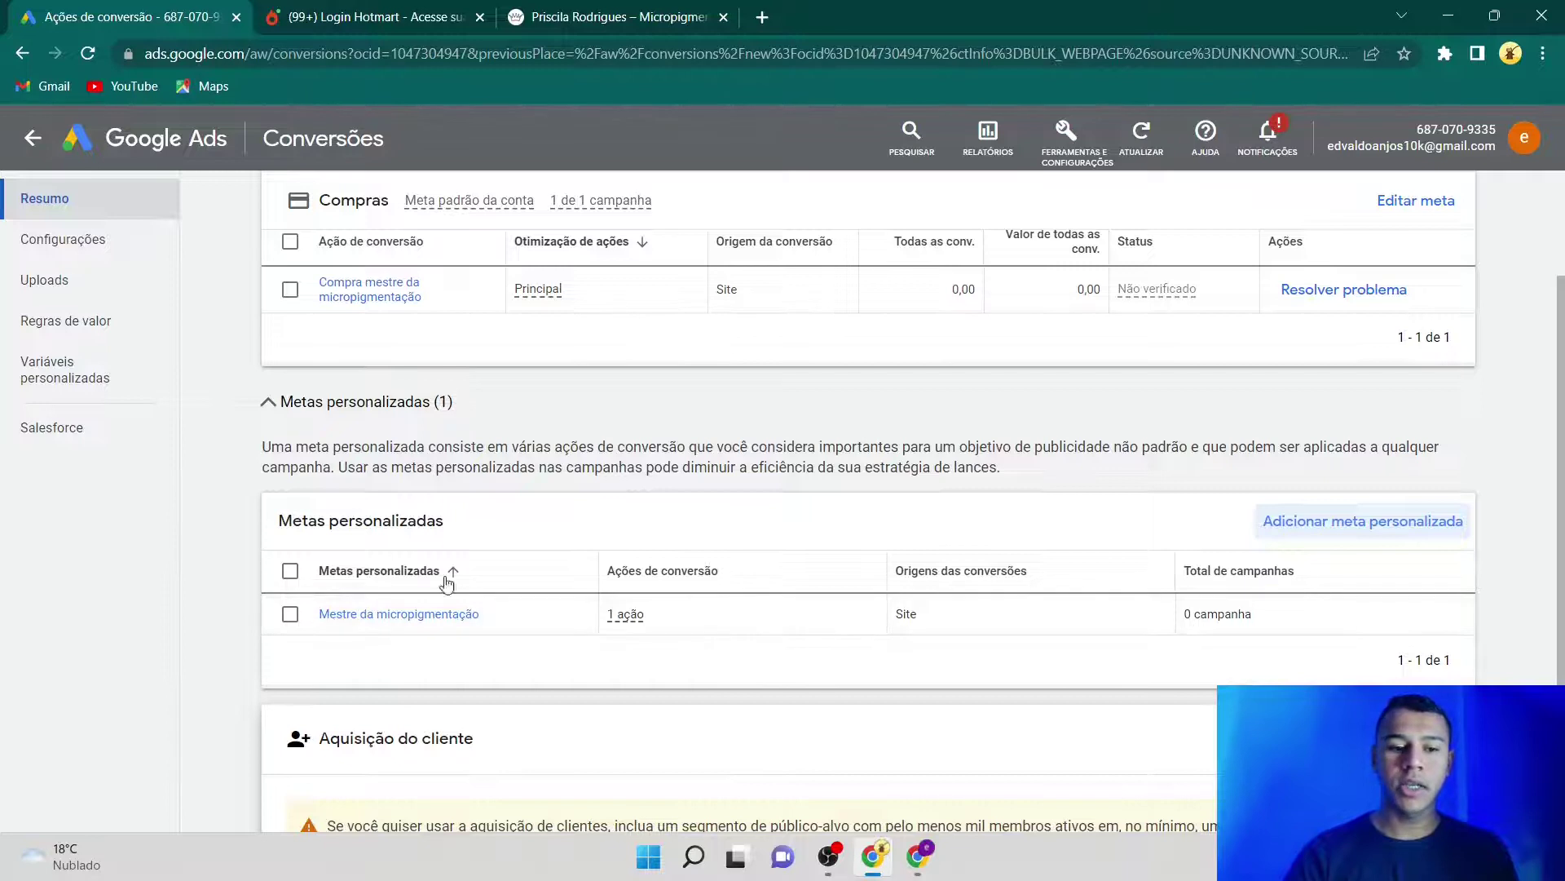
# - Open the settings of the campaign Mestre da Micropigmentação 2.0
pyautogui.click(72, 143)
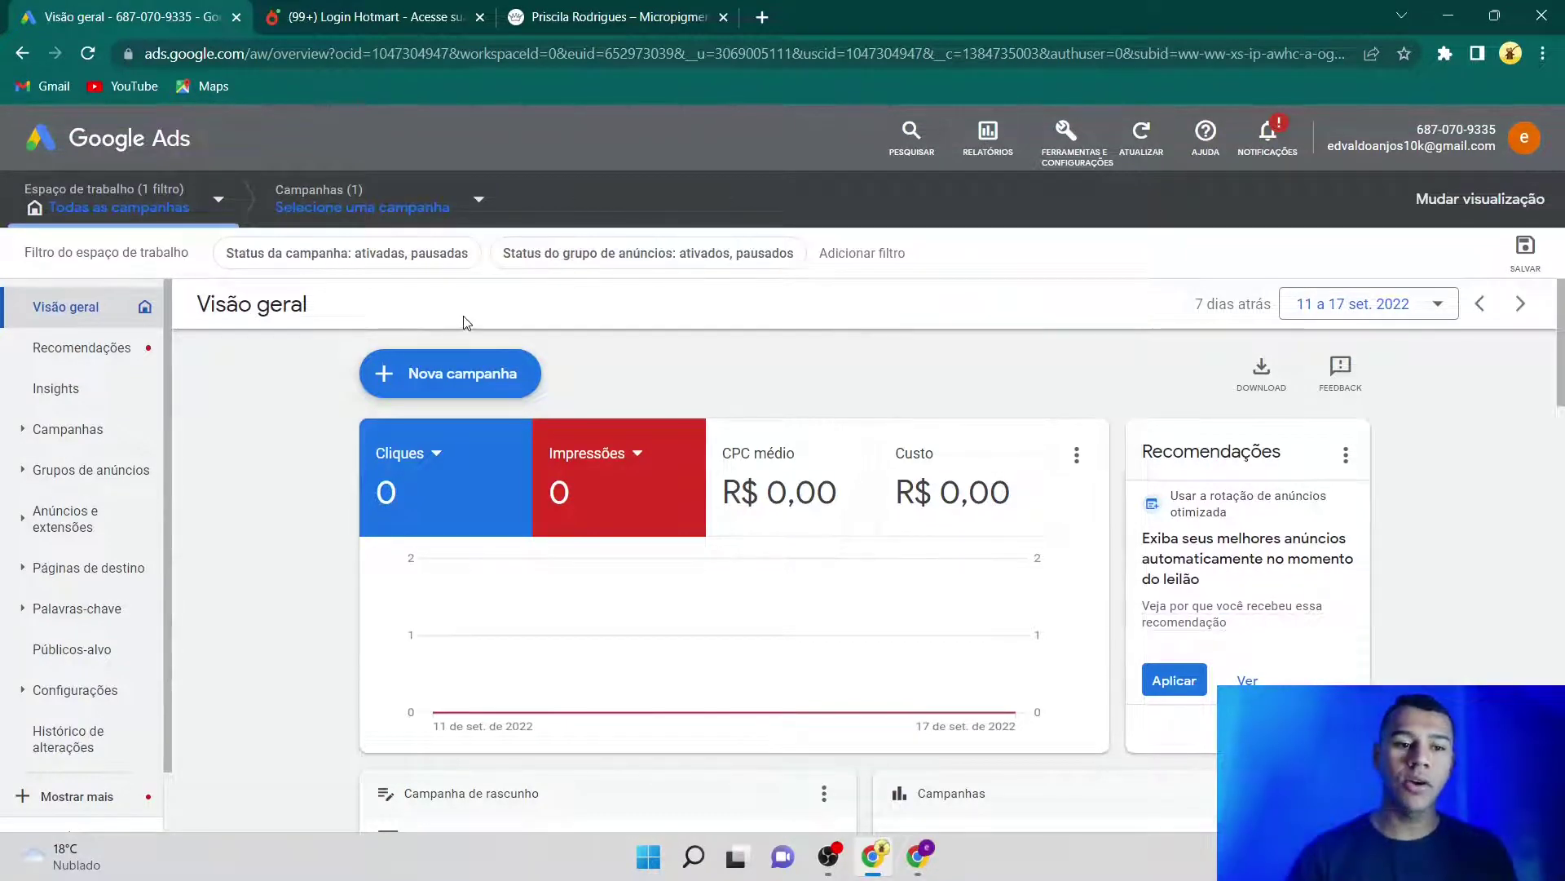
pyautogui.click(94, 430)
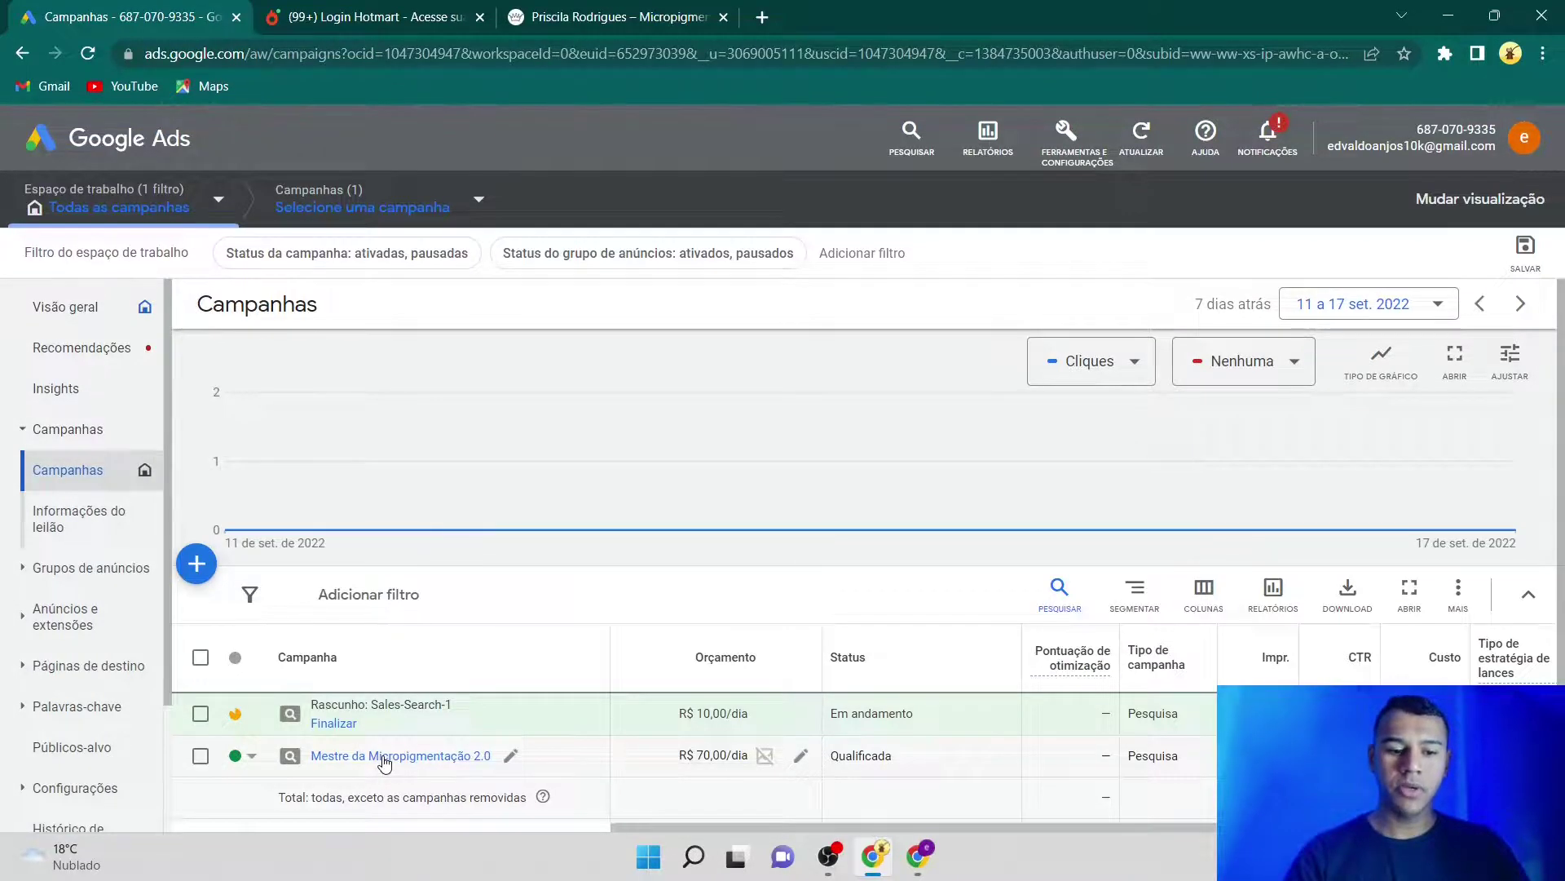
pyautogui.click(383, 756)
pyautogui.click(57, 622)
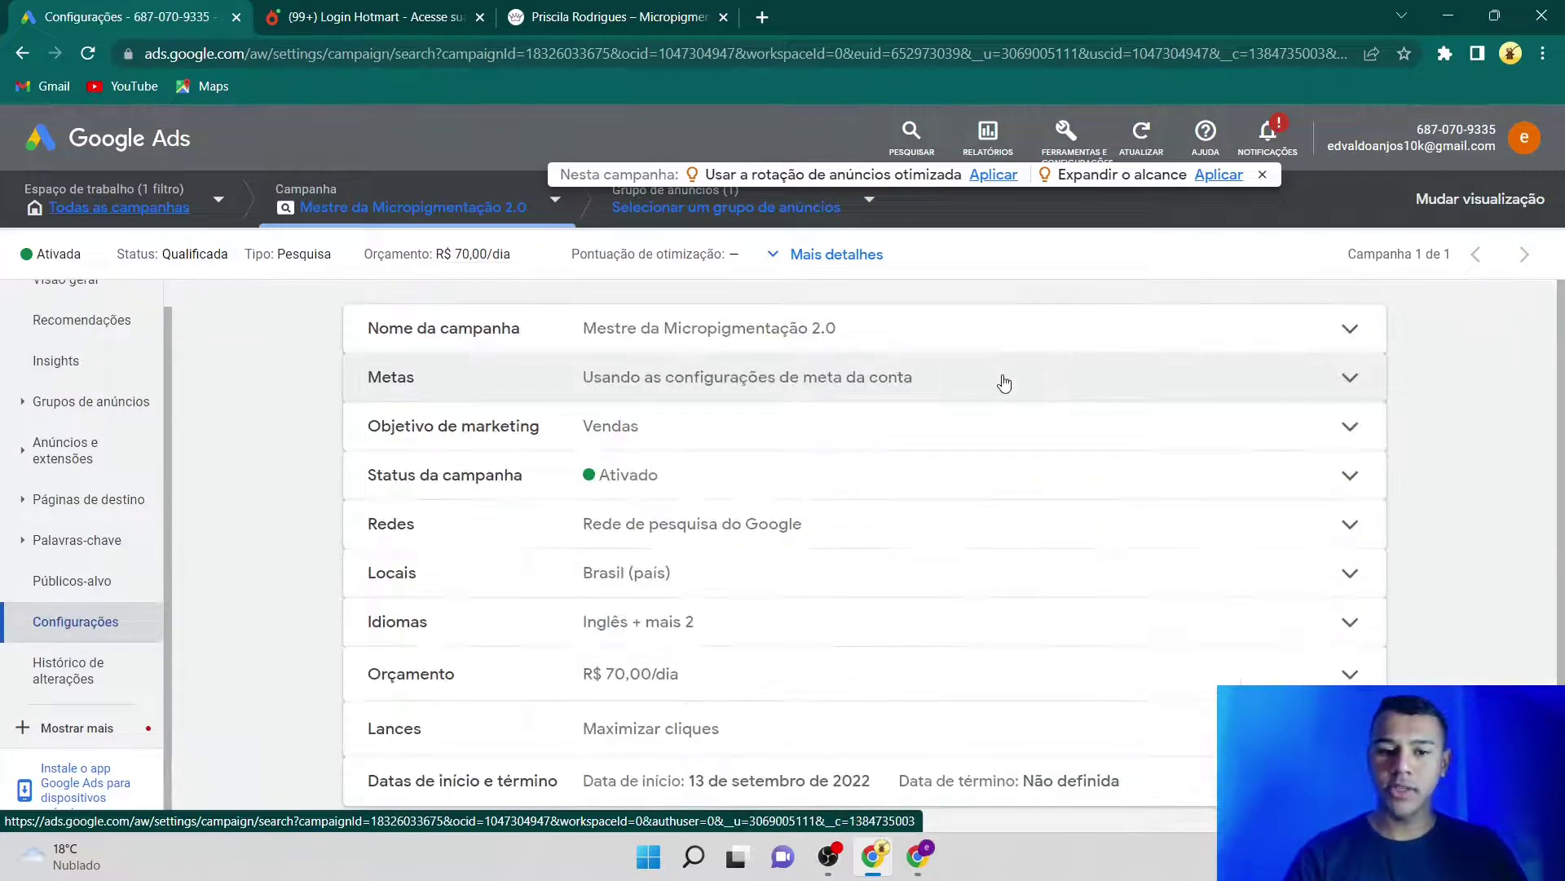
# - Set the campaign's Metas to campaign-specific goals with only Mestre da micropigmentação (personalizada) selected, and save the change
pyautogui.click(1006, 379)
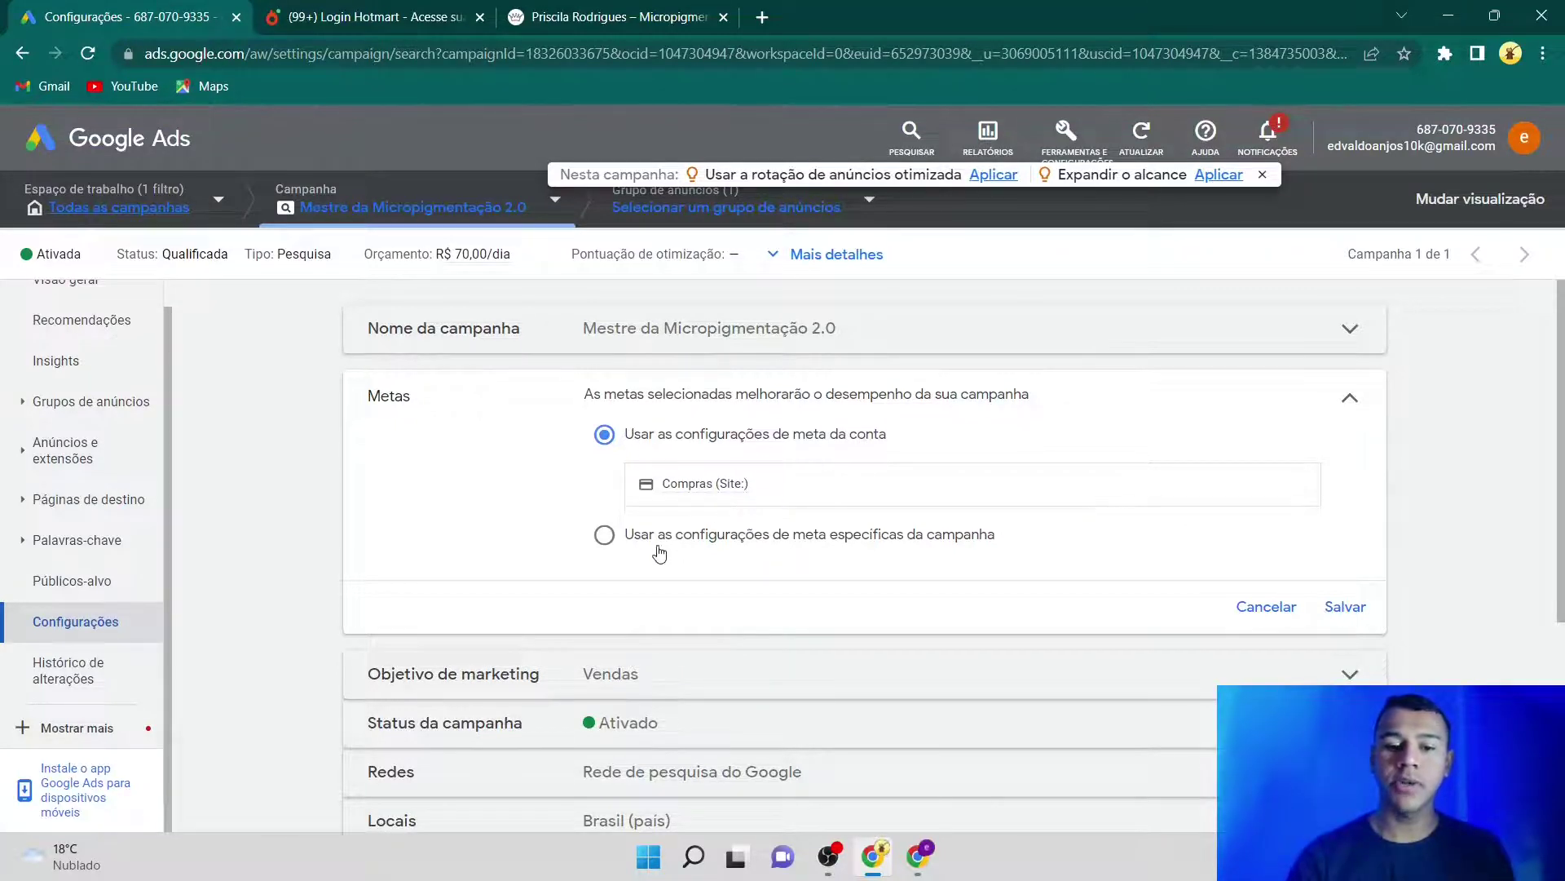
pyautogui.click(604, 538)
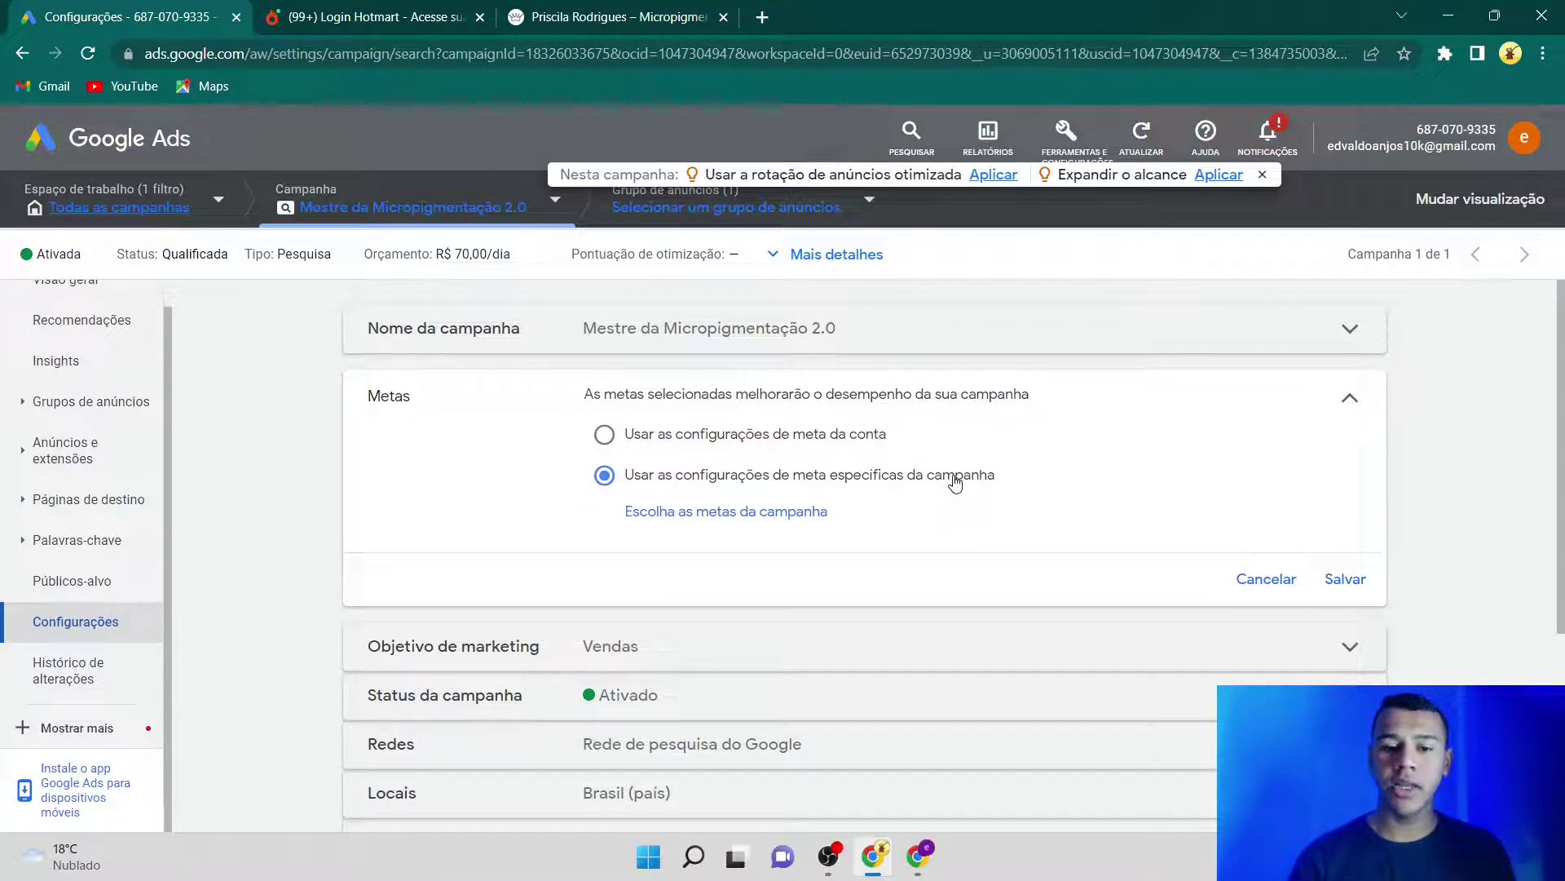
pyautogui.click(674, 514)
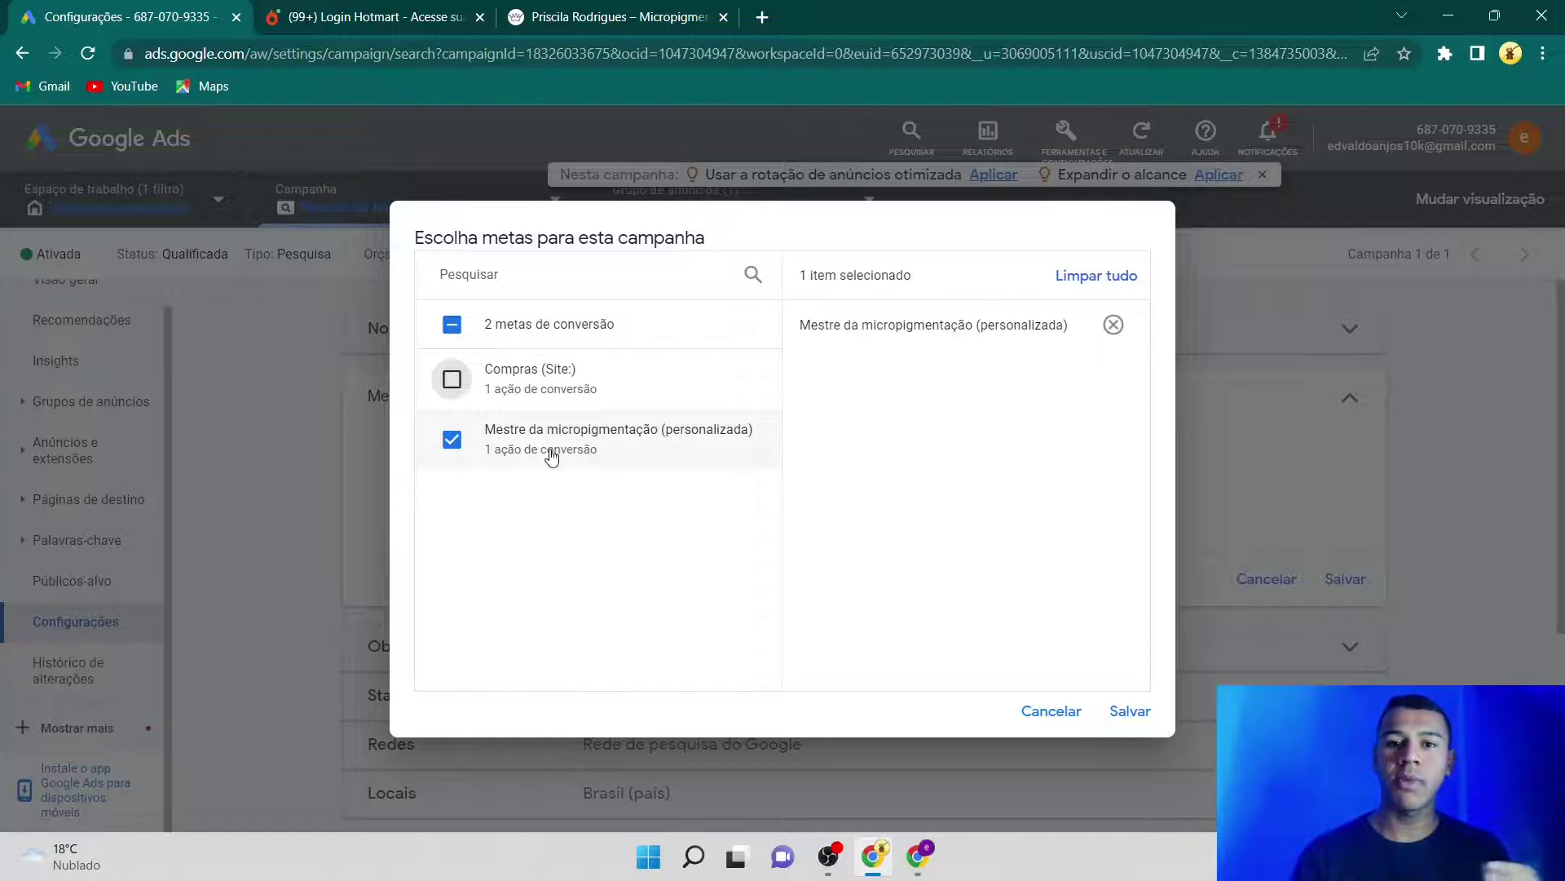
pyautogui.click(1123, 710)
pyautogui.click(1343, 608)
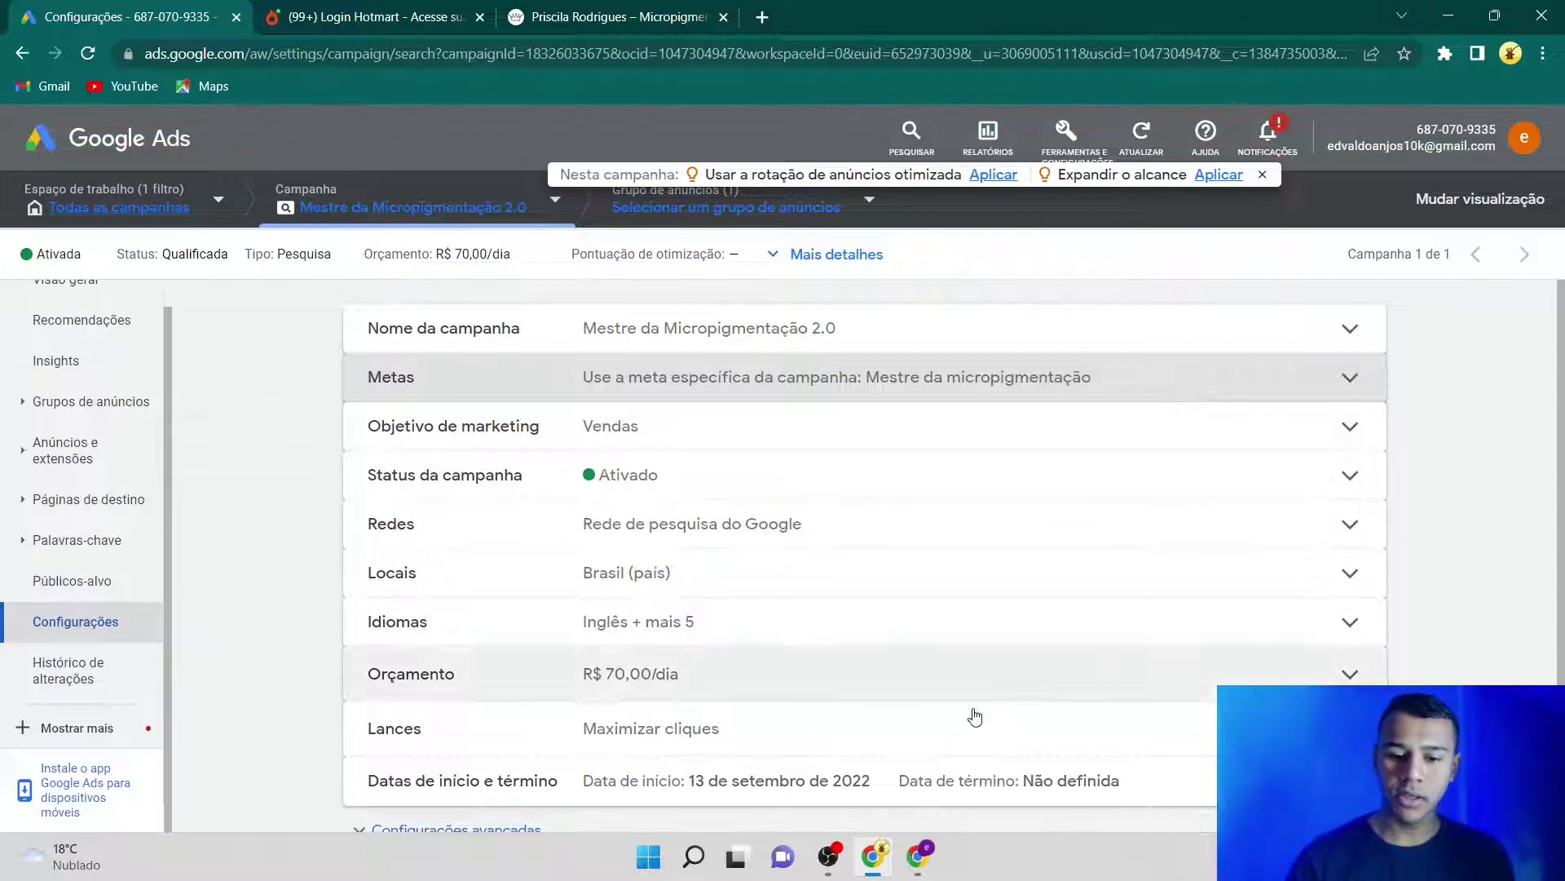
# - Switch to the other browser window's Google Ads account and sort the Campanha ovos de pascoa ads by conversions, highest first
pyautogui.click(919, 858)
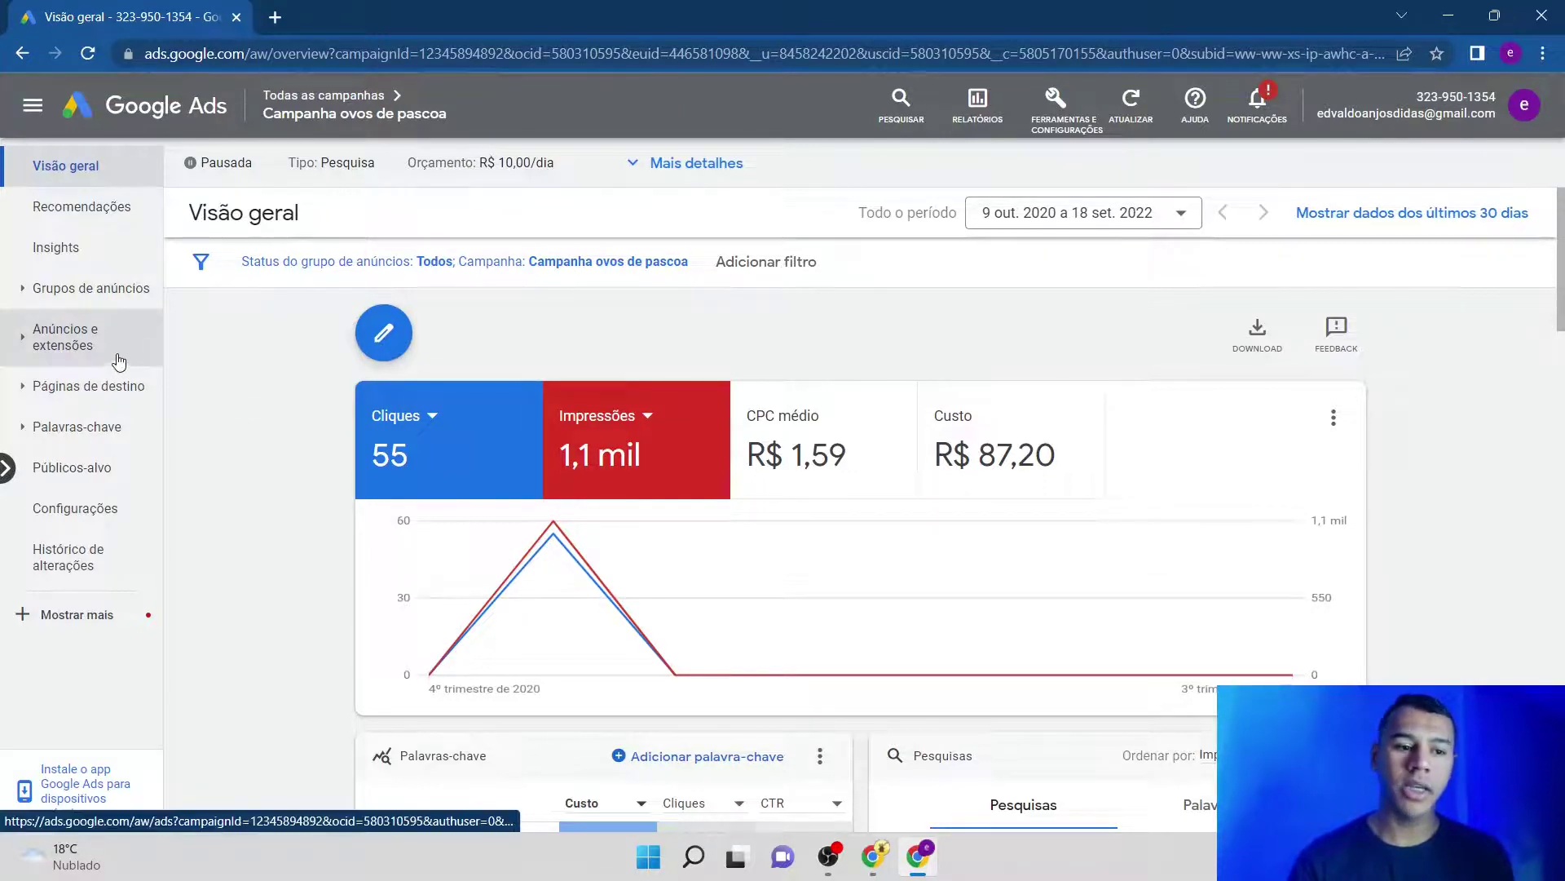
pyautogui.click(93, 340)
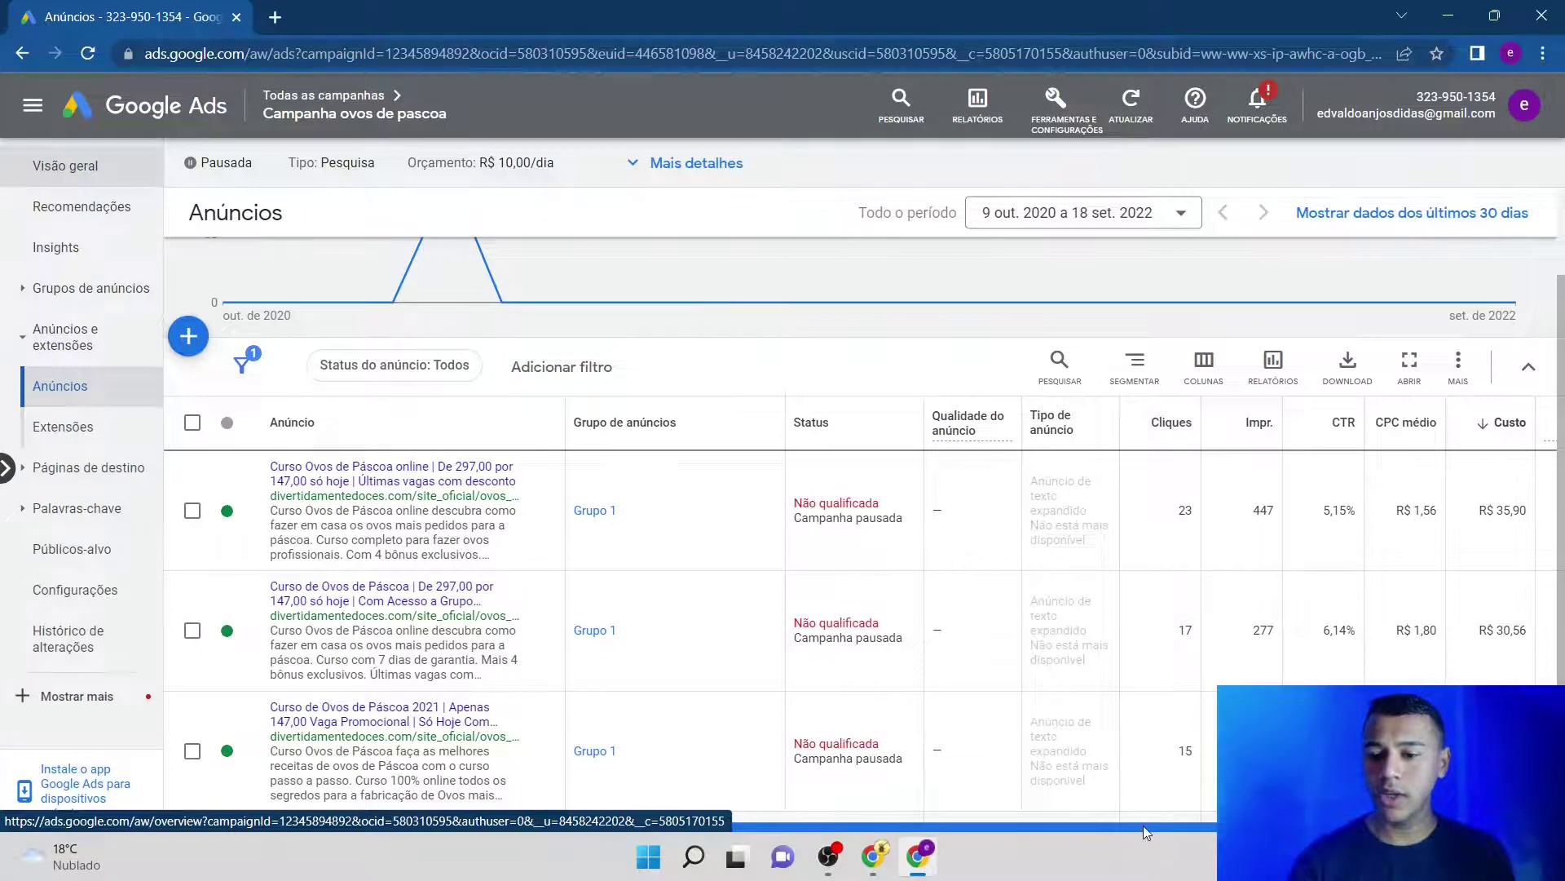
pyautogui.hscroll(3, 1143, 825)
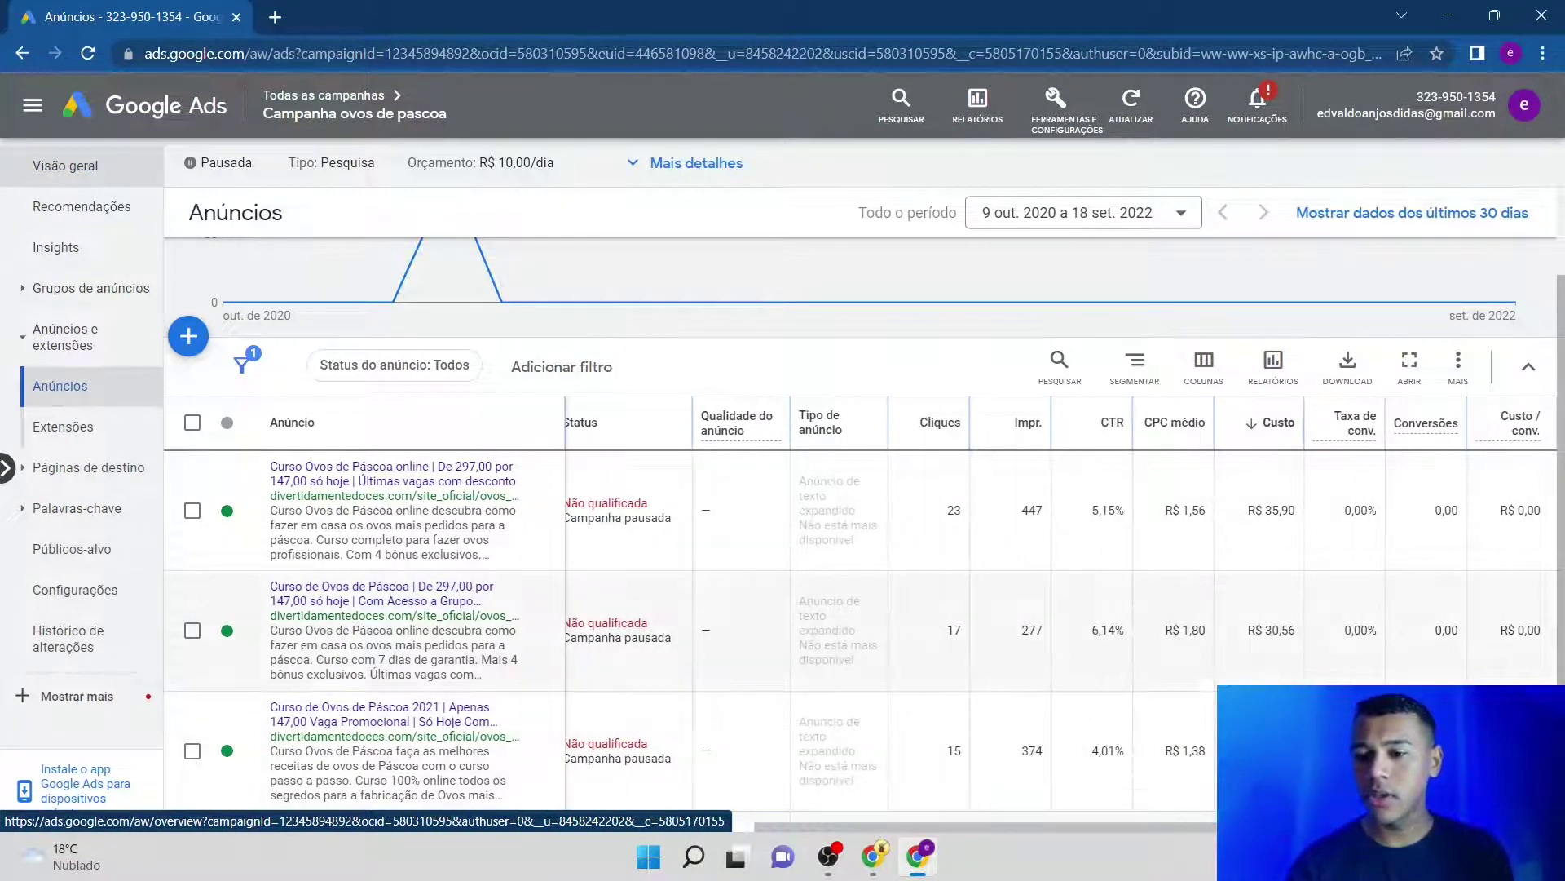
pyautogui.click(1427, 447)
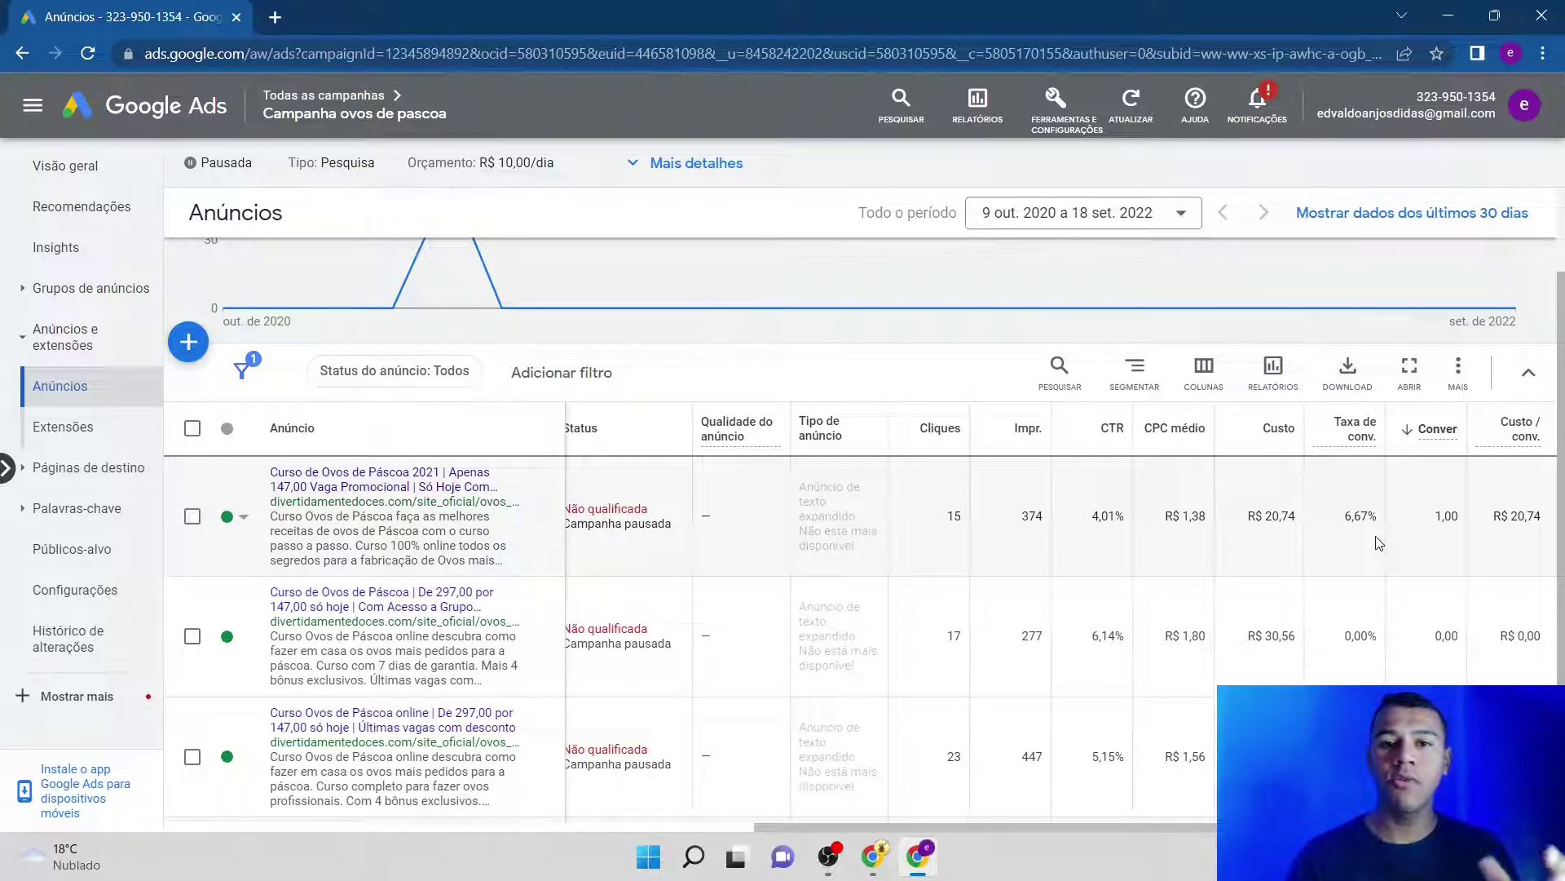
pyautogui.scroll(-1, 875, 430)
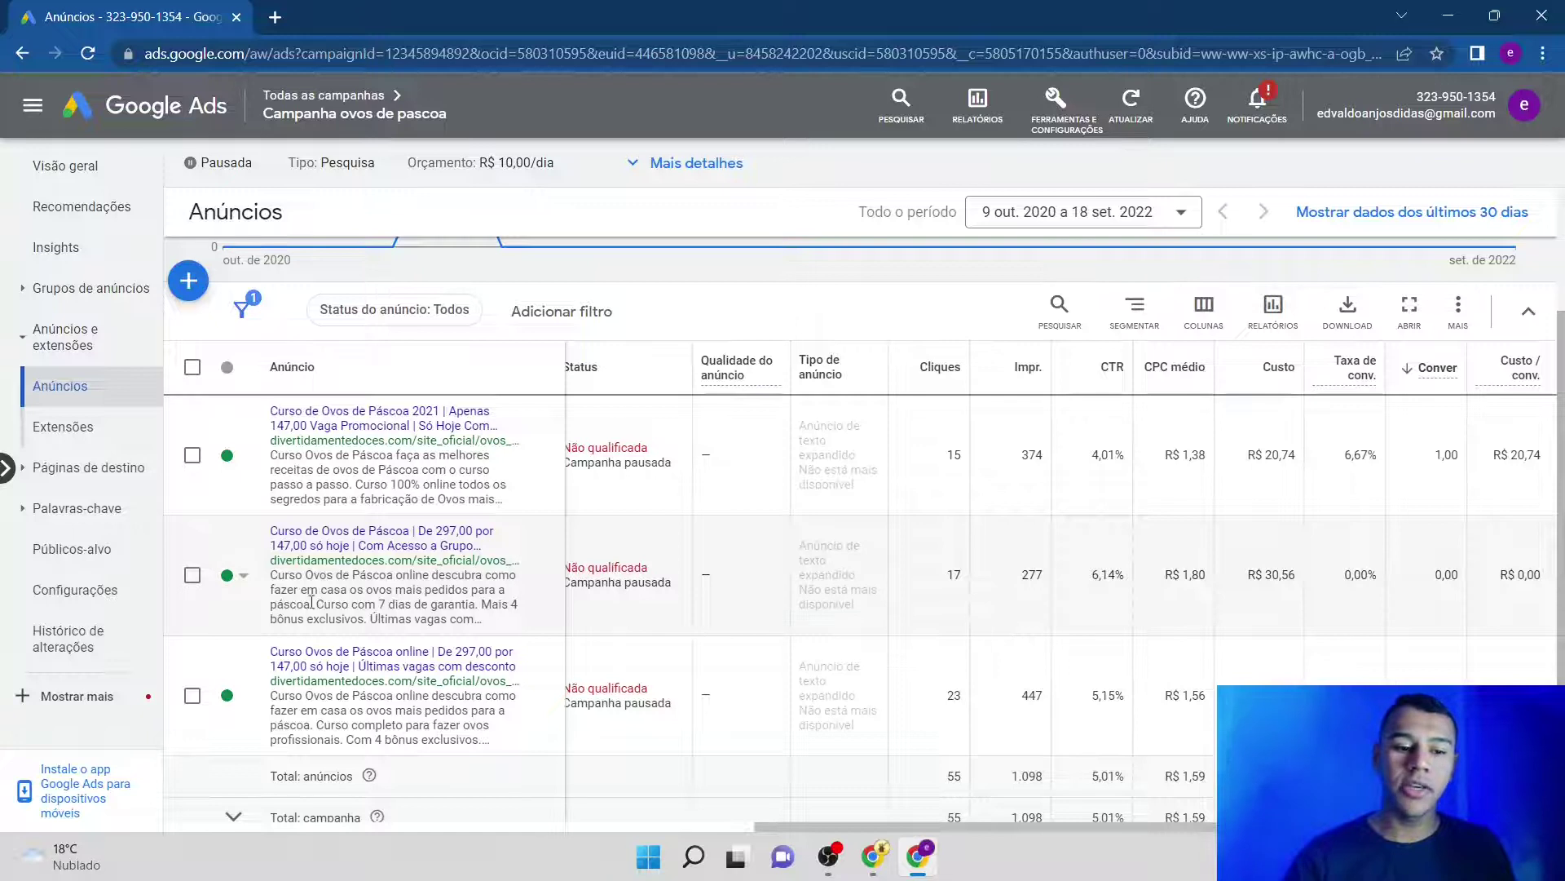
# - Pause the two ads without conversions, "Curso de Ovos de Páscoa | De 297,00 por 147,00 só hoje" and "Curso Ovos de Páscoa online"
pyautogui.click(191, 577)
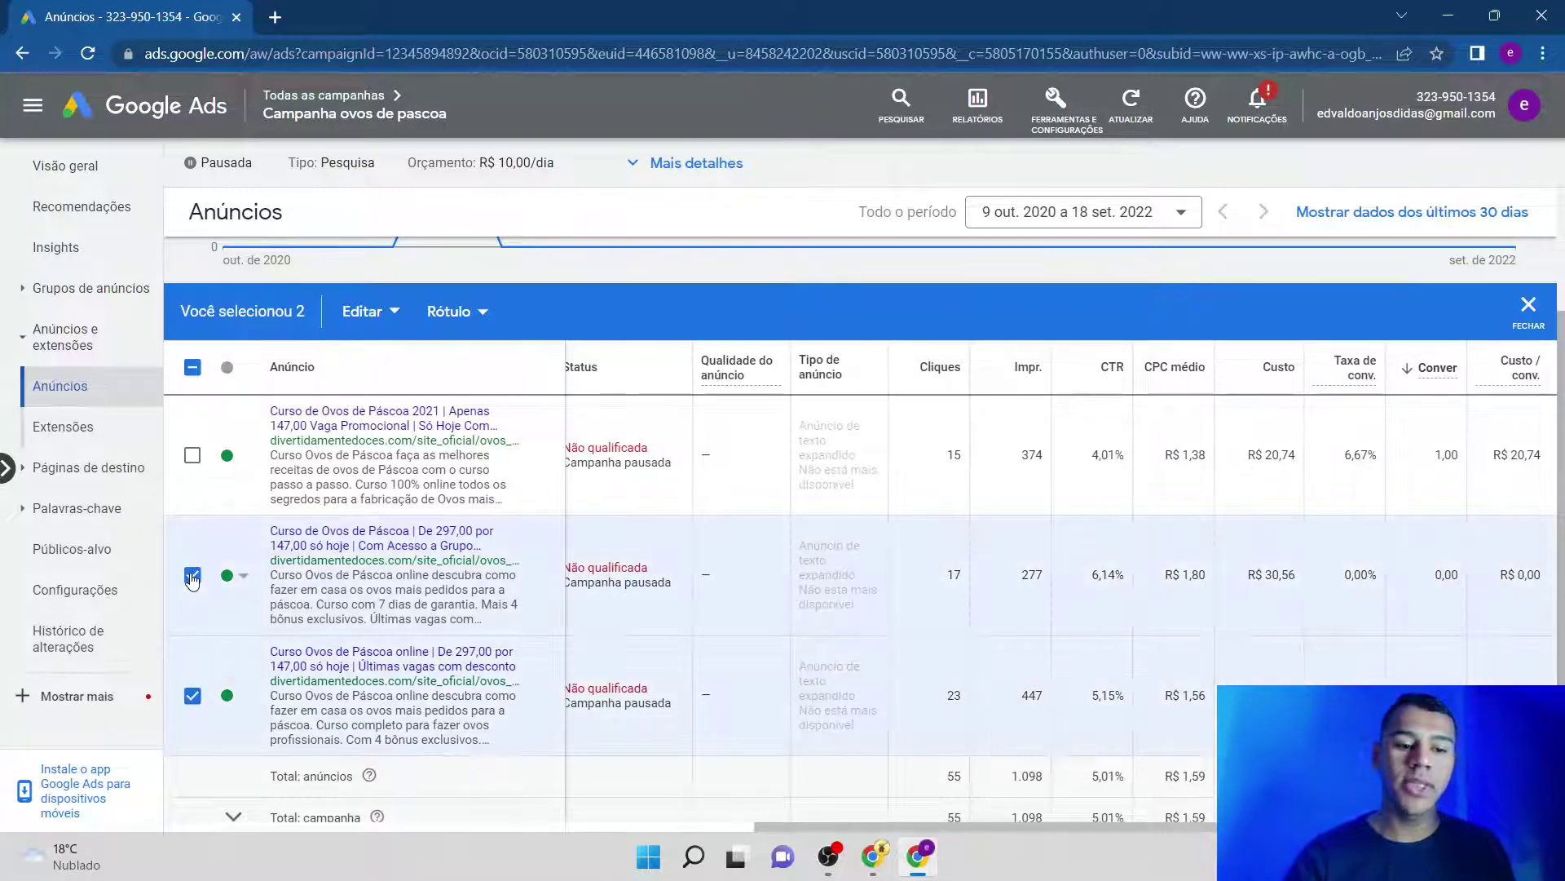
pyautogui.click(362, 312)
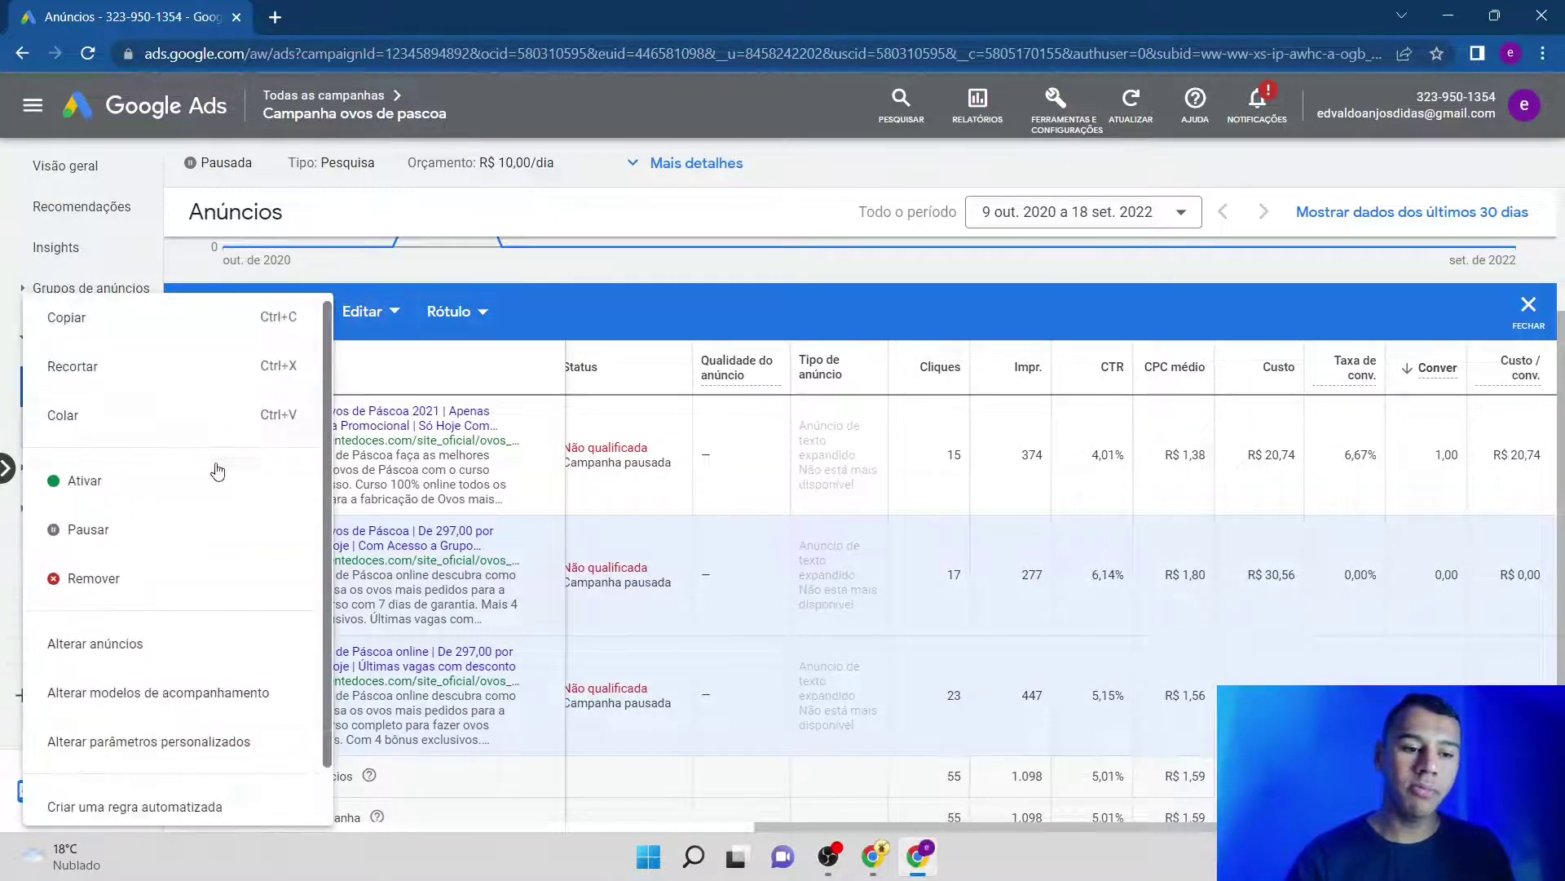
pyautogui.click(134, 553)
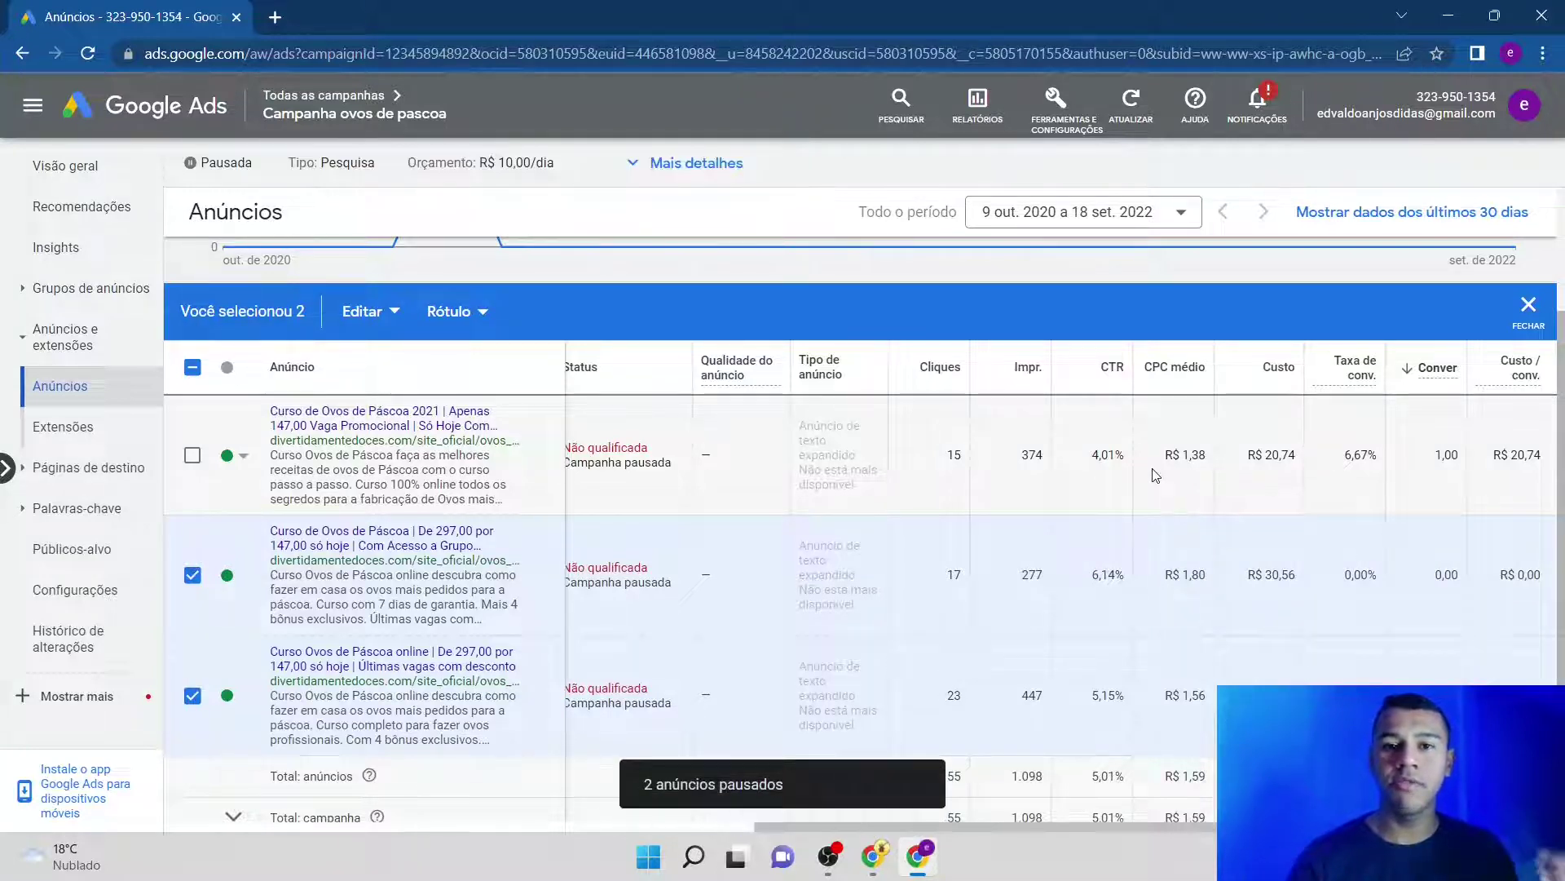
# - Examine the conversion figures of the search keywords in Campanha ovos de pascoa
pyautogui.scroll(1, 1563, 497)
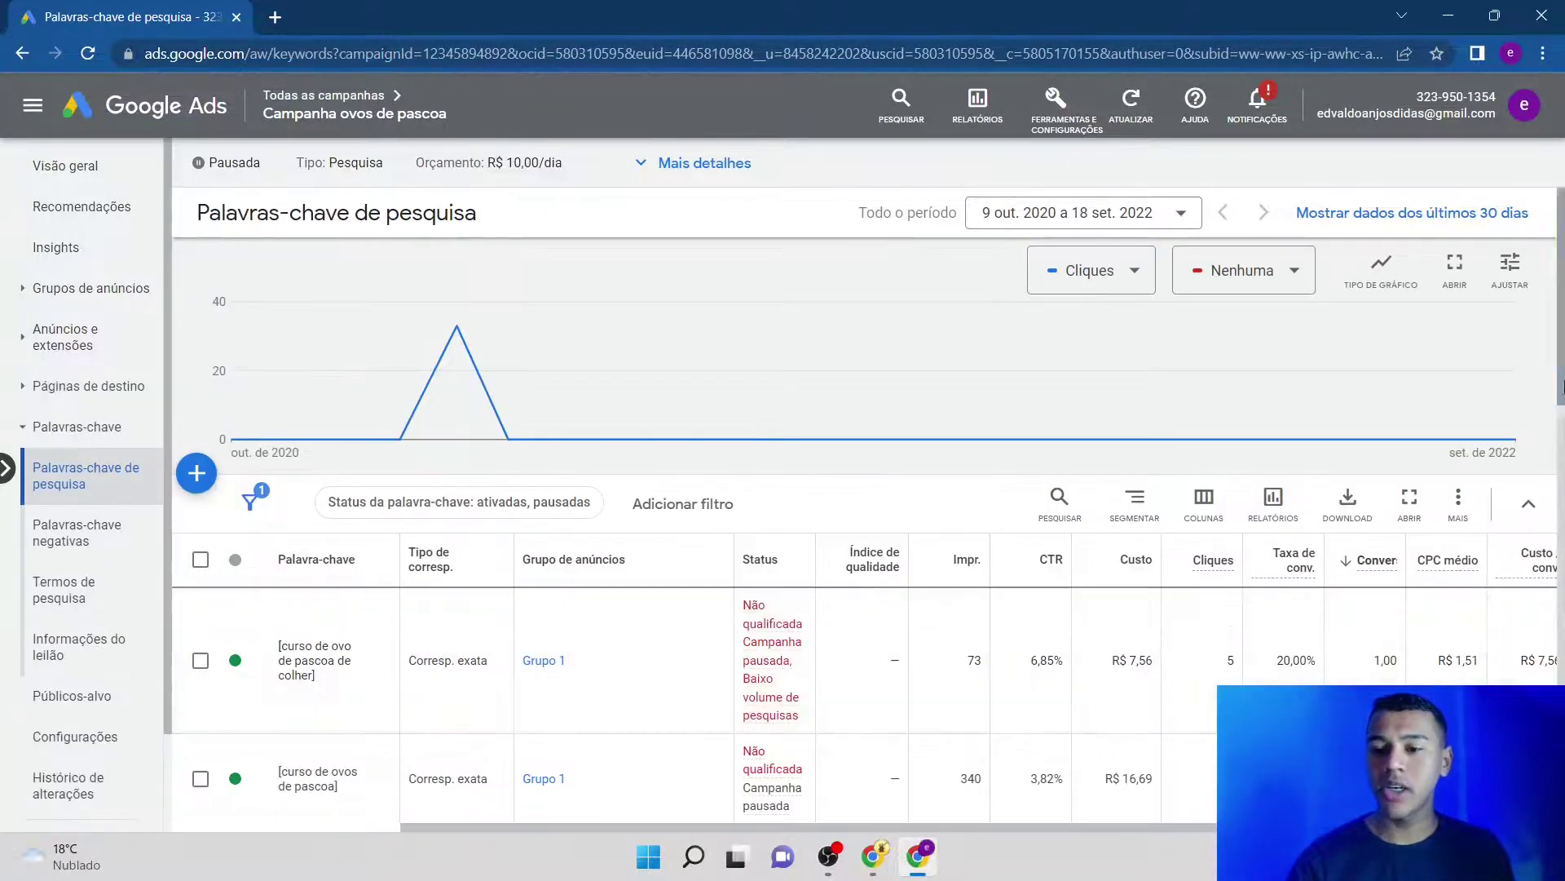
pyautogui.moveTo(1563, 404); pyautogui.dragTo(1563, 461)
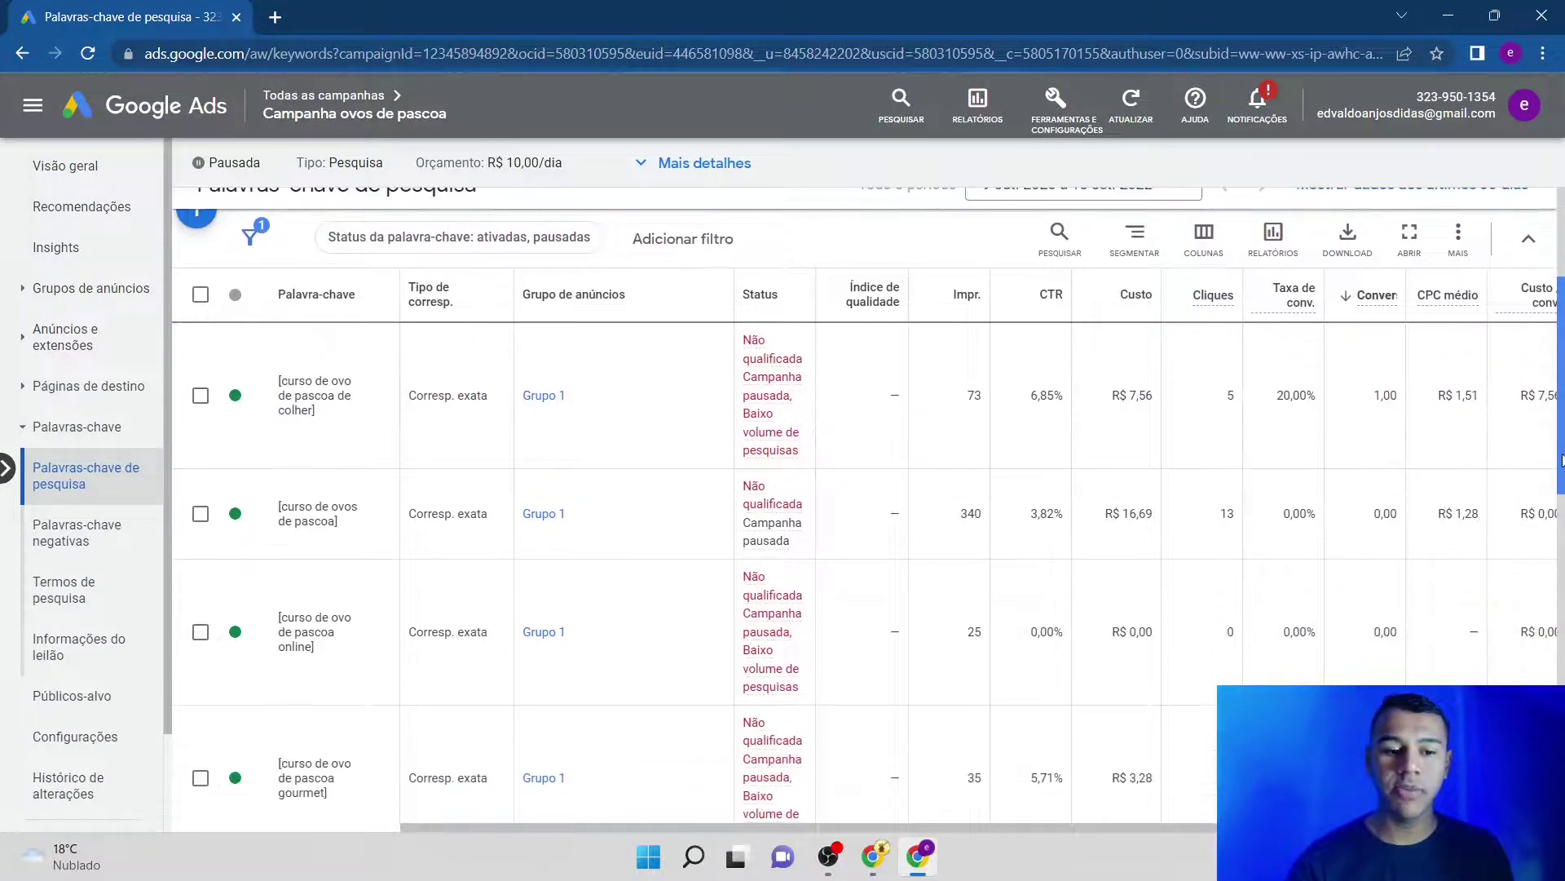